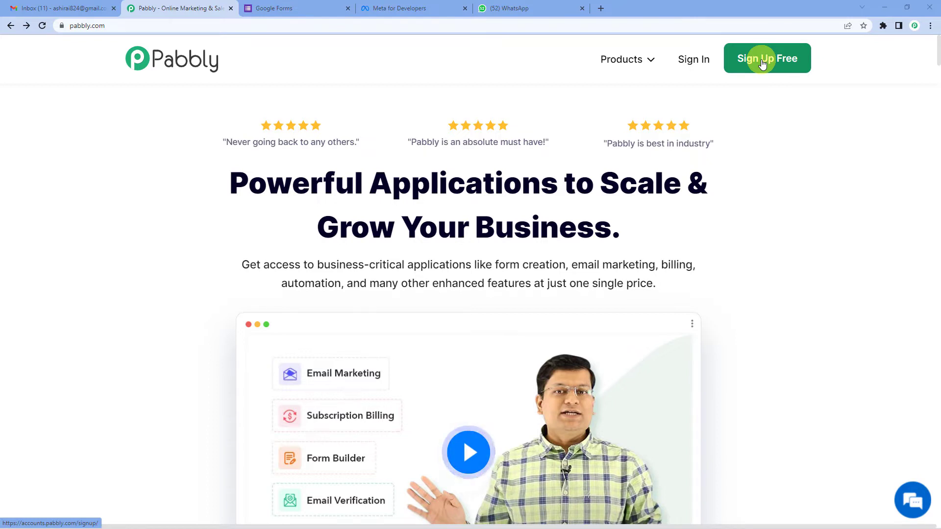
Sign in to Pabbly Connect and create a workflow named "Google Forms To WhatsApp"
left_click(692, 64)
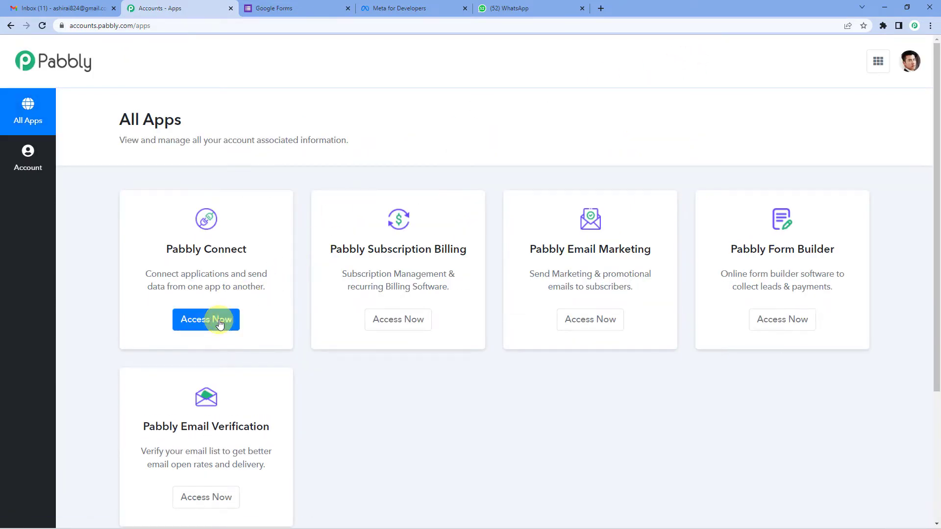
left_click(219, 324)
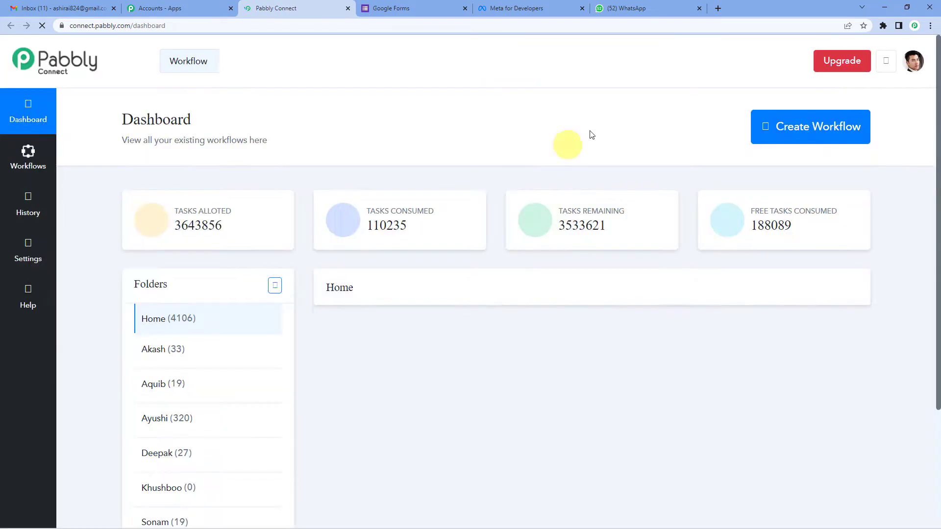
left_click(777, 136)
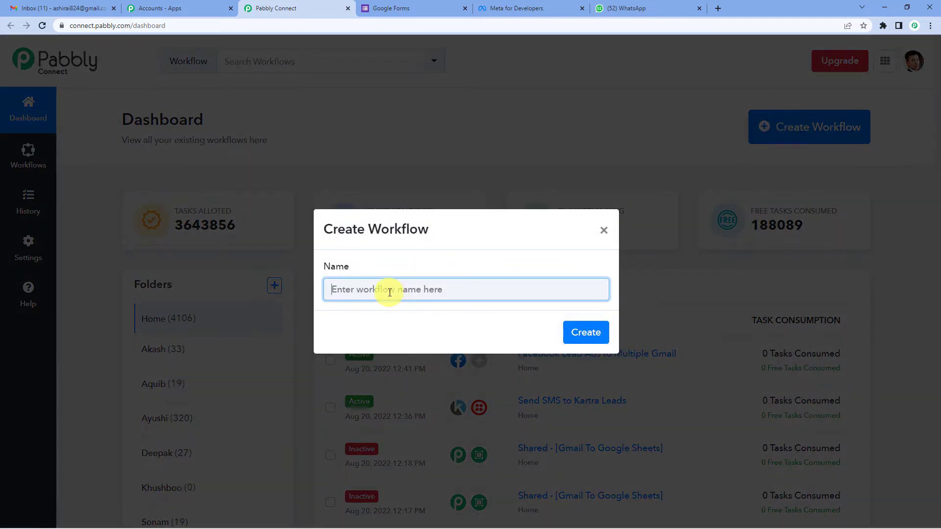
type("Google Forms To WhatsApp")
left_click(581, 330)
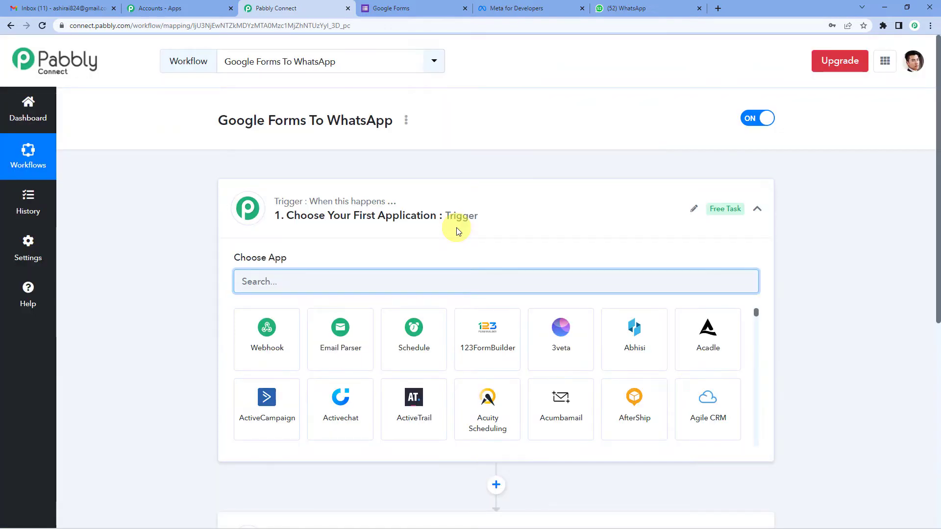
Find Schedule by Pabbly by searching "sche" and choose it as the workflow's trigger application
left_click(457, 230)
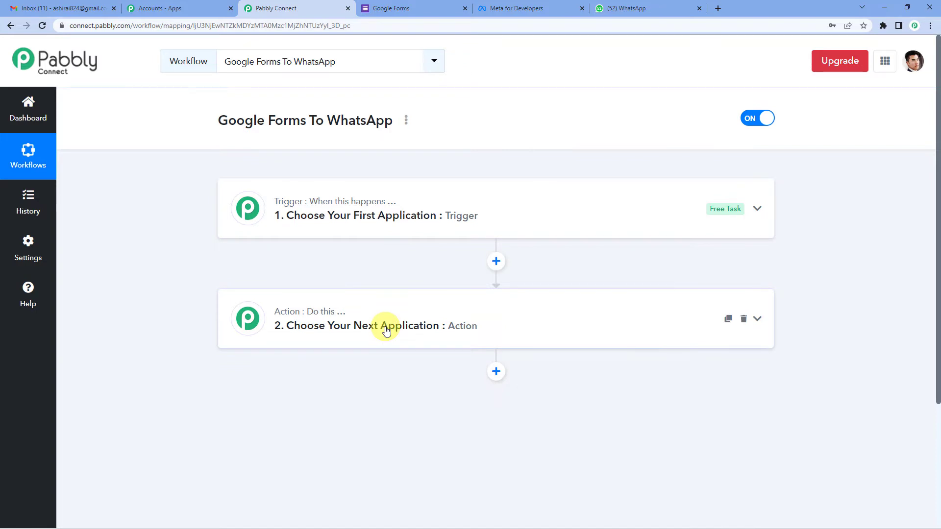
left_click(390, 222)
left_click(335, 284)
type("sche")
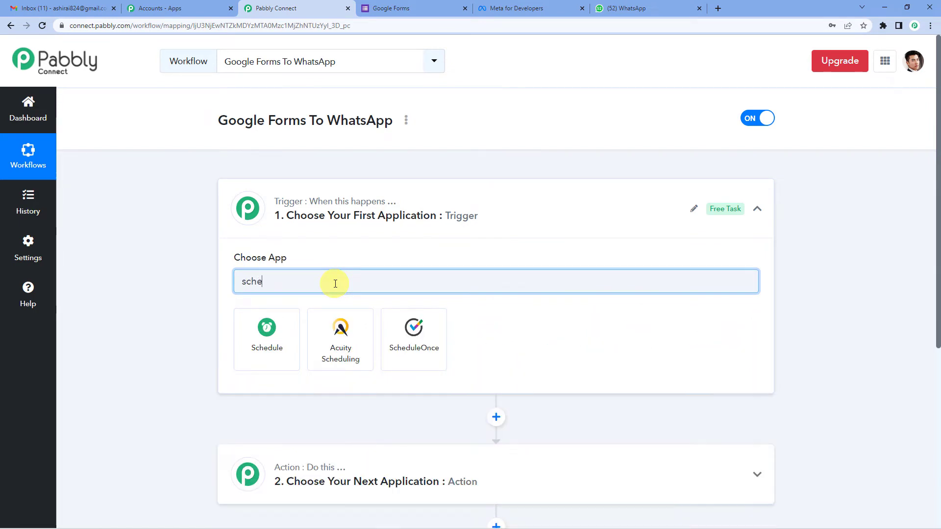
left_click(265, 328)
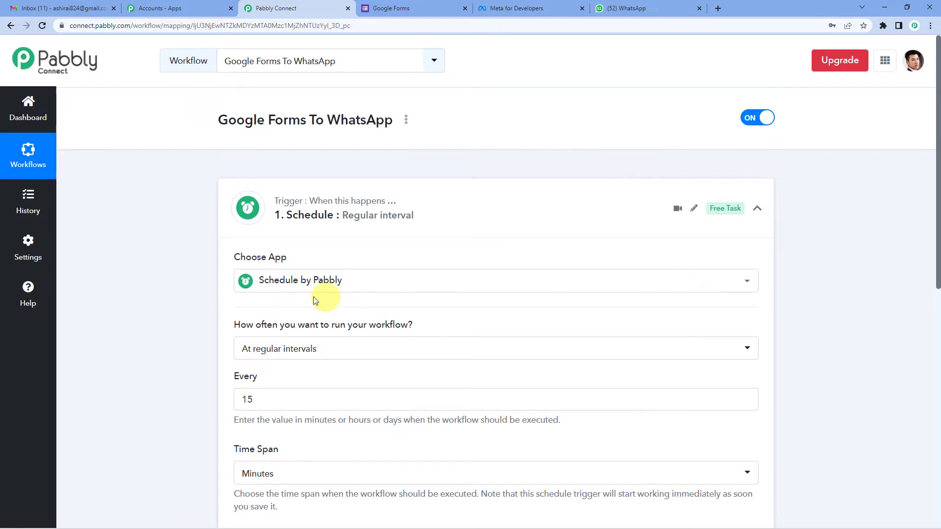
Set the Schedule trigger's run frequency to Once
scroll(294, 289, "down", 1)
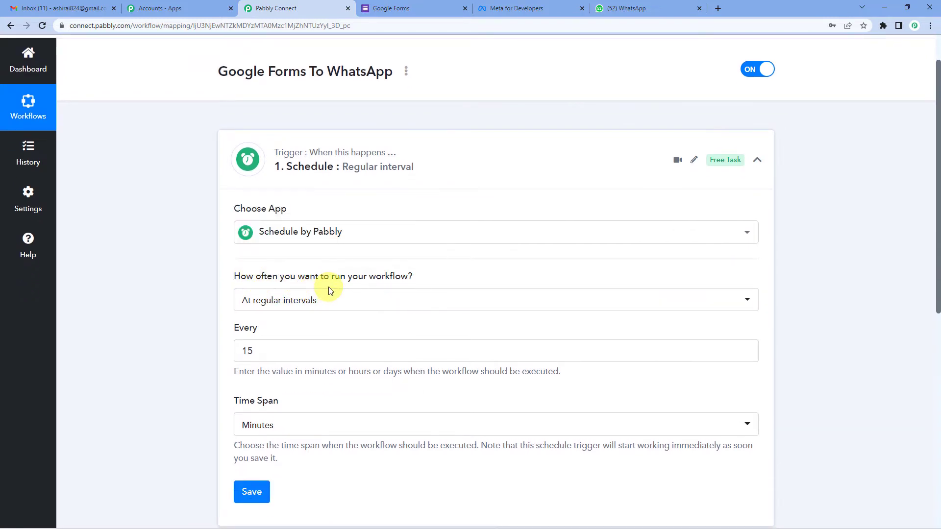
left_click(343, 300)
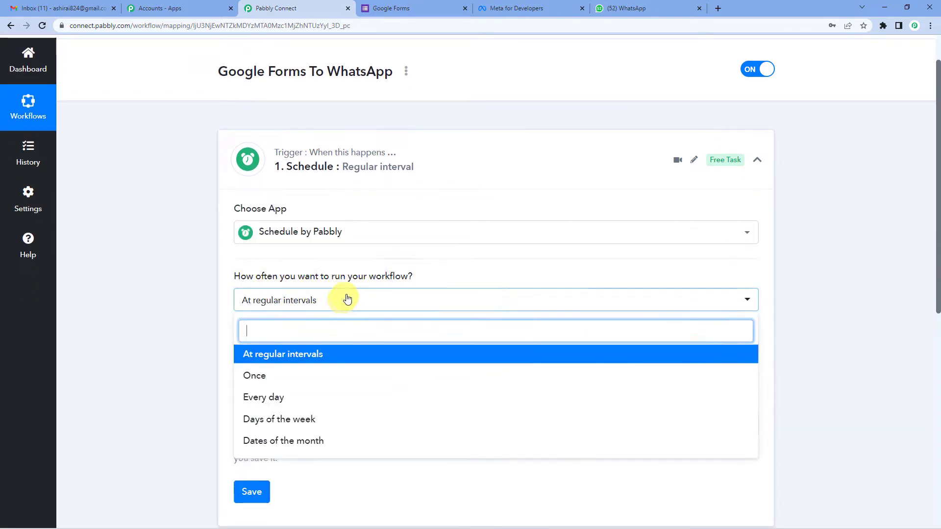
scroll(327, 306, "down", 1)
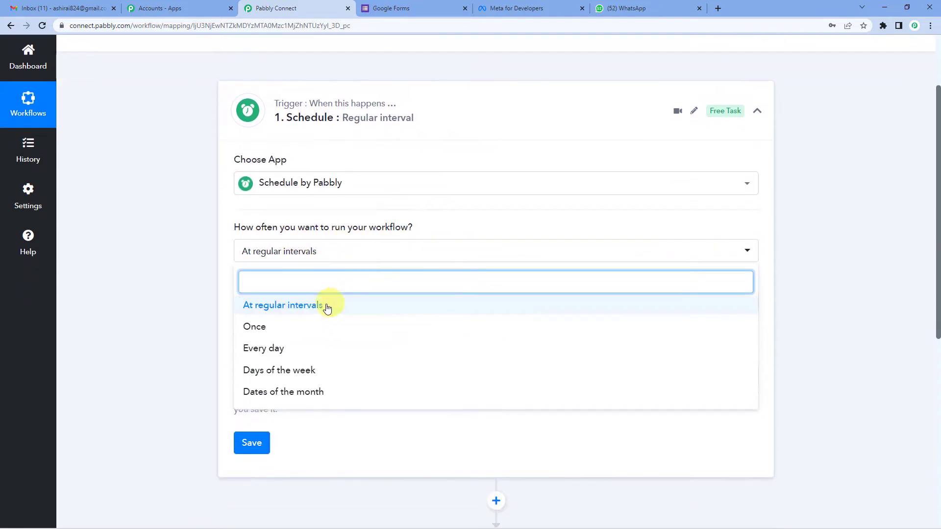
left_click(274, 334)
left_click(304, 250)
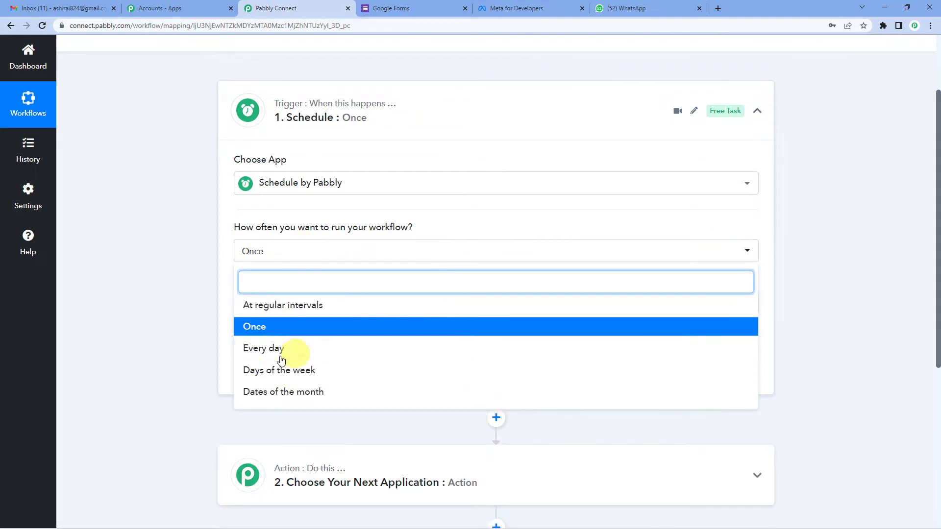
left_click(231, 255)
scroll(301, 278, "down", 1)
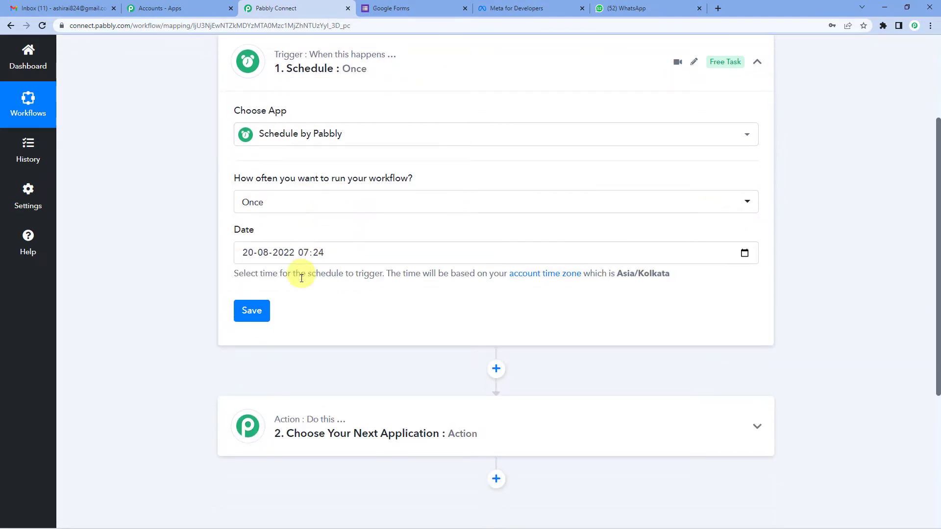
left_click(745, 253)
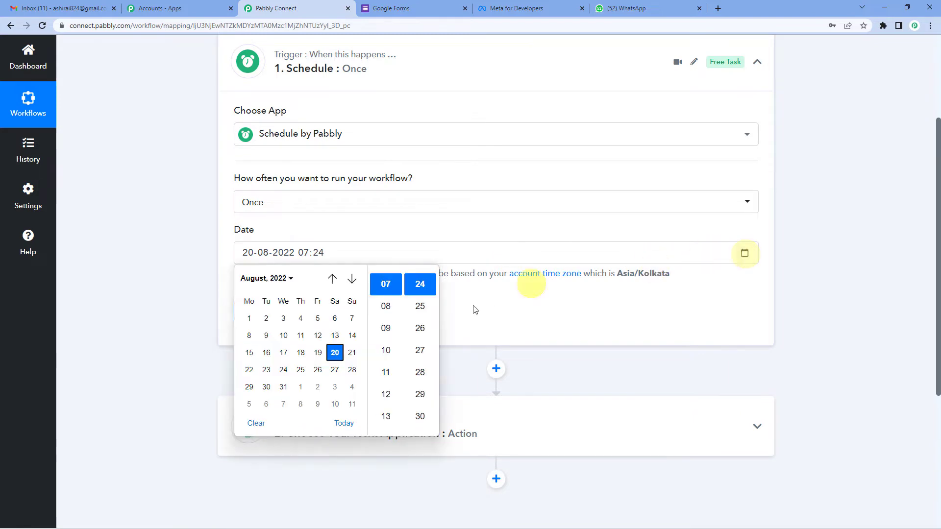
left_click(351, 354)
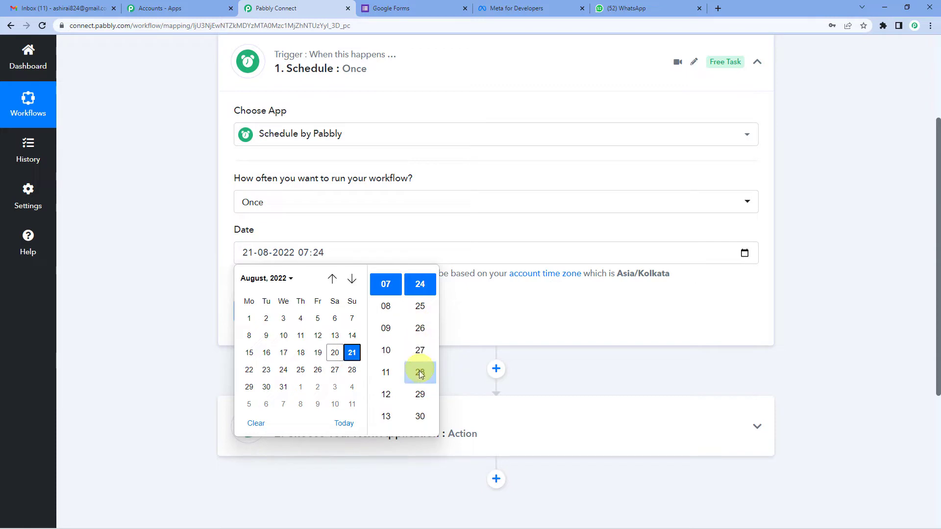
left_click(419, 412)
left_click(476, 314)
left_click(251, 318)
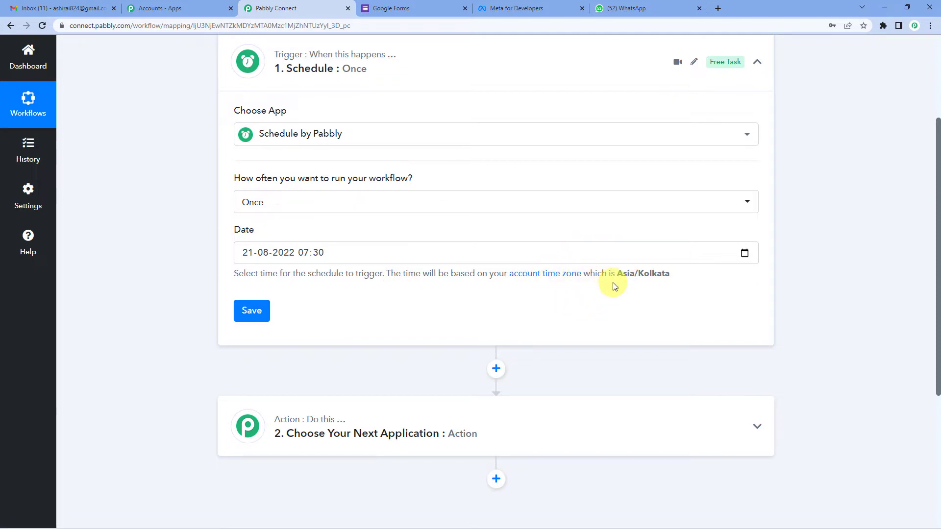
Check the schedule's account time zone and save the Schedule trigger, acknowledging the confirmation
left_click_drag(615, 274, 675, 274)
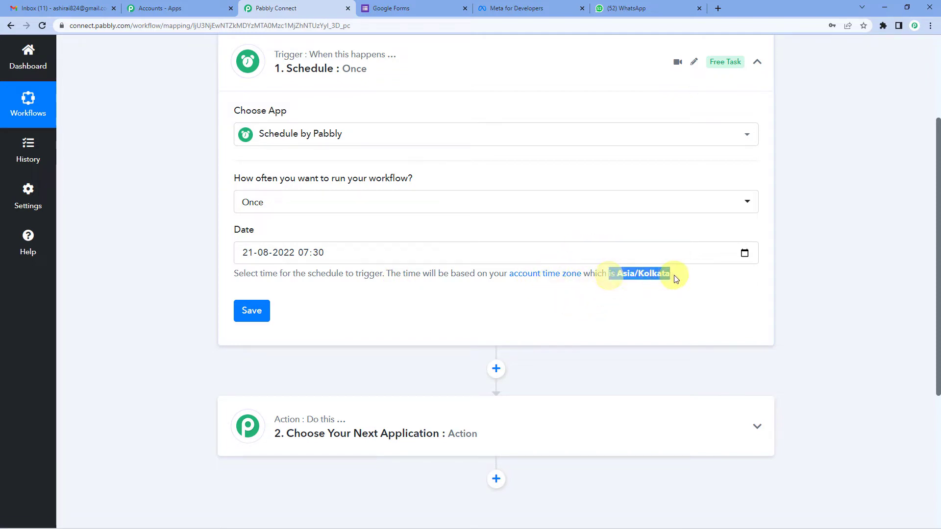
left_click(626, 294)
left_click(263, 311)
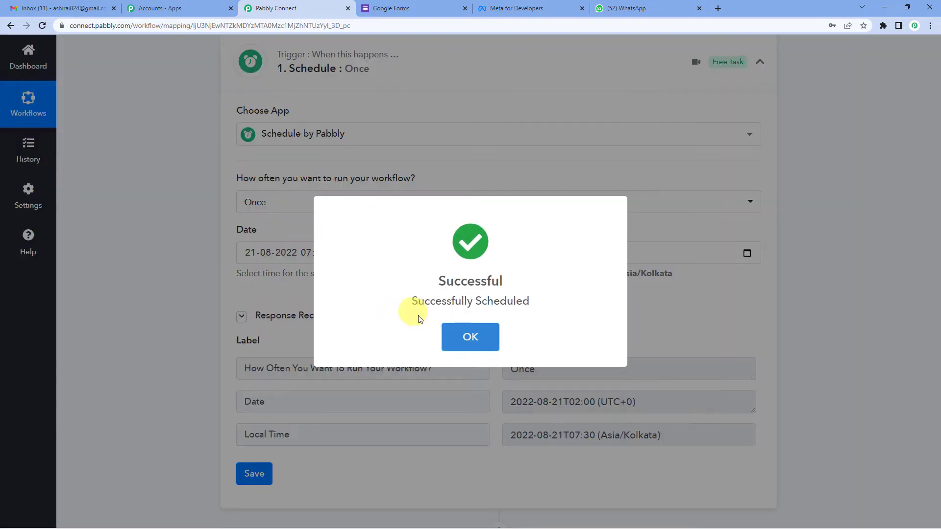
left_click(470, 335)
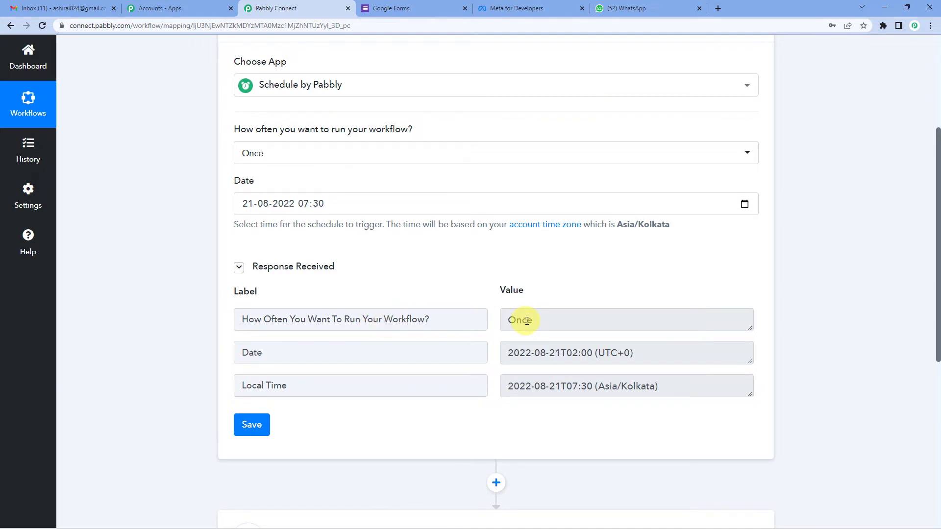
scroll(463, 284, "down", 1)
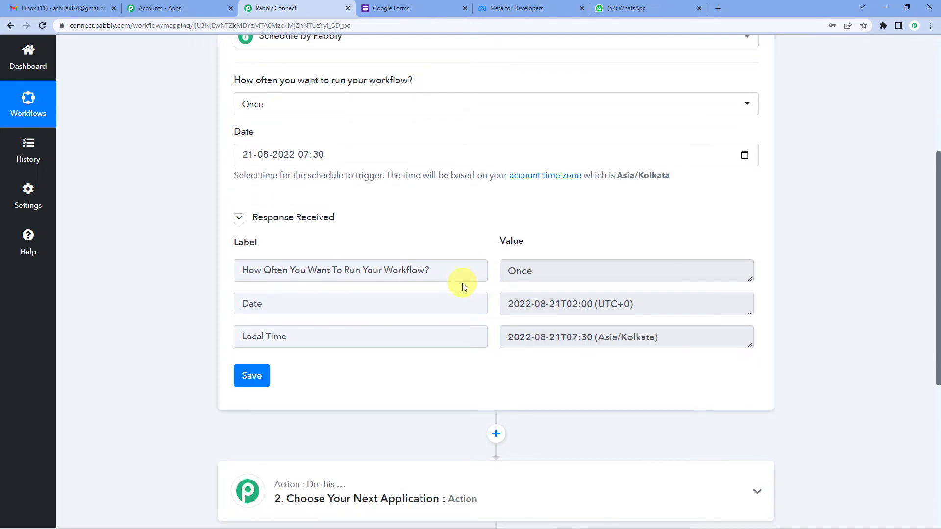
scroll(319, 313, "down", 2)
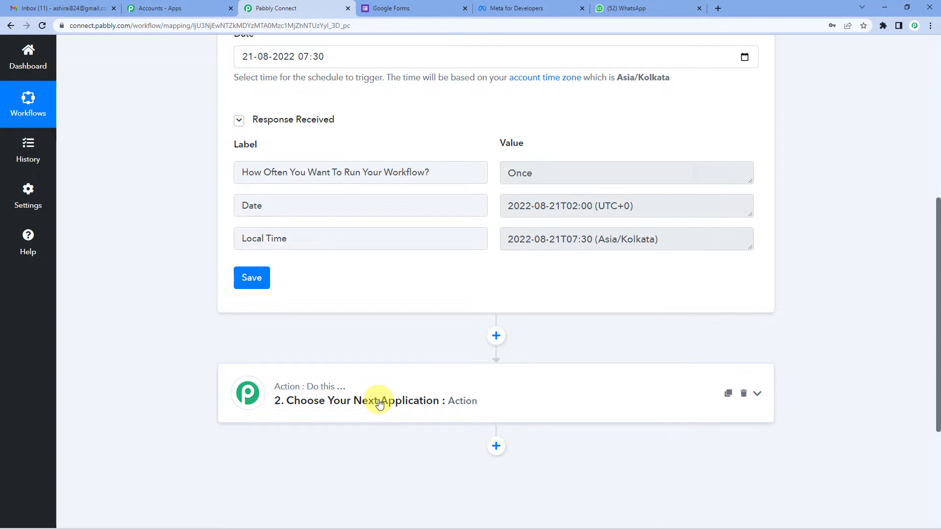
Switch to Gmail and locate Forms in the list of Google apps
left_click(97, 5)
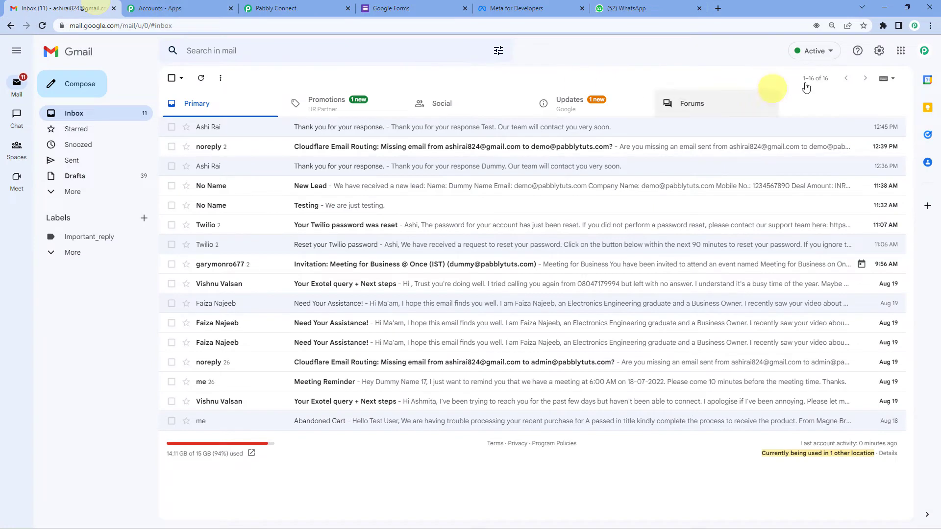
left_click(901, 51)
scroll(857, 185, "down", 5)
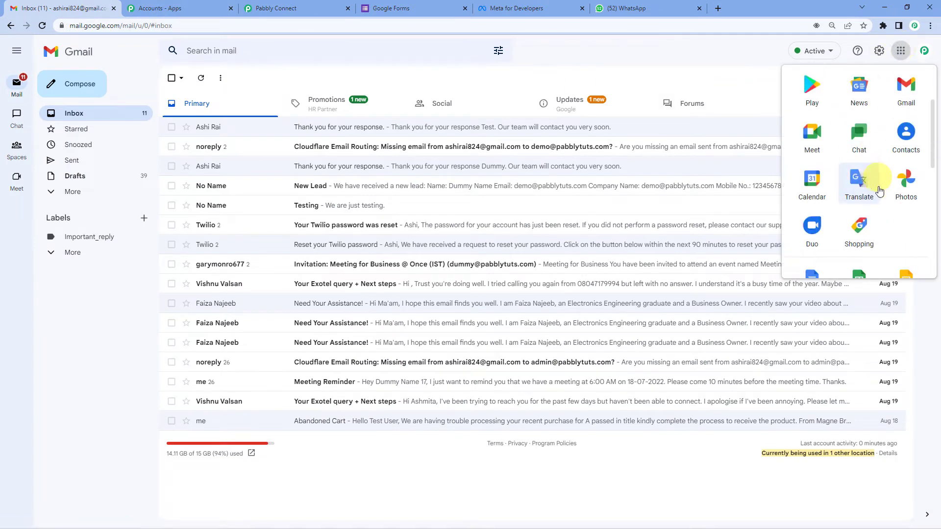
scroll(880, 195, "down", 3)
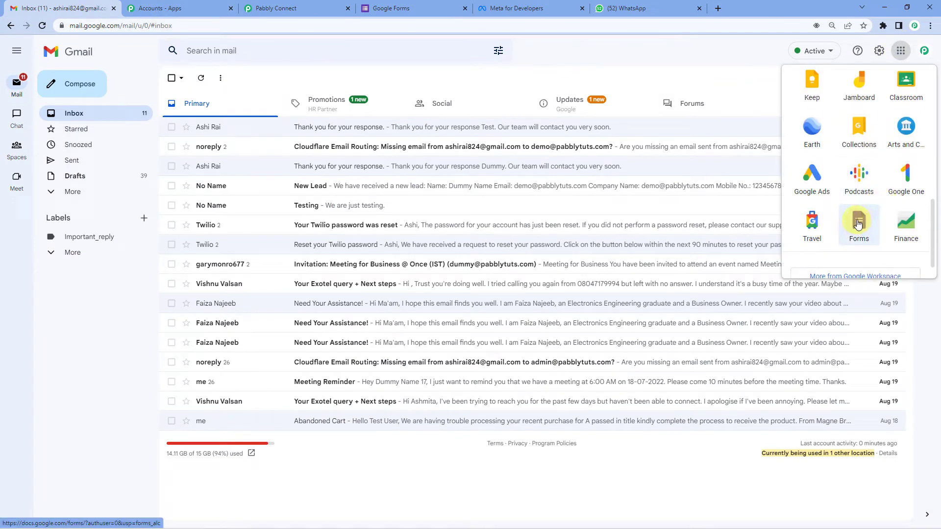
Switch to Google Forms and create a blank form with the file name "Admission Online"
left_click(425, 4)
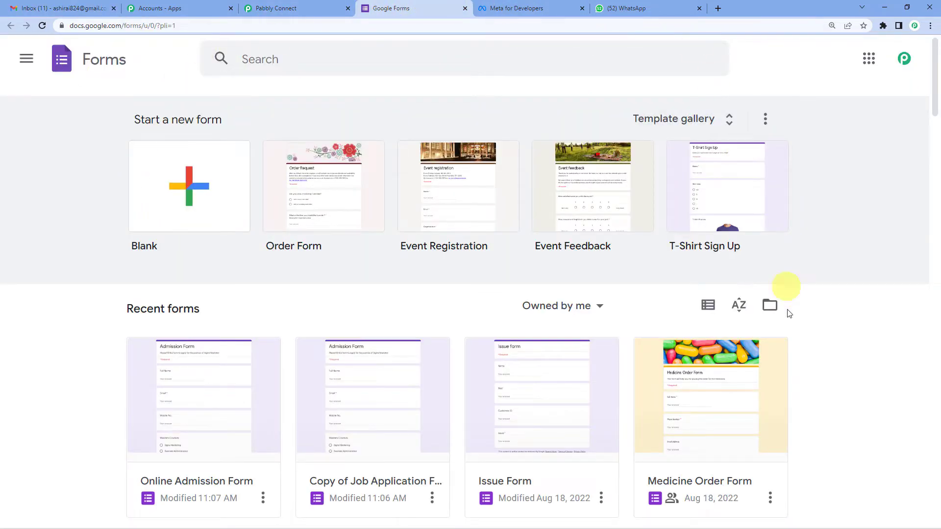
left_click(193, 190)
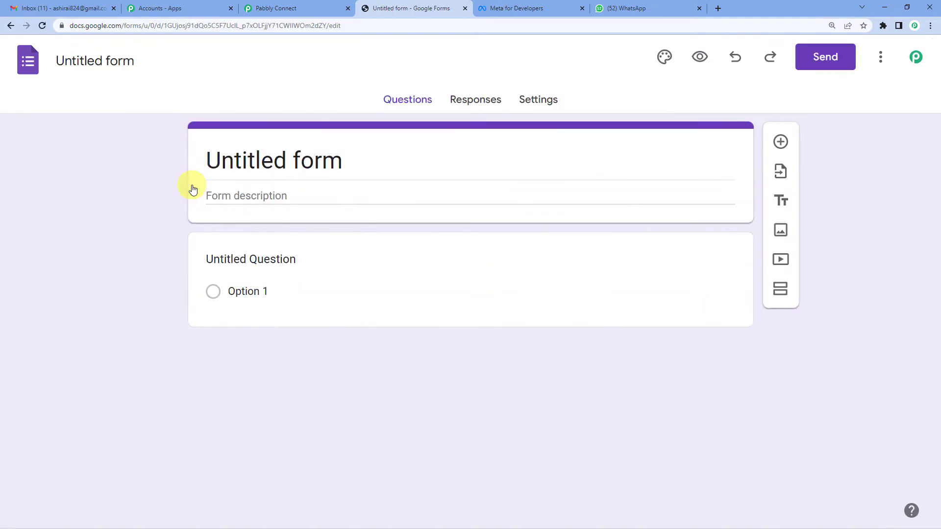
left_click(65, 60)
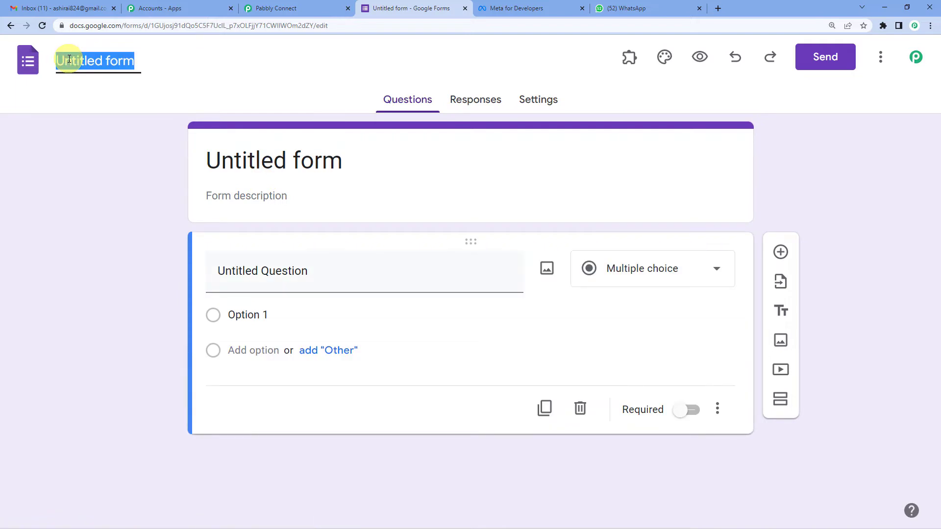
type("A")
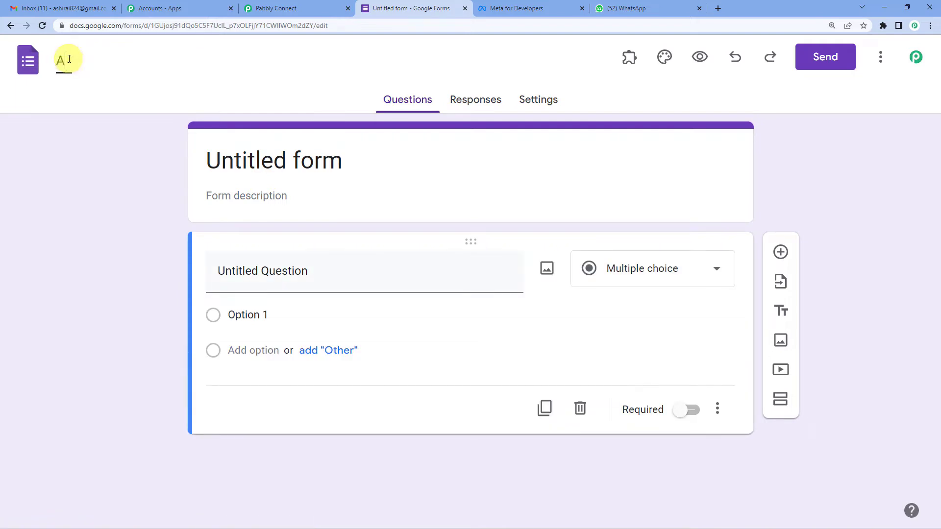
type("dmission O")
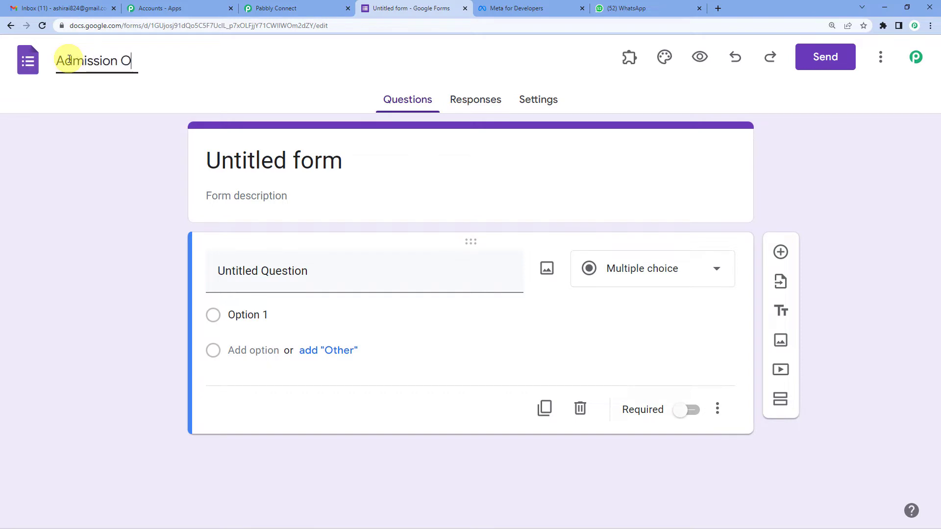
type("nline")
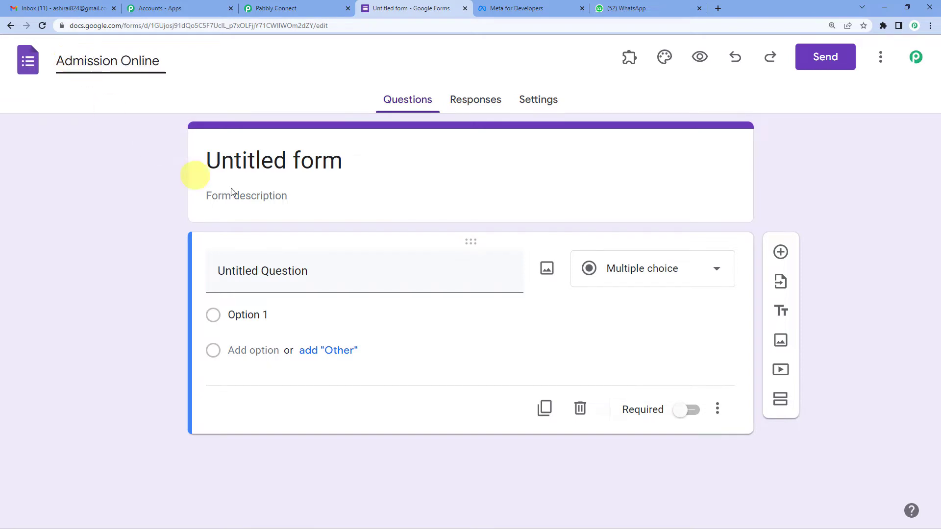
left_click(194, 172)
Change the heading displayed on the form to "Student Admission Form"
left_click_drag(205, 161, 413, 164)
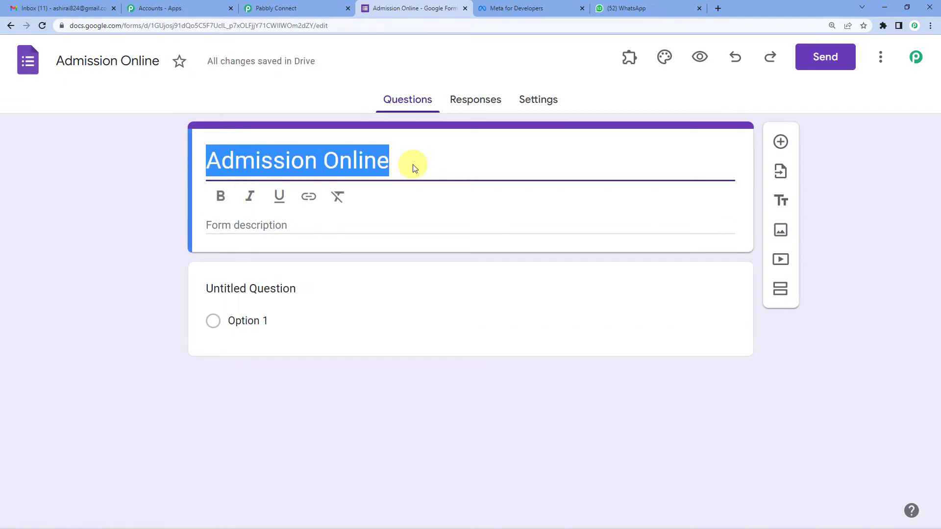
double_click(367, 161)
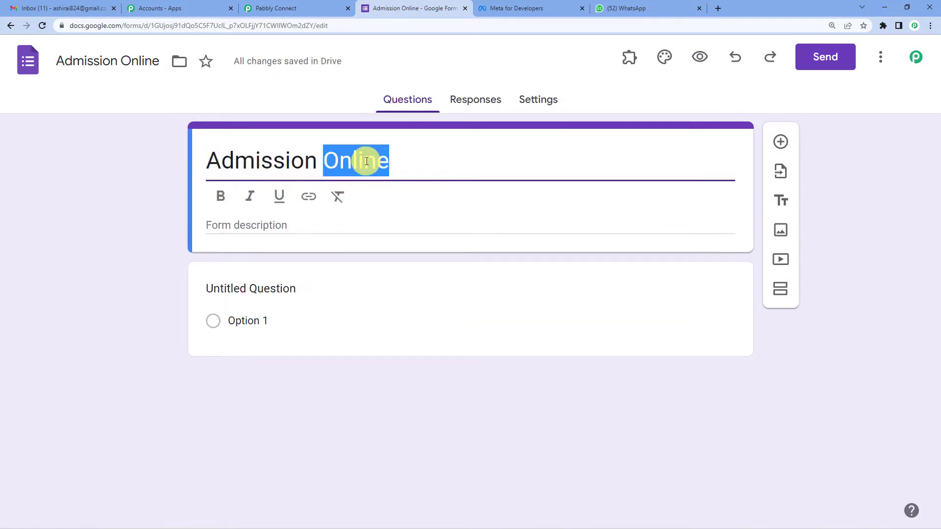
left_click(207, 162)
type("Stud")
type("ent")
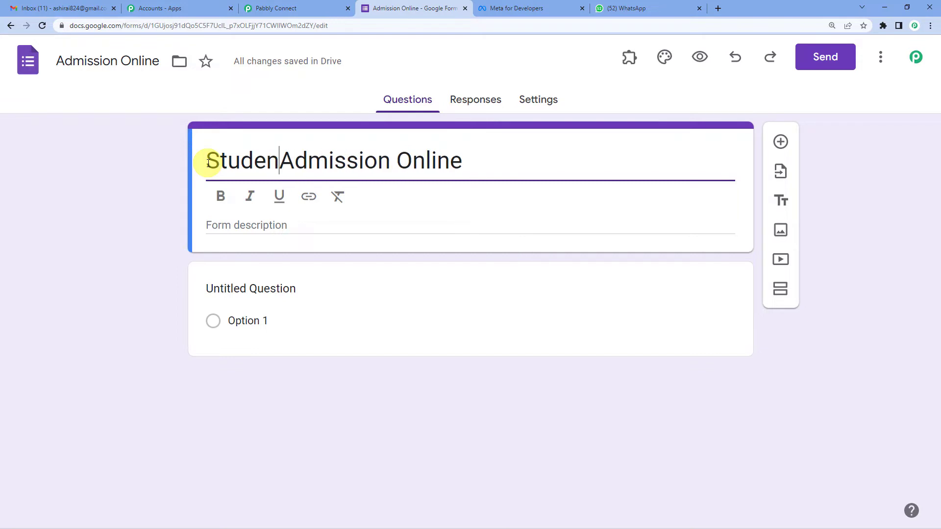
left_click(442, 166)
double_click(442, 165)
type("Form")
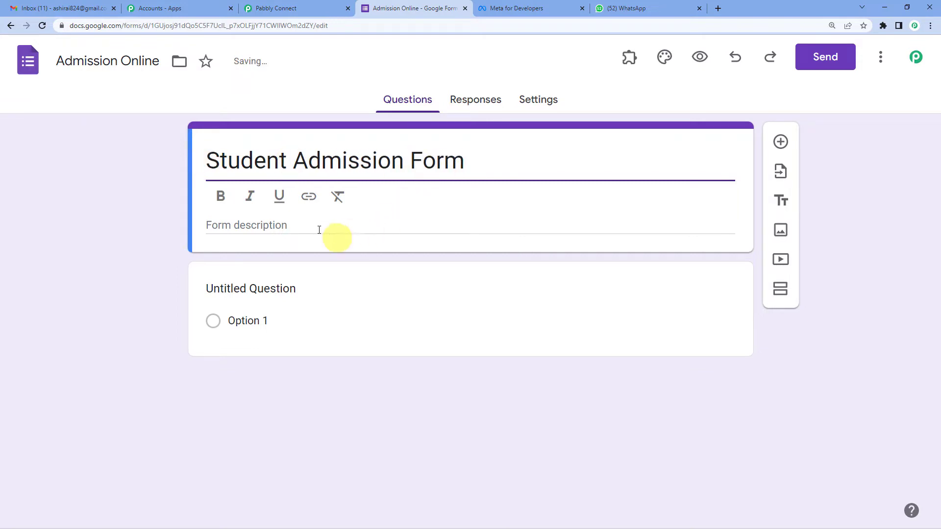
Title the form's first question "Student's Full Name", with a short answer response
left_click(287, 293)
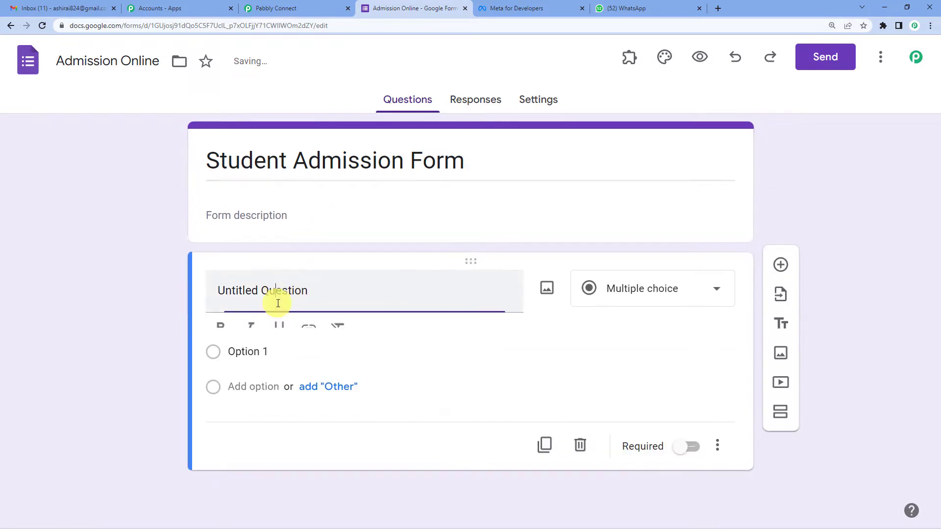
left_click_drag(316, 271, 195, 269)
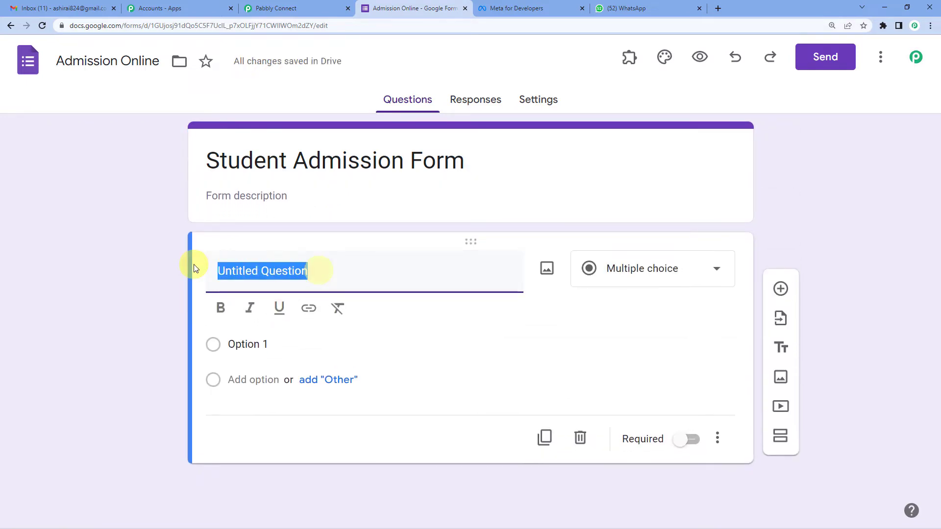
type("Full Name")
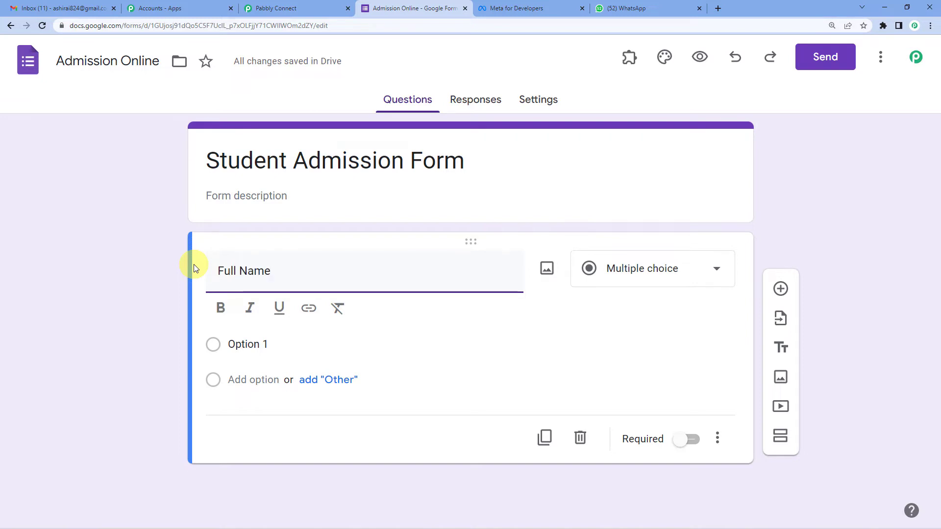
left_click(217, 273)
type("Student")
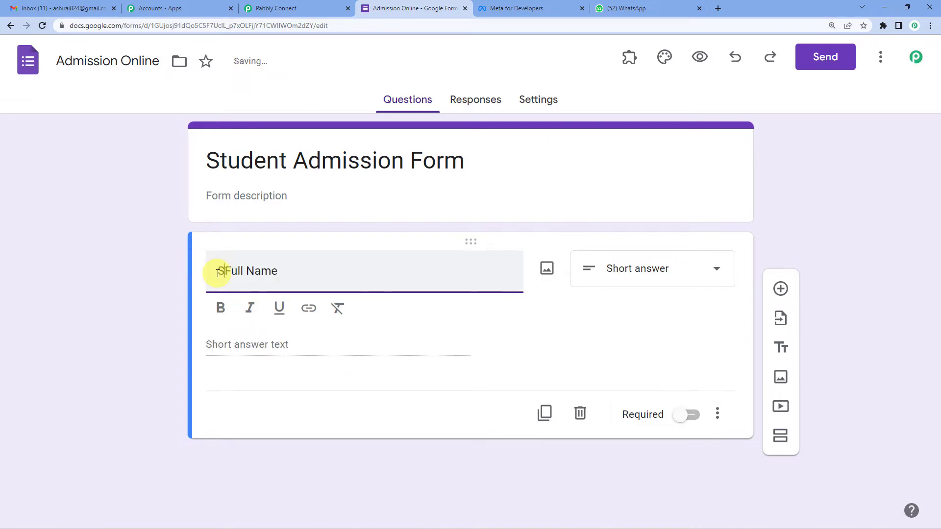
type("'s")
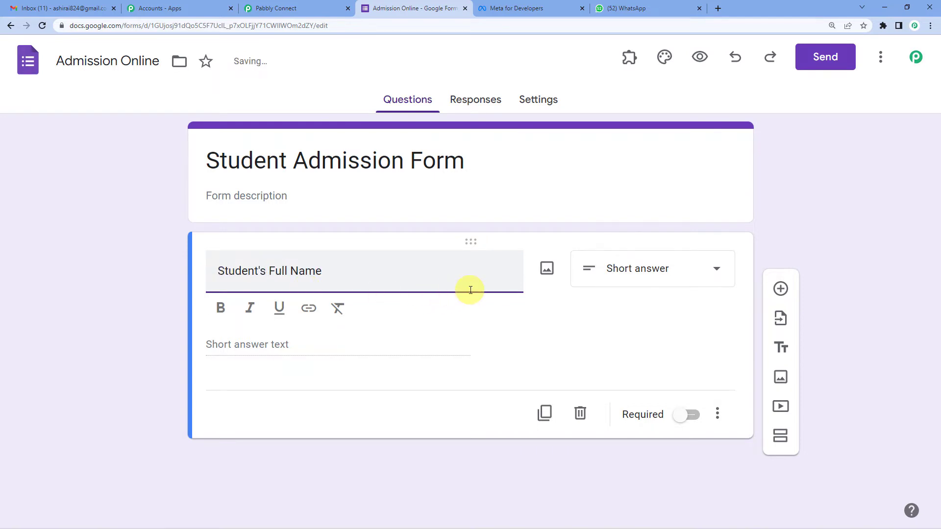
left_click(569, 316)
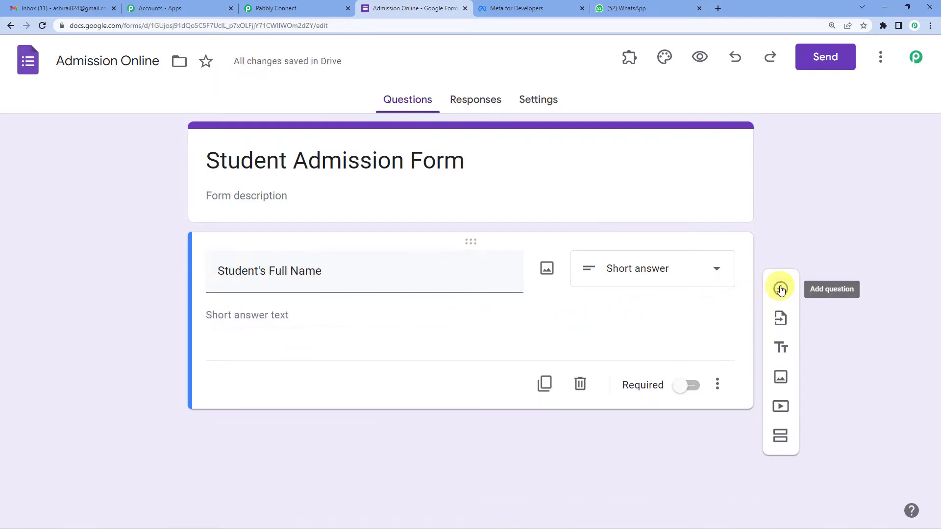
Add a second question titled "Email" with a short answer response
left_click(781, 290)
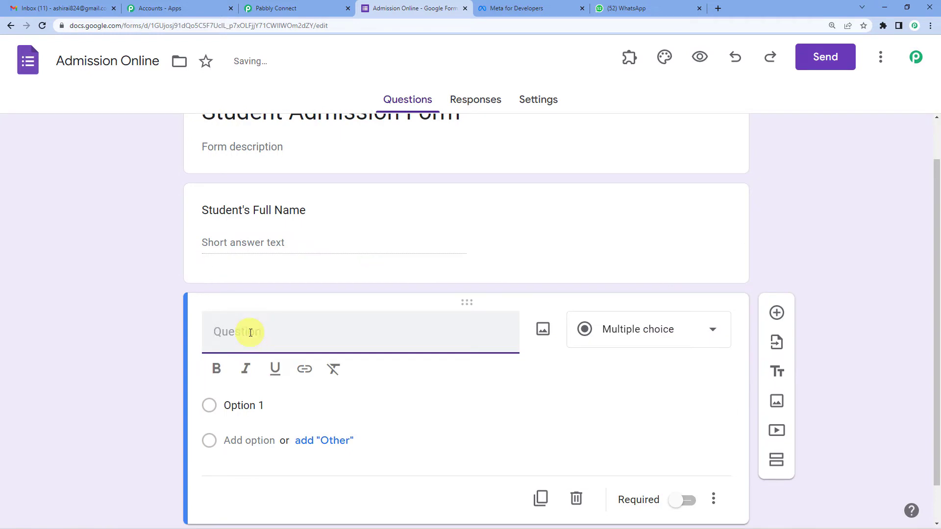
type("Stude")
key("BackSpace")
key("BackSpace")
key("BackSpace")
key("BackSpace")
key("BackSpace")
type("Email")
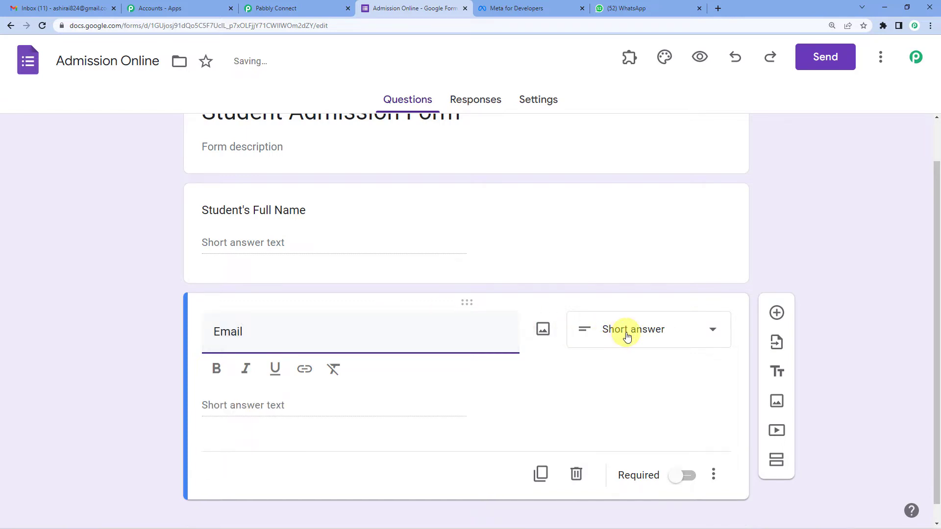
Add a short answer question titled "Contact Nmber" below the Email question
scroll(626, 336, "down", 1)
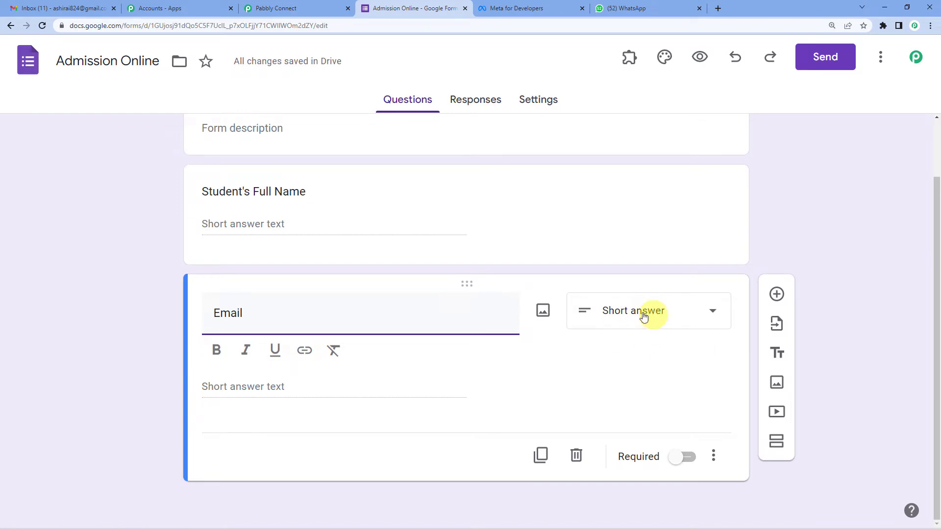
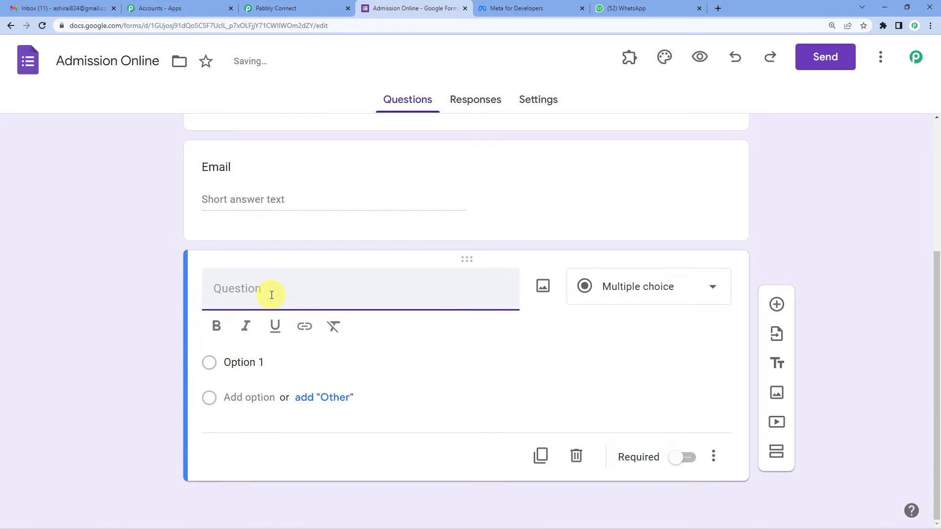
type("Contact Nmber")
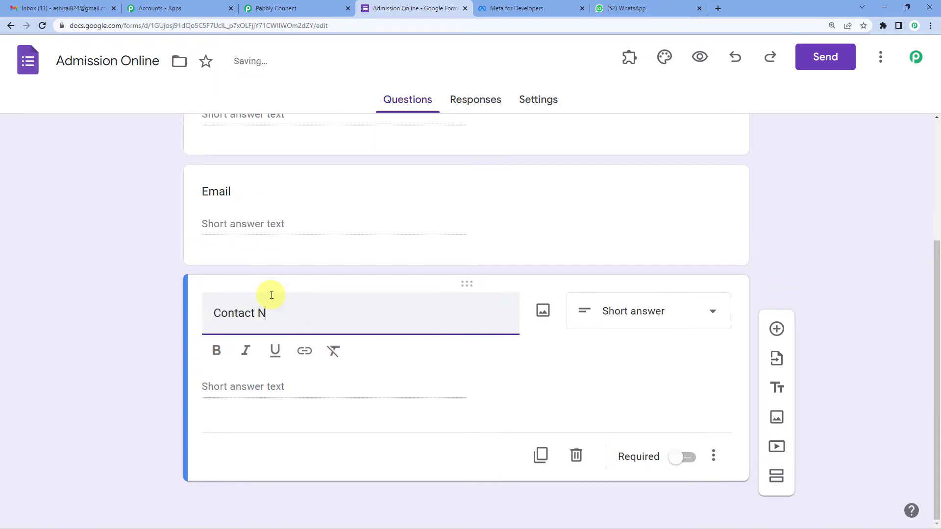
left_click(651, 378)
Add a question titled "Masters Courses" and make it multiple choice
left_click(777, 358)
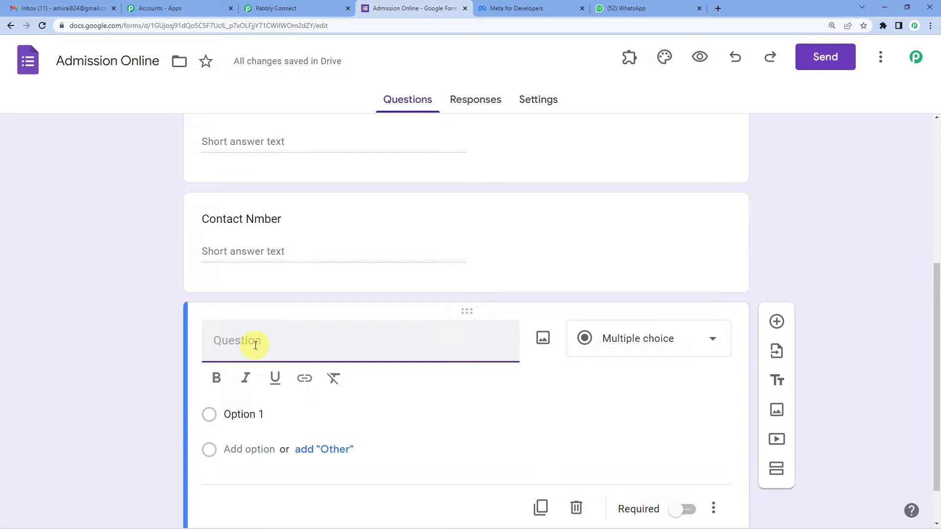
type("Masters Coursed")
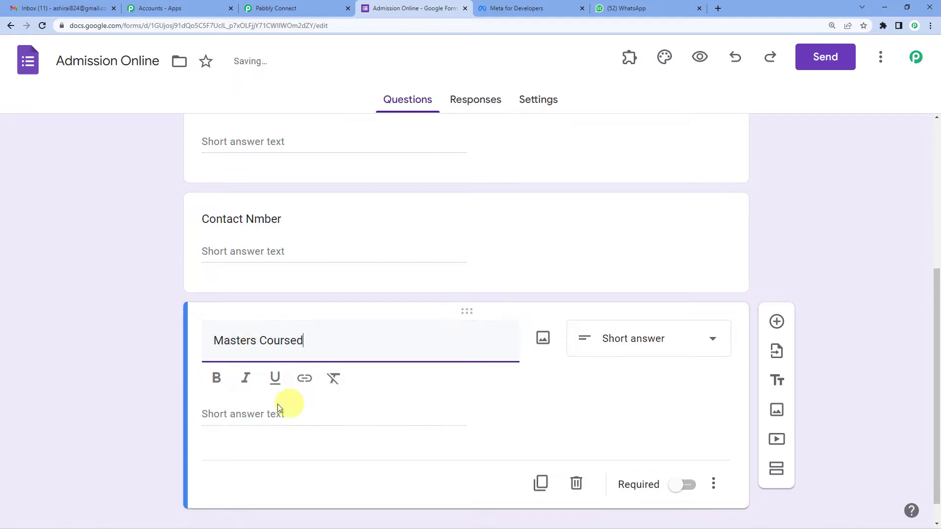
left_click(633, 345)
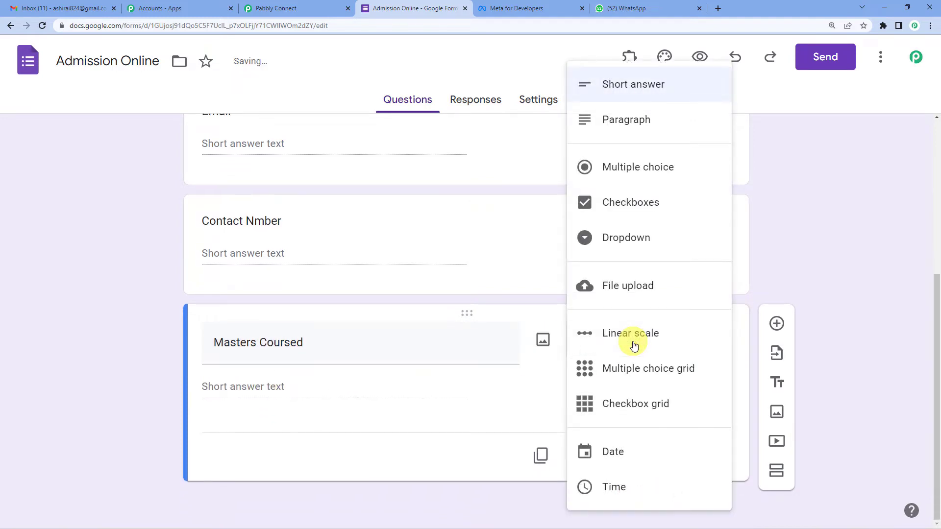
triple_click(308, 344)
left_click(309, 344)
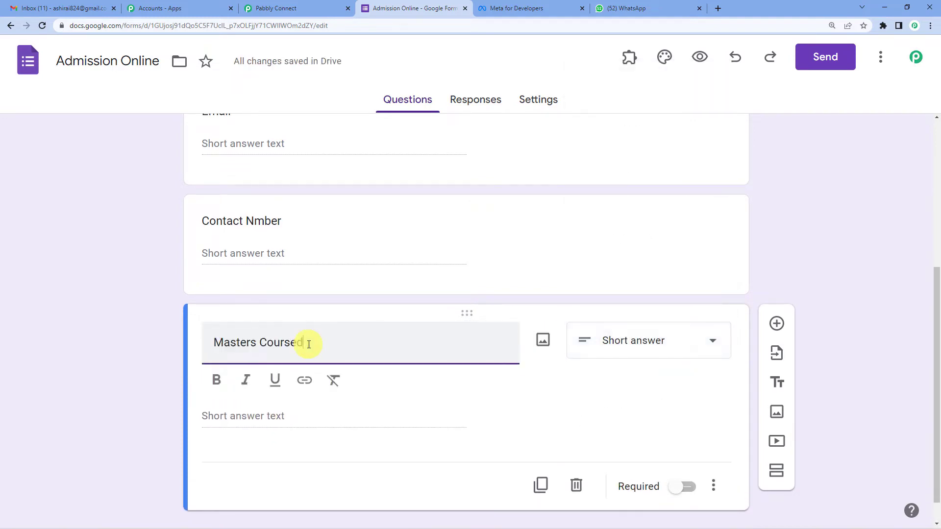
left_click(620, 341)
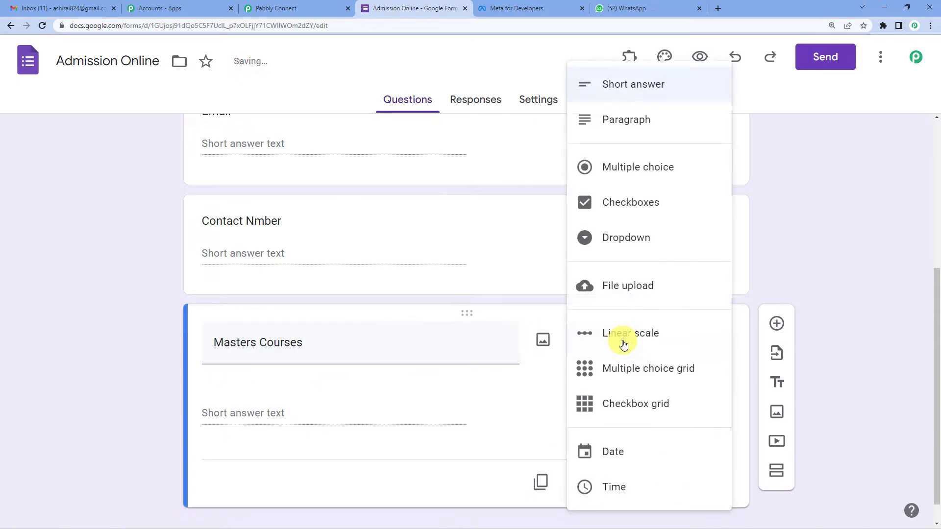
left_click(657, 175)
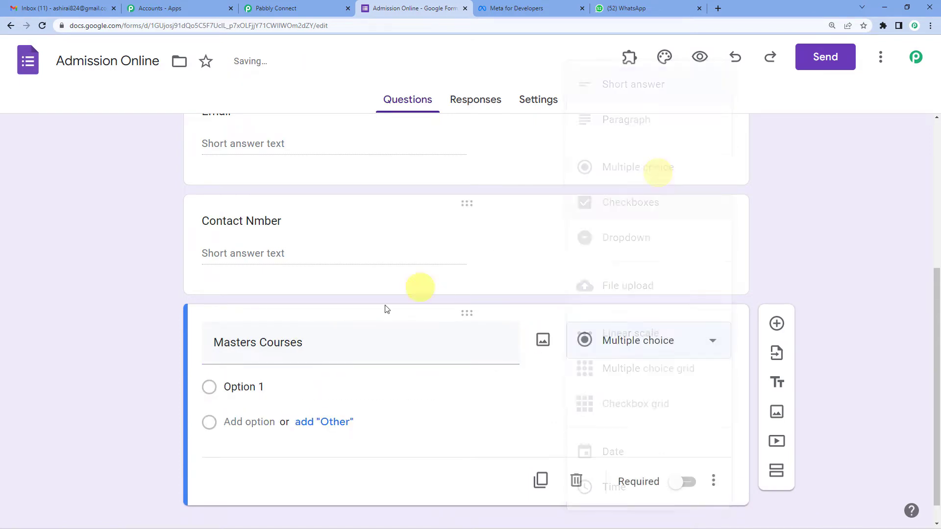
Give the Masters Courses question the answer options "Digital Marketing" and "Business Administration"
left_click(242, 387)
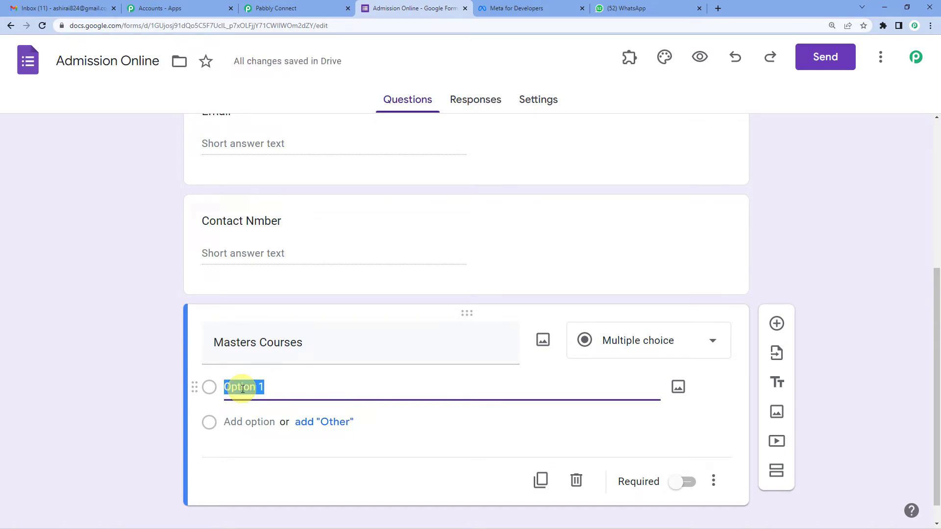
type("Digi")
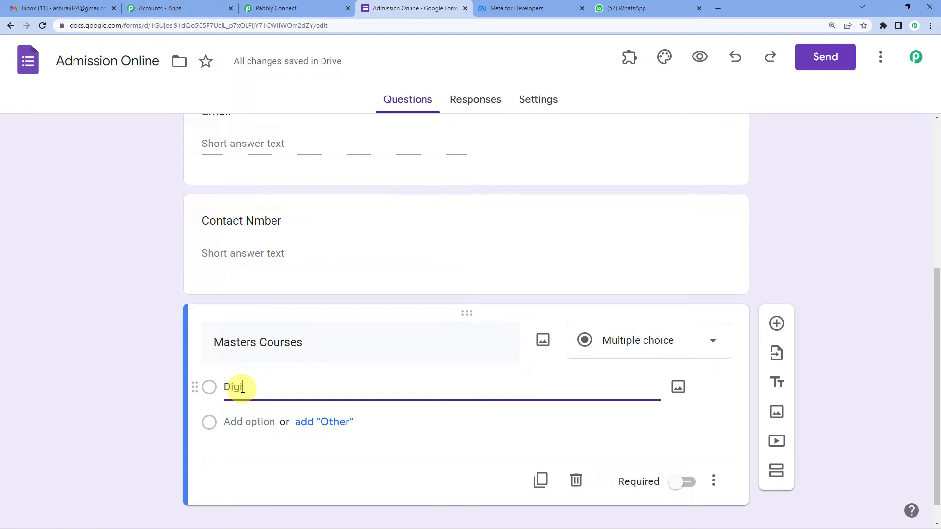
type("tal Marketing")
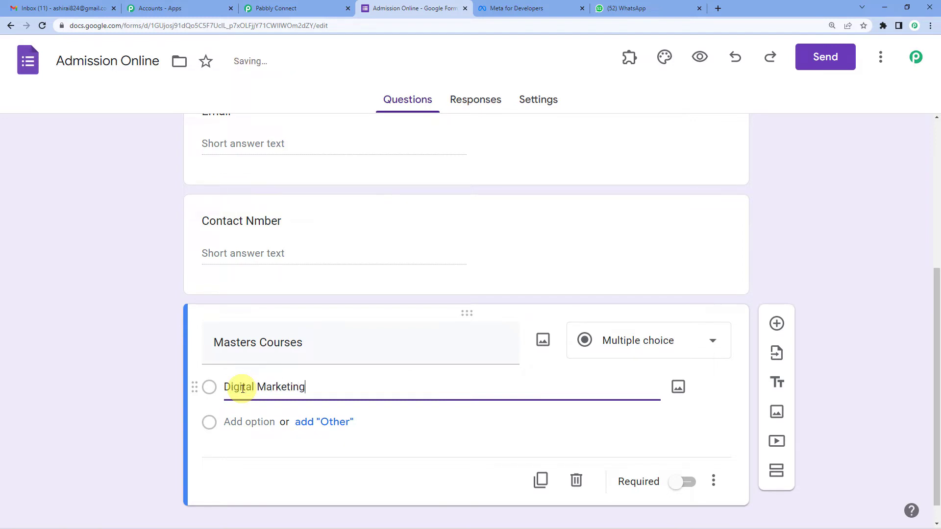
left_click(249, 422)
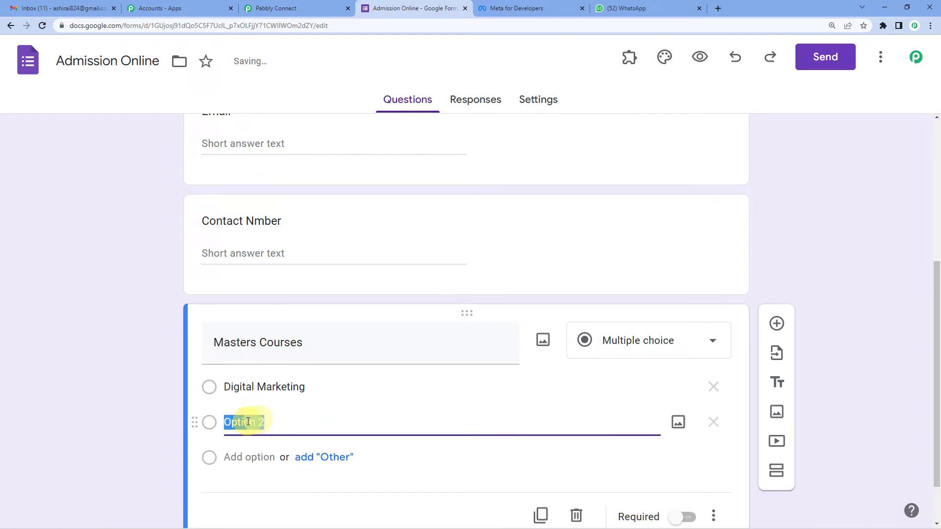
type("B")
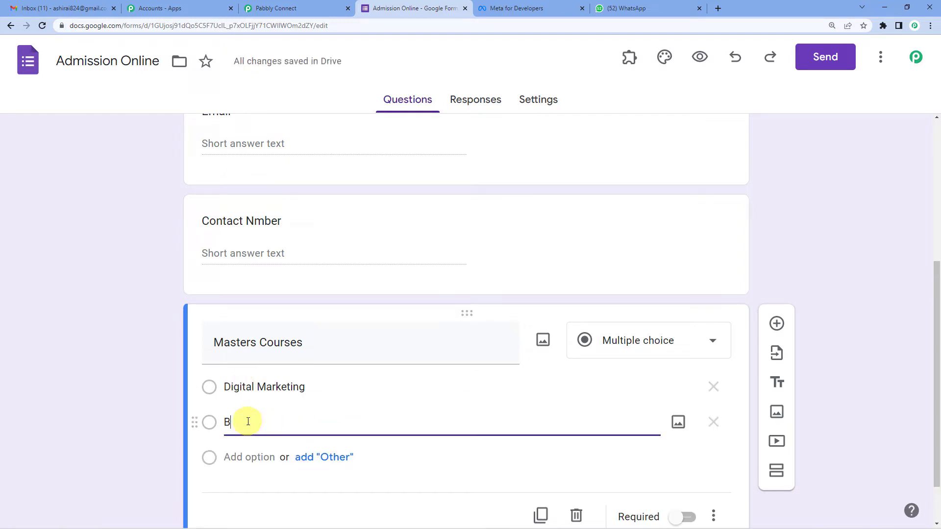
type("usiness ")
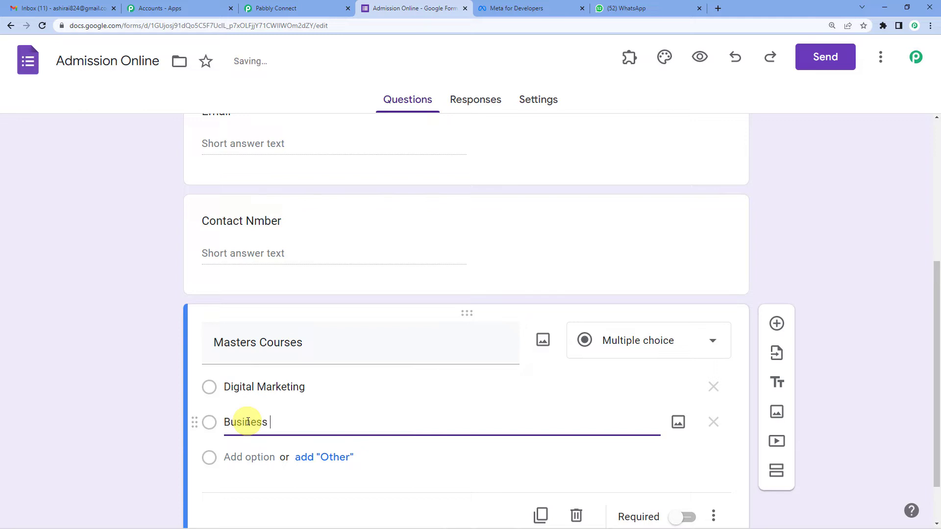
type("Administration")
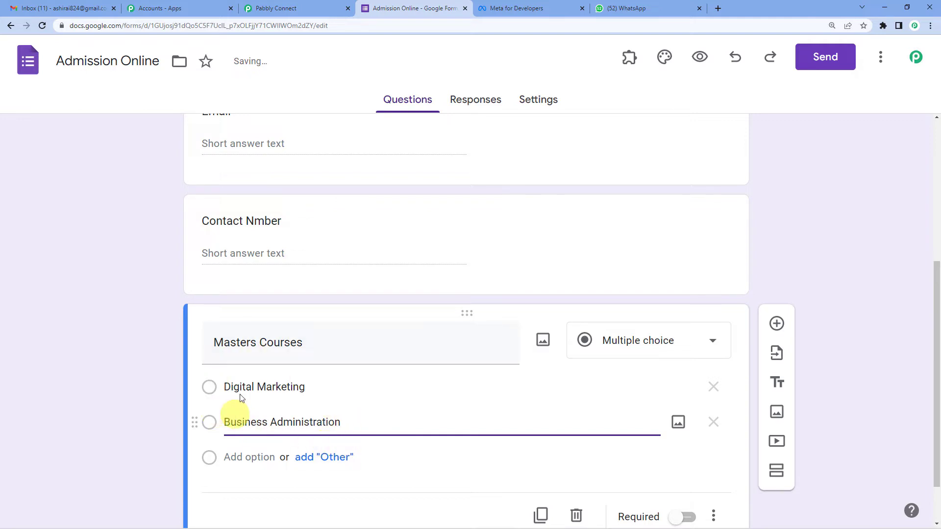
Add a question titled "Education Qualification" after Masters Courses and set it to short answer
scroll(279, 417, "down", 1)
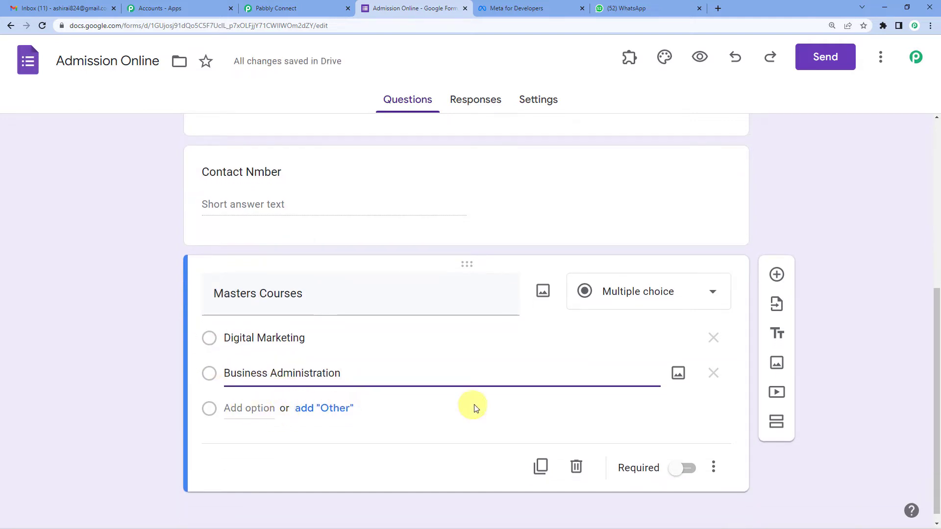
scroll(598, 348, "down", 1)
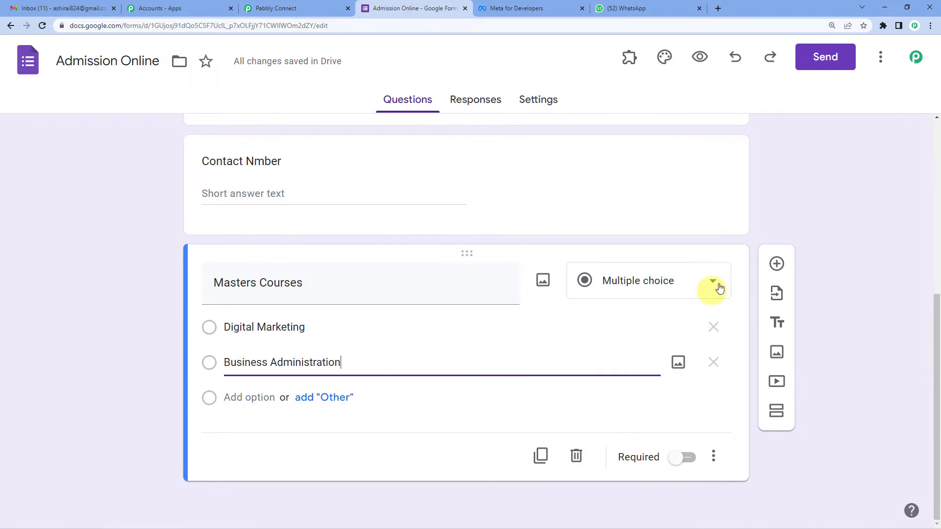
left_click(777, 267)
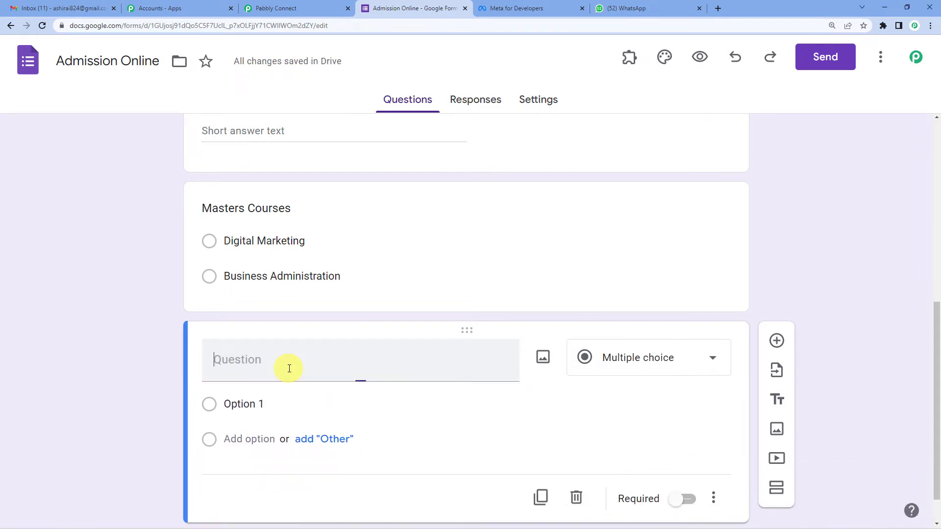
type("Education Qualification")
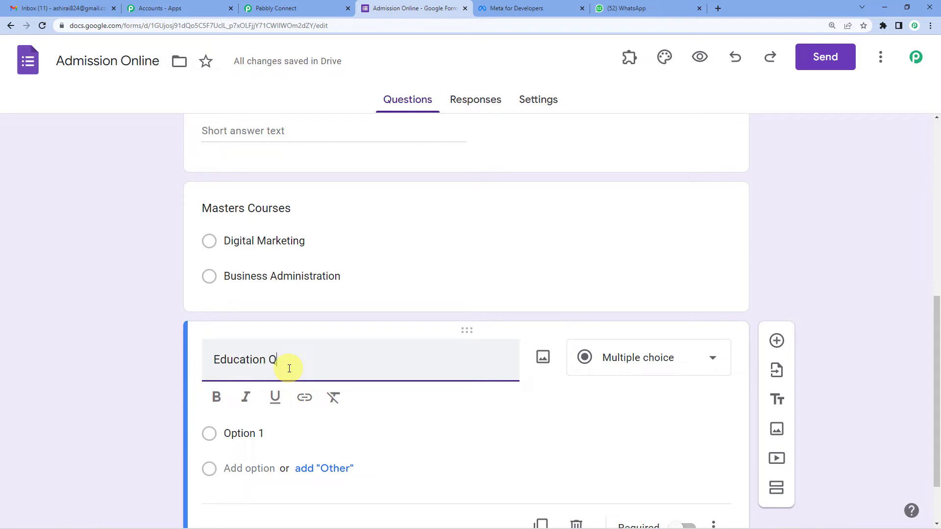
left_click(624, 358)
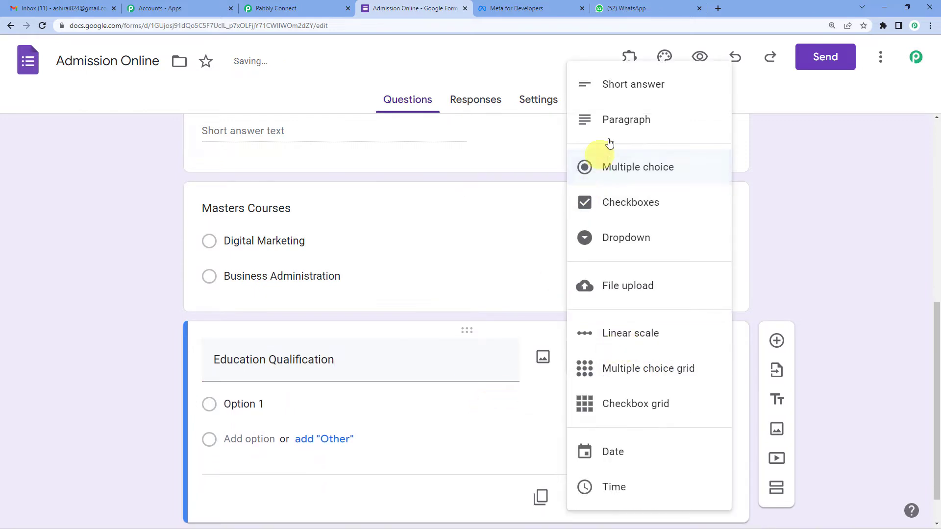
left_click(619, 86)
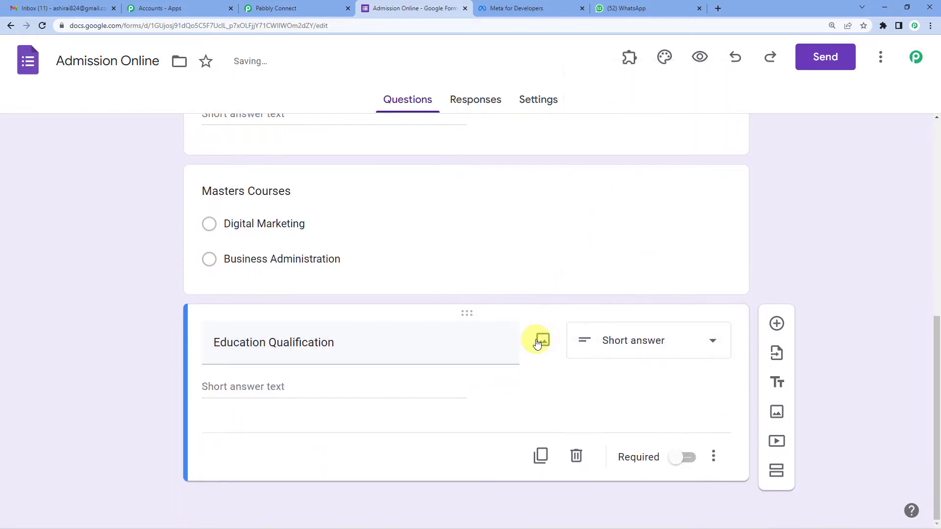
Add a new question titled "Residential Address" below the Education Qualification question
left_click(777, 324)
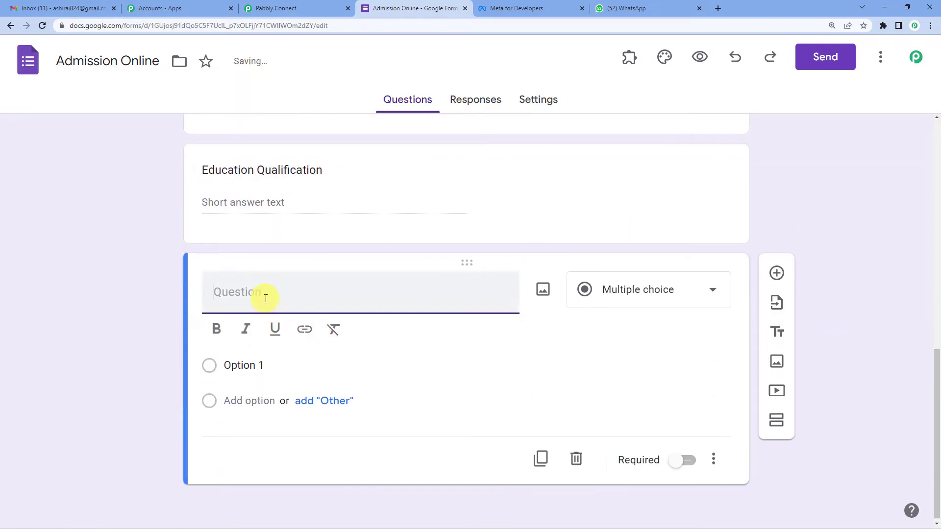
type("Ri")
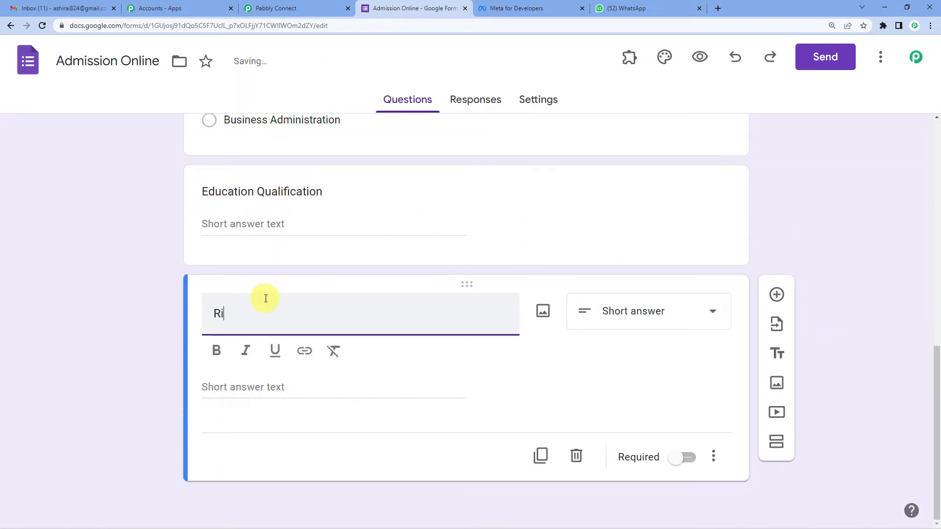
type("dential")
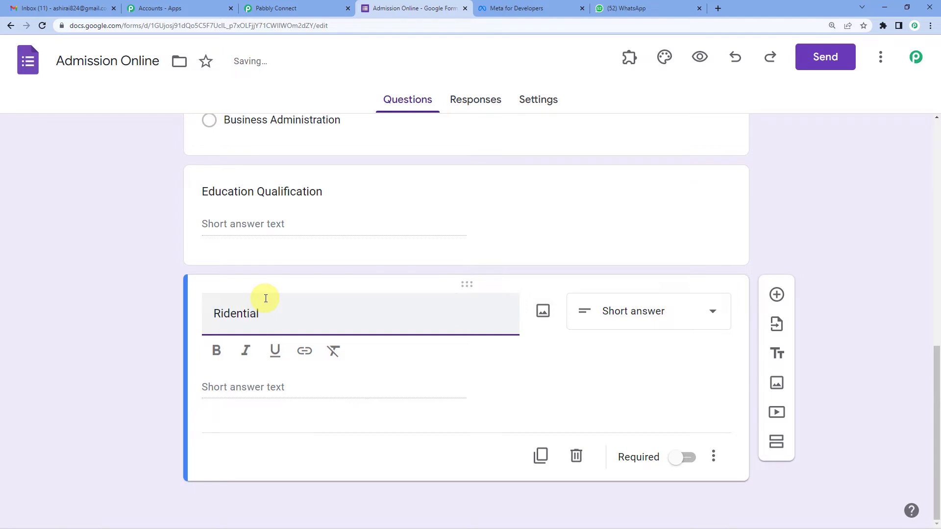
left_click(224, 314)
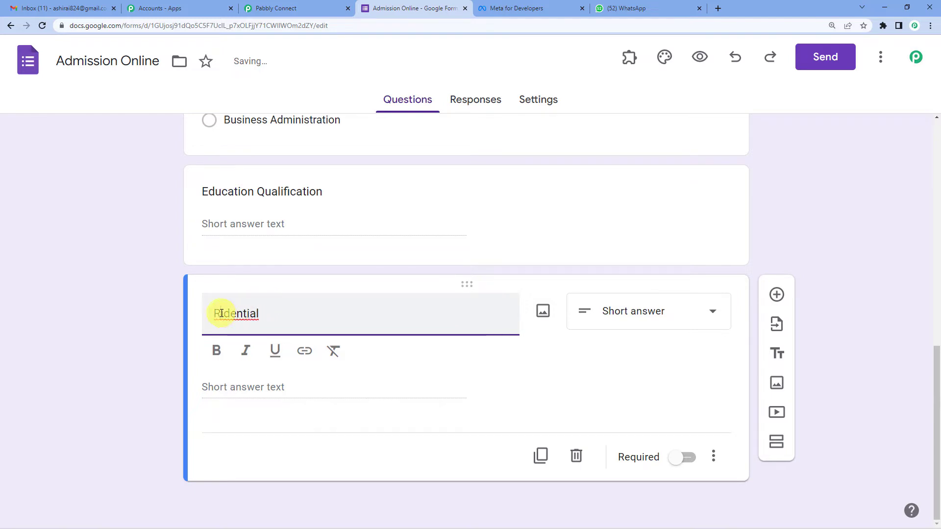
type("esidential")
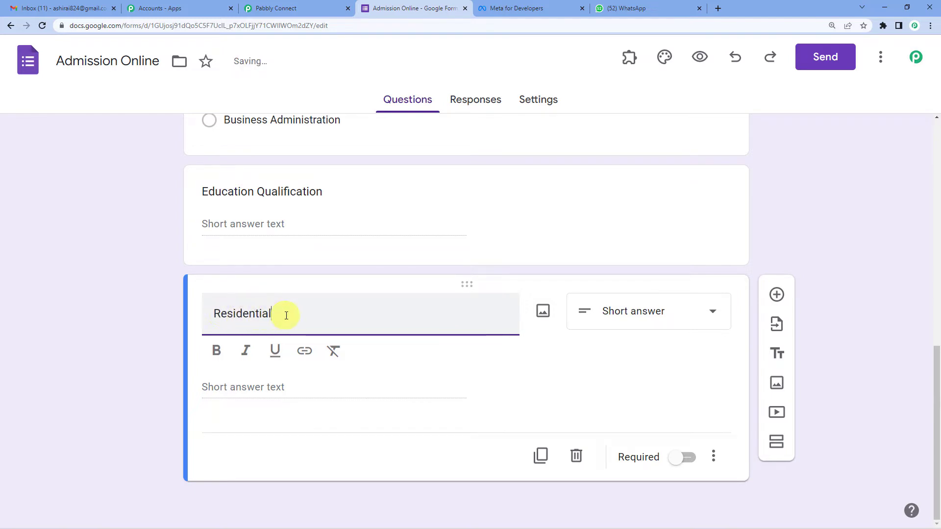
type(" A")
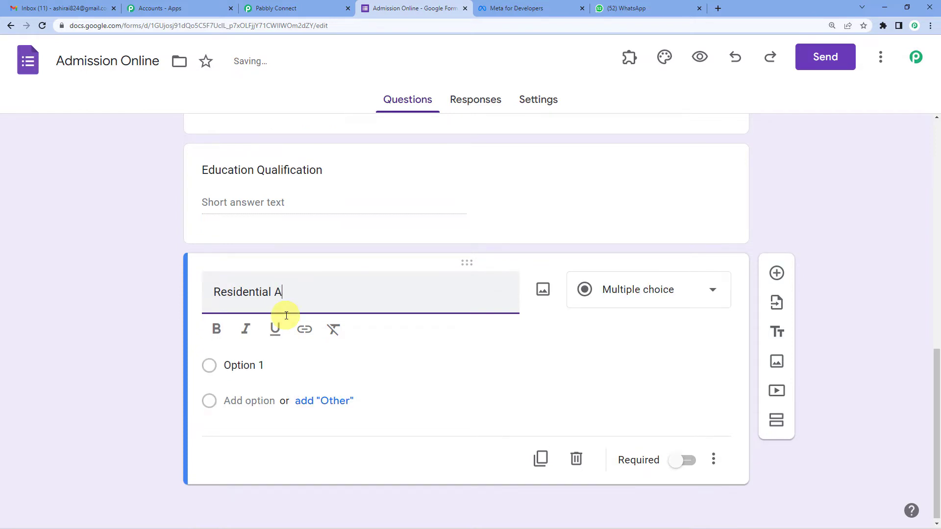
type("ddress")
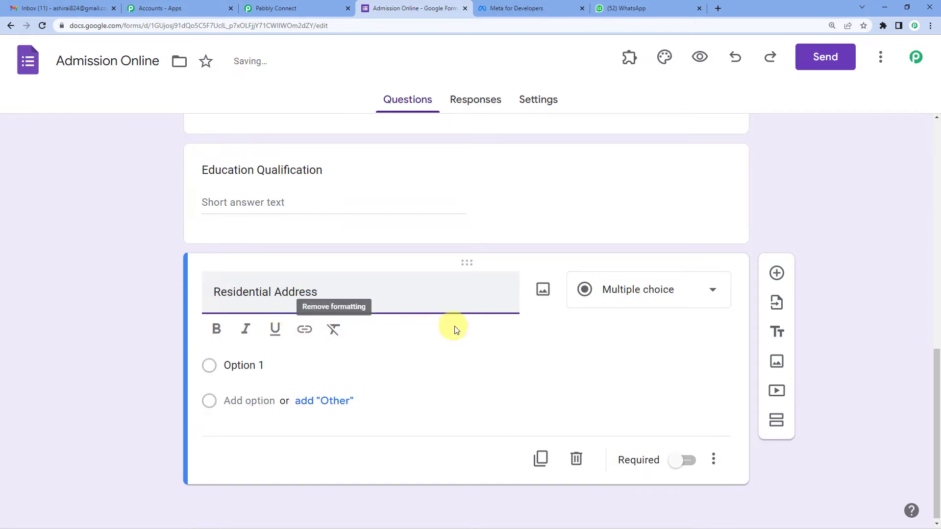
Set the Residential Address question to short answer and make it required
left_click(617, 329)
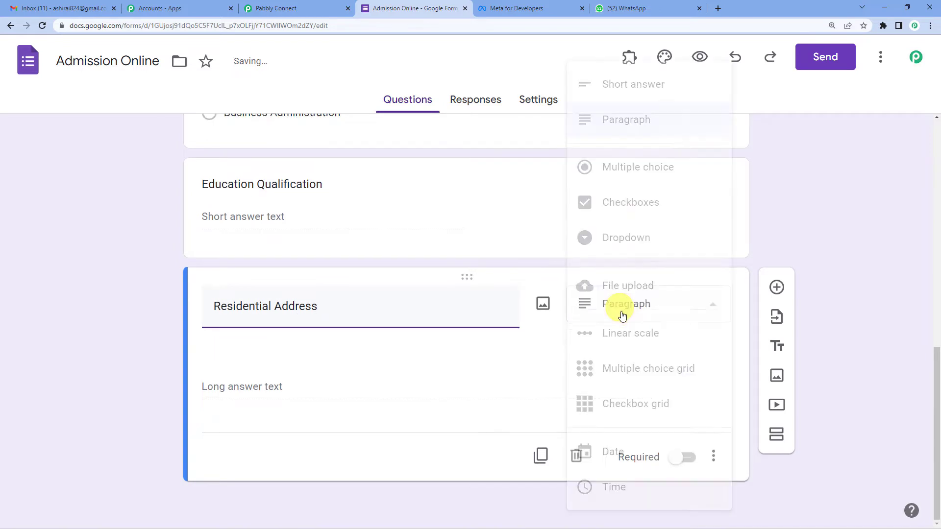
left_click(634, 90)
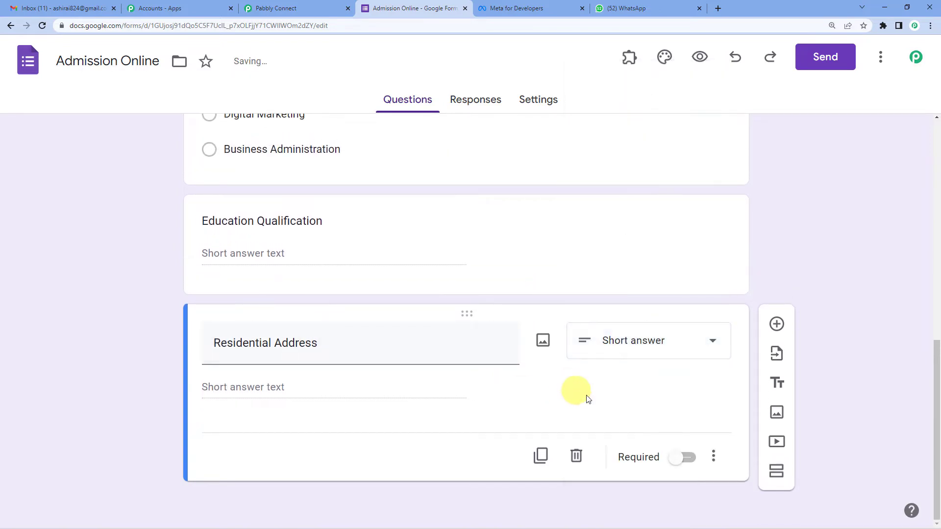
left_click(676, 462)
Create a new spreadsheet named "Admission Online (Responses)" as the destination for the form's responses
scroll(519, 424, "up", 4)
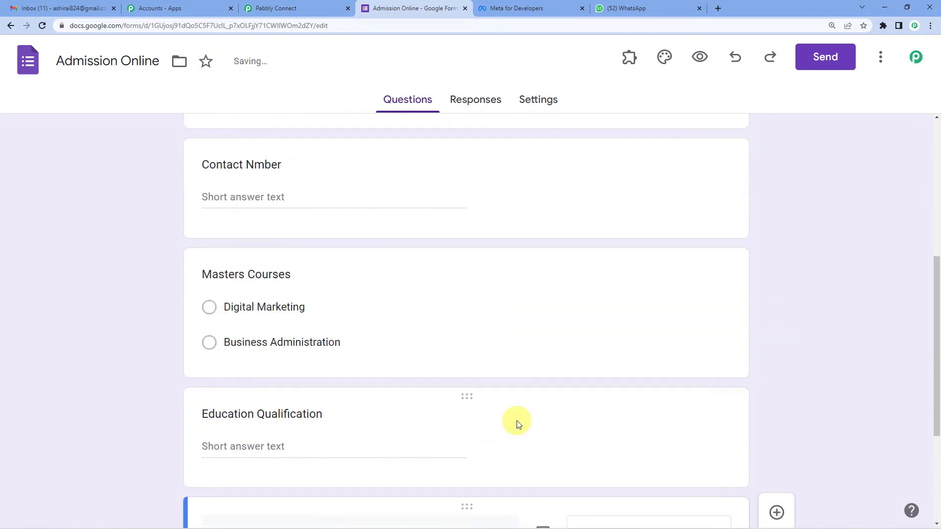
scroll(519, 424, "up", 6)
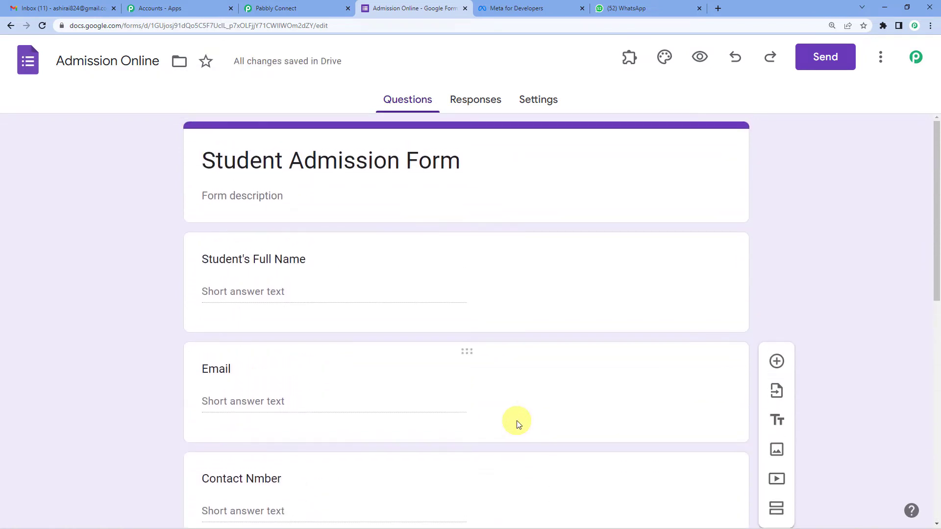
scroll(518, 424, "down", 5)
scroll(520, 420, "down", 4)
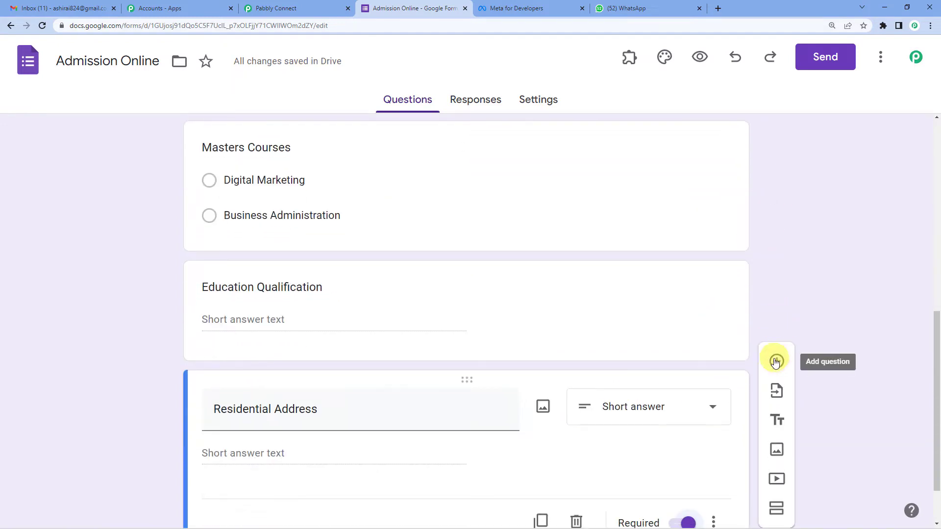
scroll(672, 353, "down", 2)
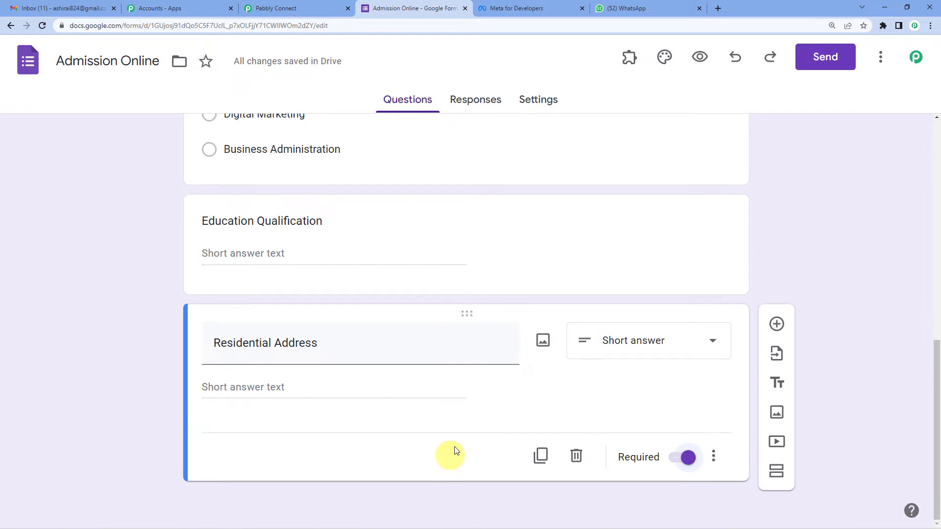
scroll(466, 391, "up", 12)
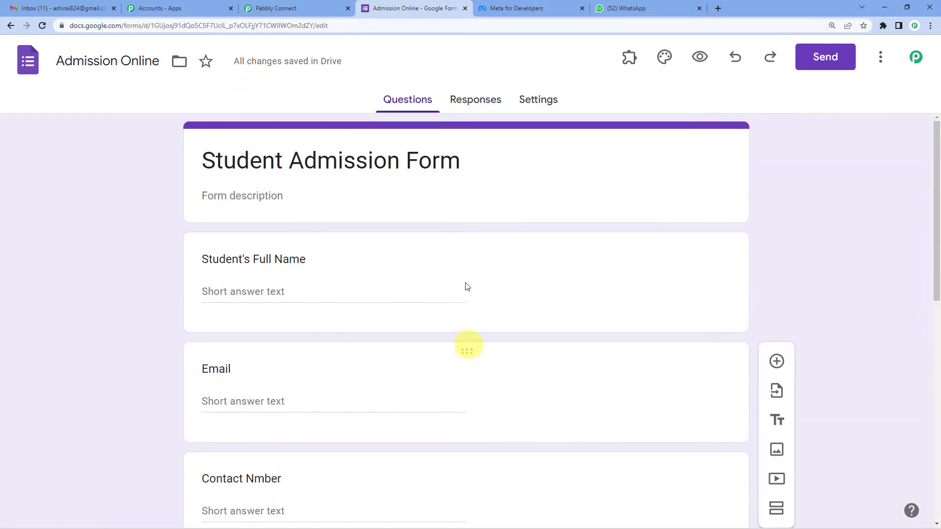
left_click(469, 107)
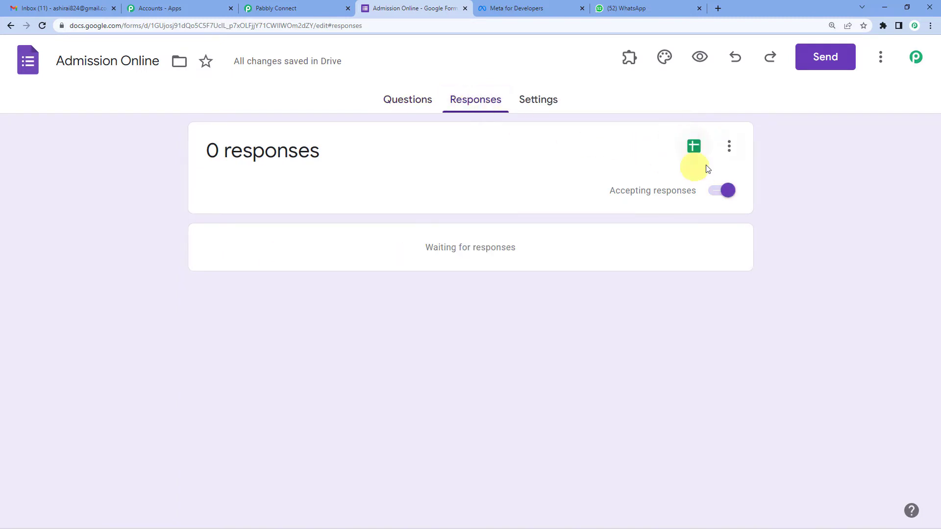
left_click(691, 153)
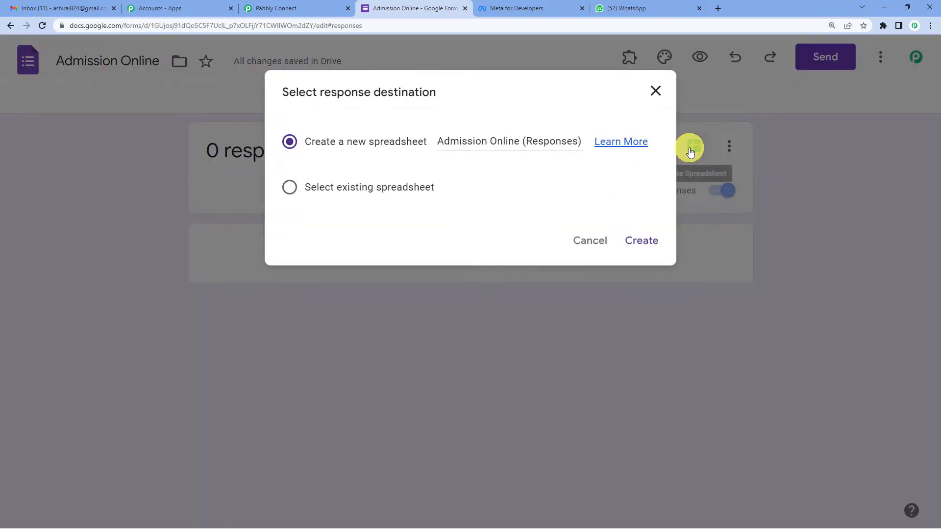
left_click(636, 244)
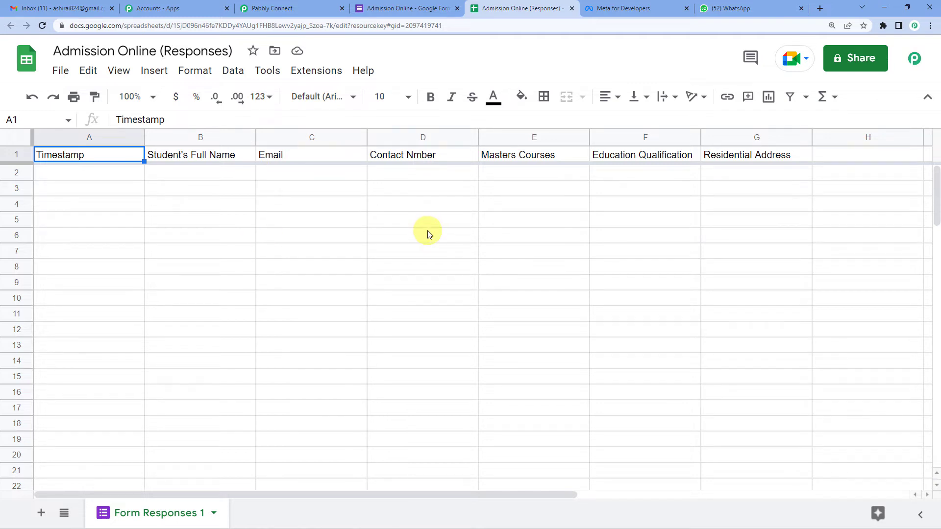
Return to the form's questions and preview the Student Admission Form as a respondent, looking through its fields
left_click(398, 8)
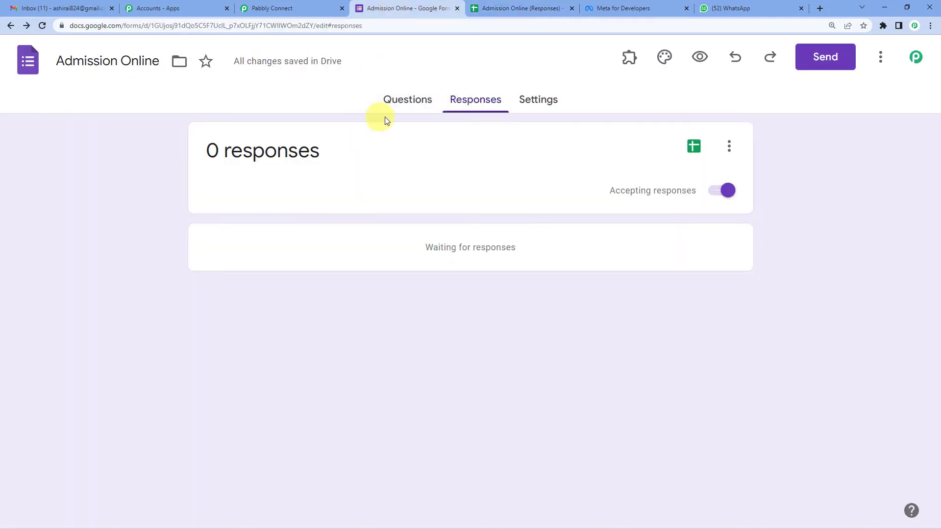
left_click(397, 104)
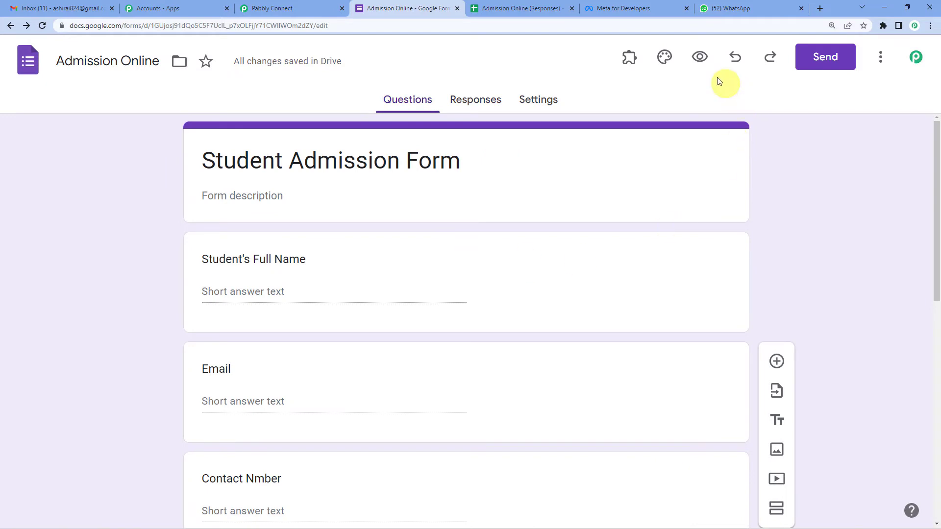
left_click(698, 58)
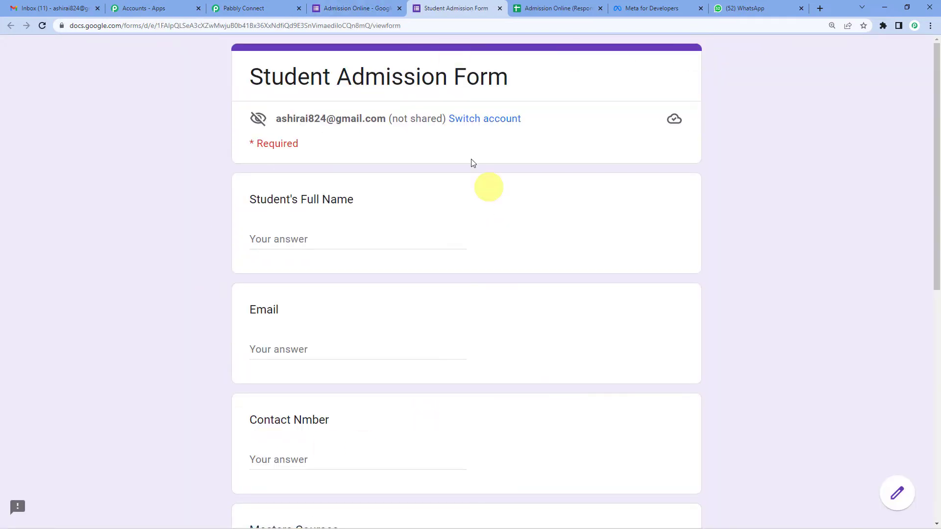
scroll(362, 176, "down", 6)
scroll(226, 367, "up", 6)
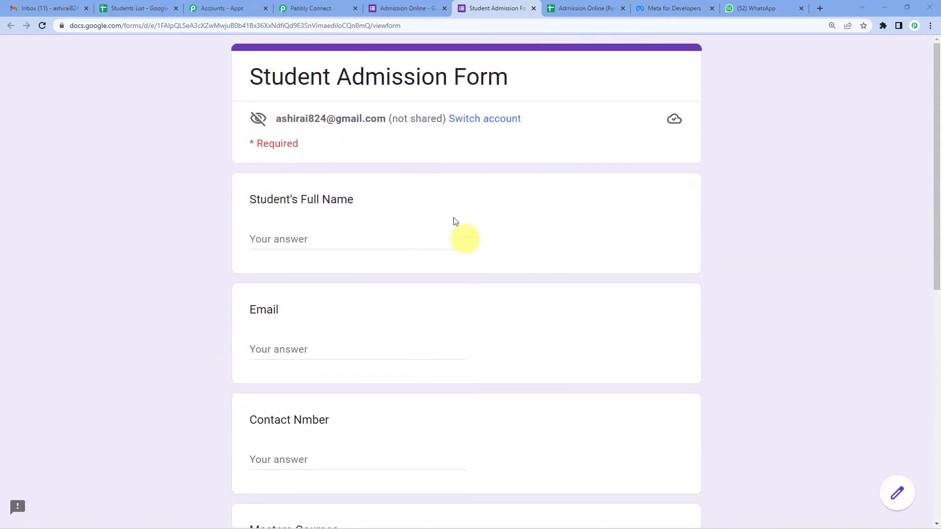
Review the schedule trigger in Pabbly Connect and compare the Students List spreadsheet with the admission form preview
left_click(320, 7)
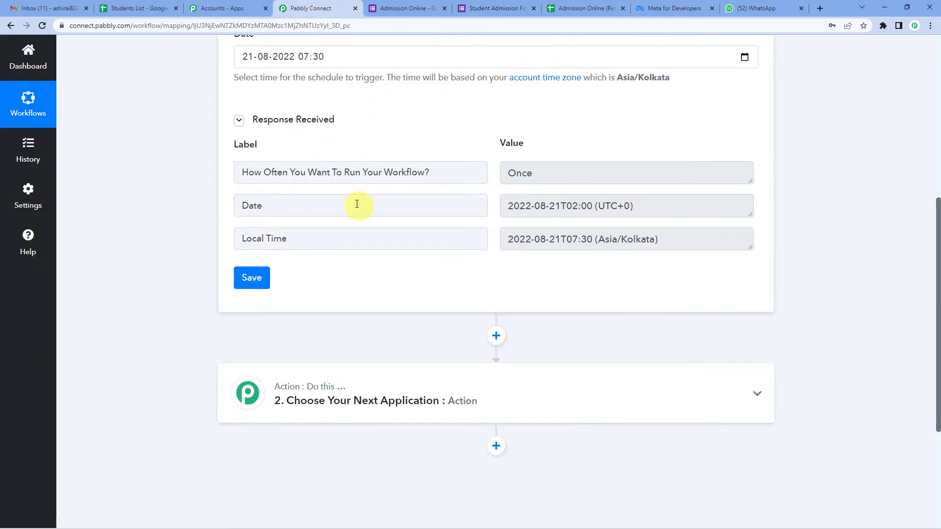
scroll(353, 201, "up", 3)
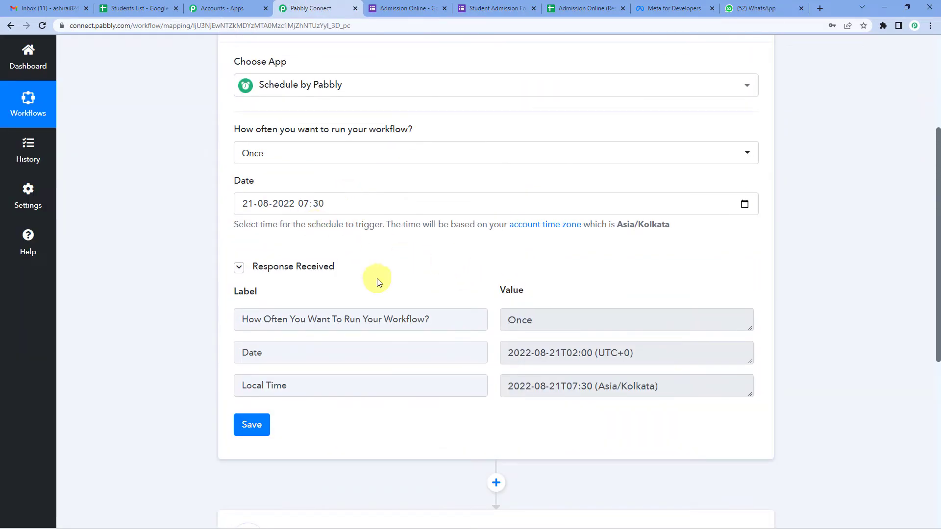
left_click(147, 8)
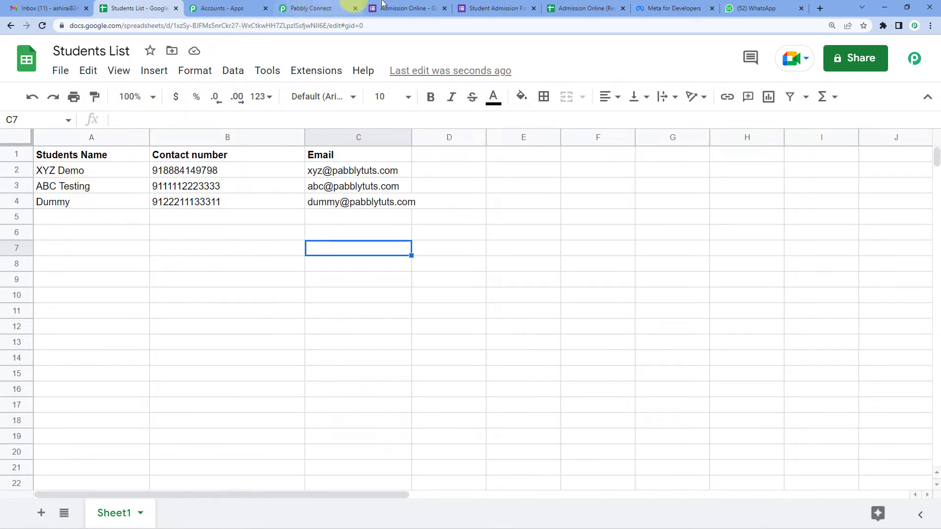
left_click(470, 8)
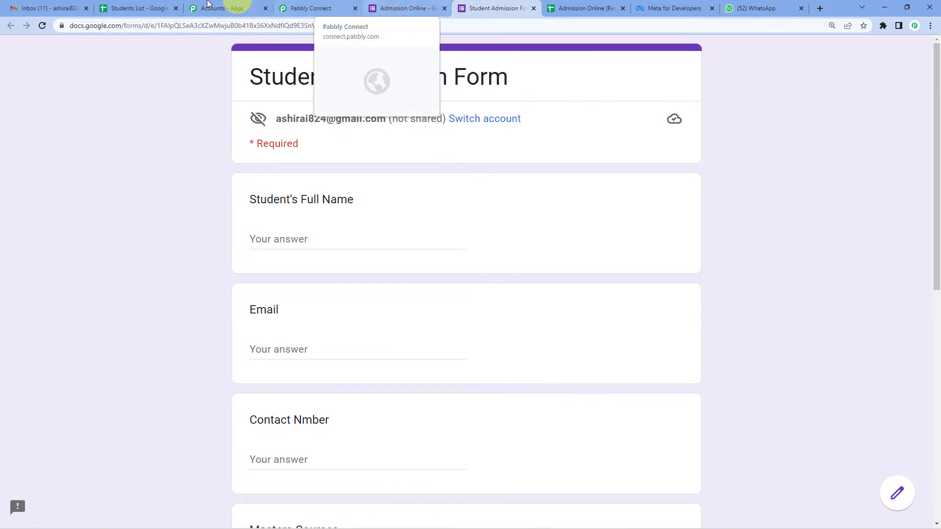
left_click(162, 8)
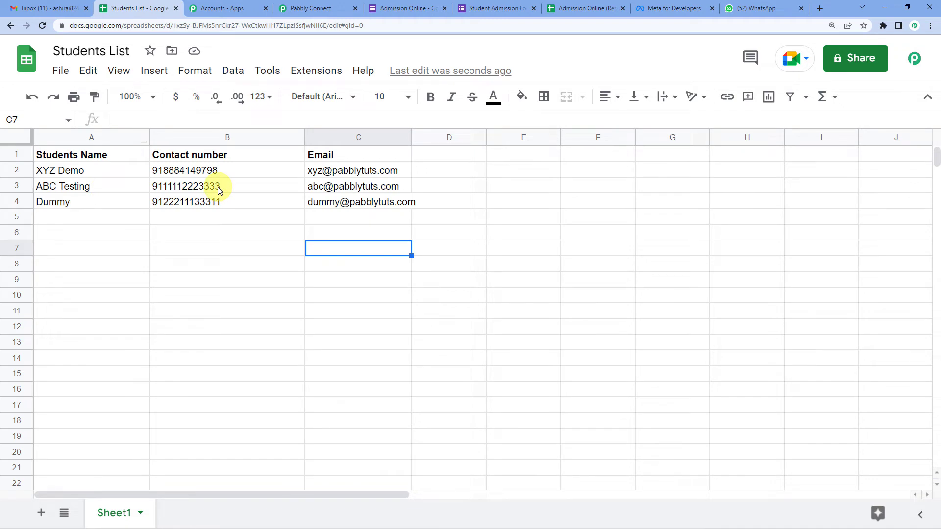
Switch to Pabbly Connect and choose Google Sheets as the app for the workflow's second step
scroll(347, 262, "down", 3)
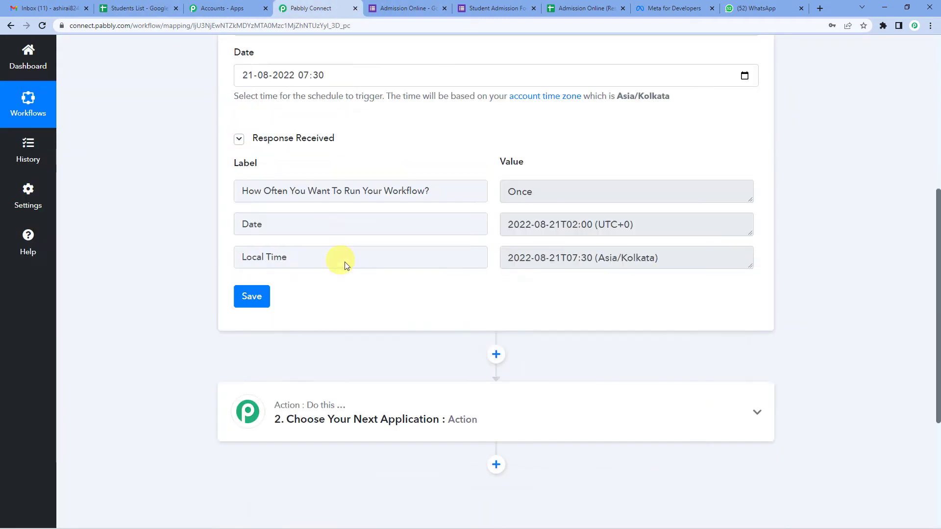
left_click(384, 392)
scroll(430, 321, "down", 3)
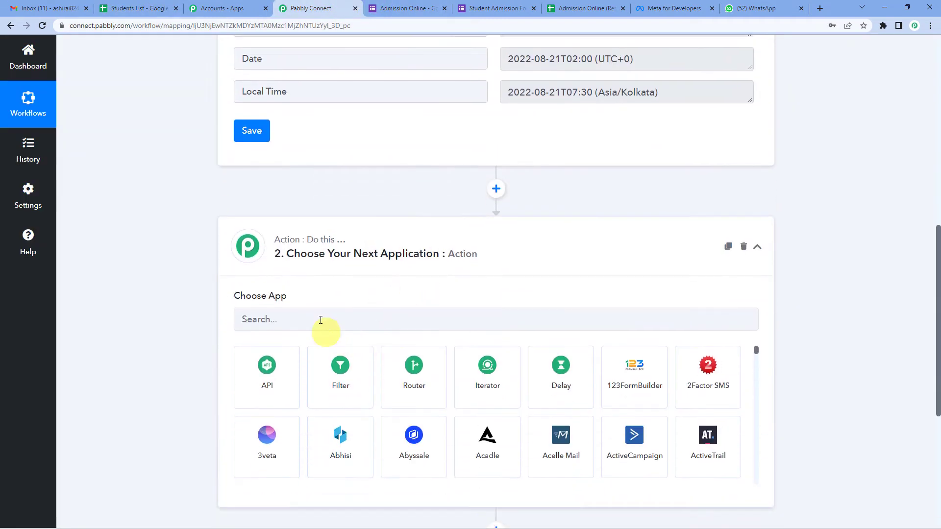
left_click(320, 319)
type("google")
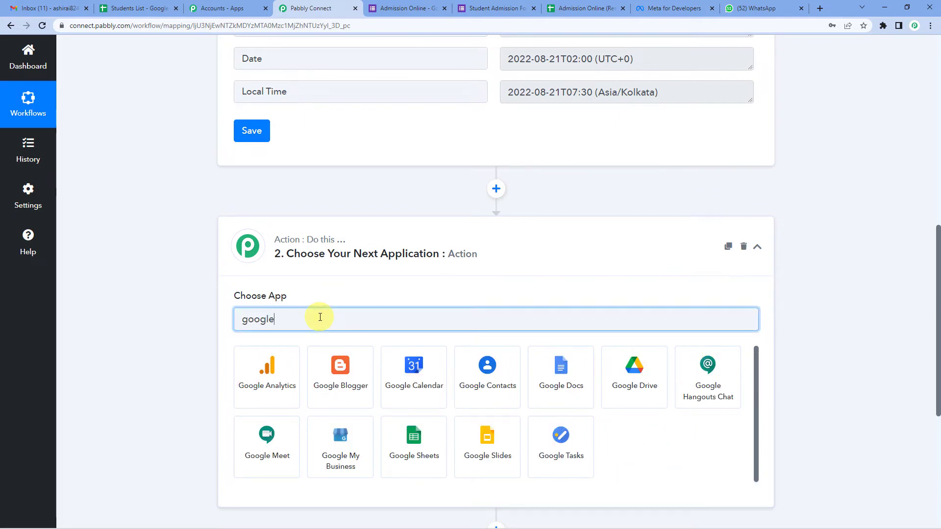
type(" shee")
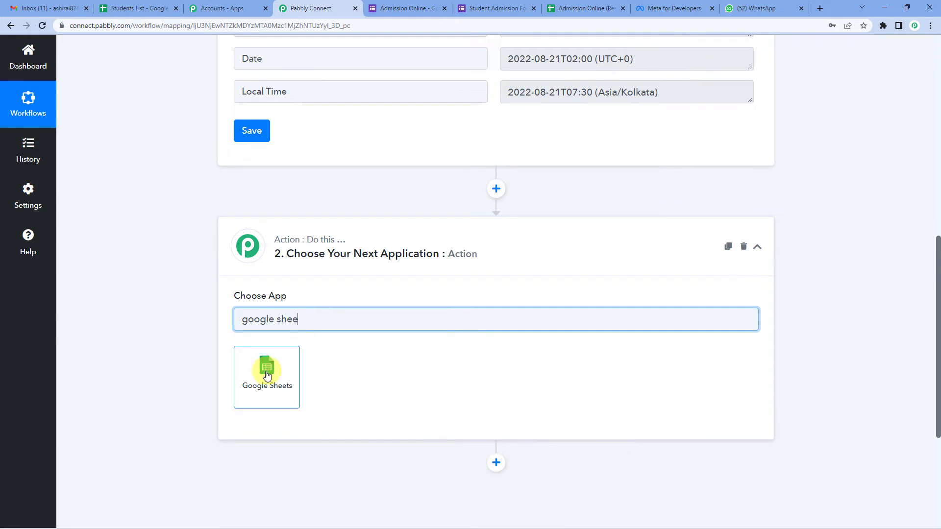
left_click(267, 373)
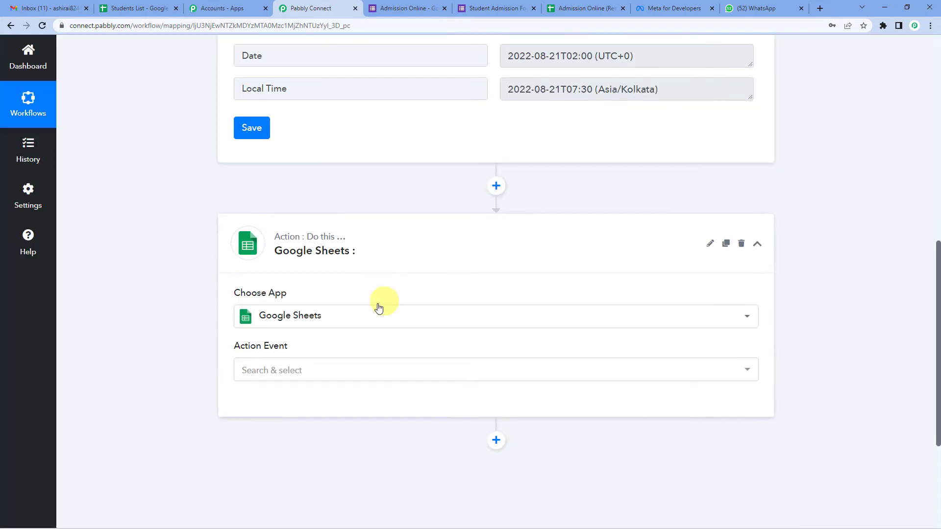
Set the Google Sheets action event to Get Row(s), checking the Students List spreadsheet that holds the student rows
scroll(343, 314, "down", 1)
left_click(312, 325)
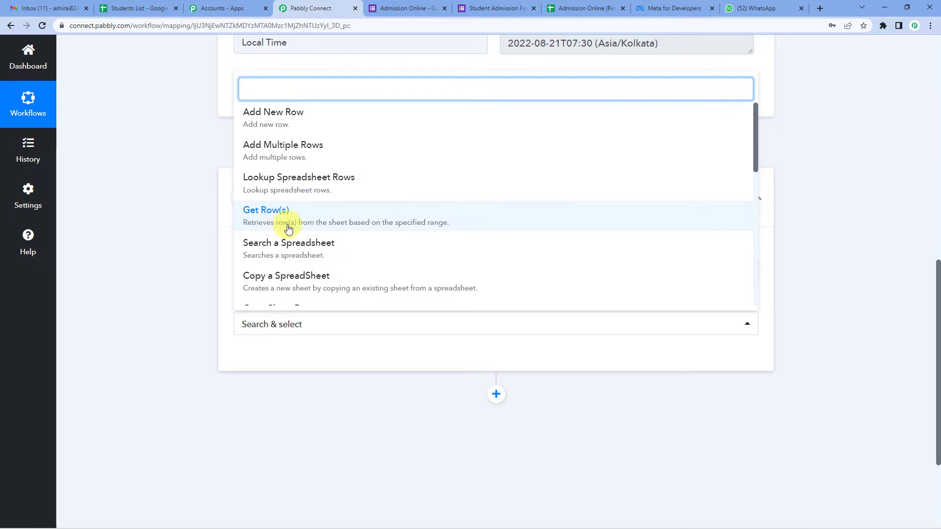
left_click(413, 224)
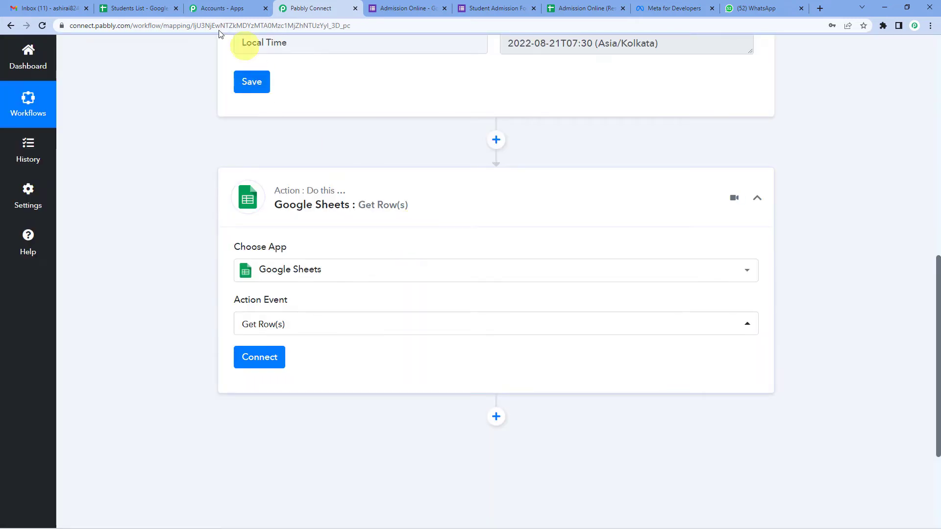
left_click(156, 8)
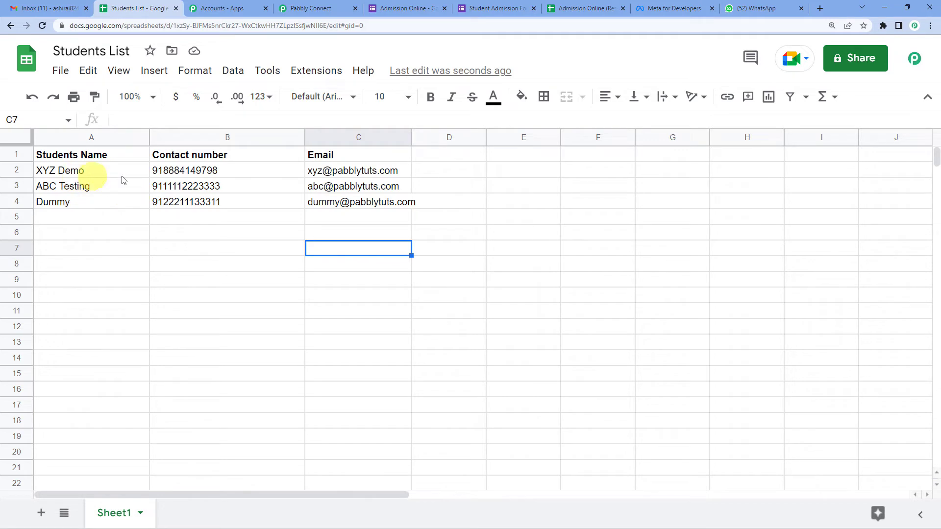
left_click(335, 6)
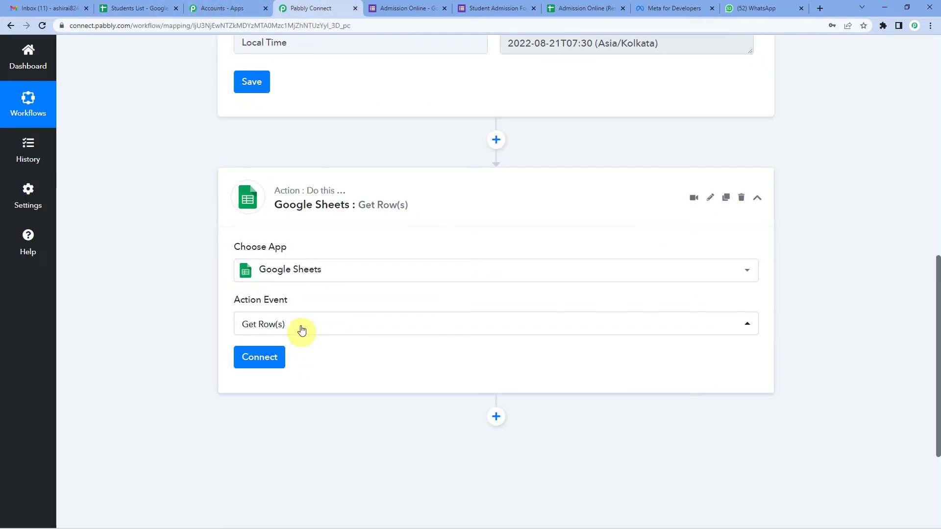
Connect the Google Sheets action through a new connection, authorising Pabbly Connect Sheets with the signed-in Google account
scroll(302, 329, "down", 1)
left_click(252, 279)
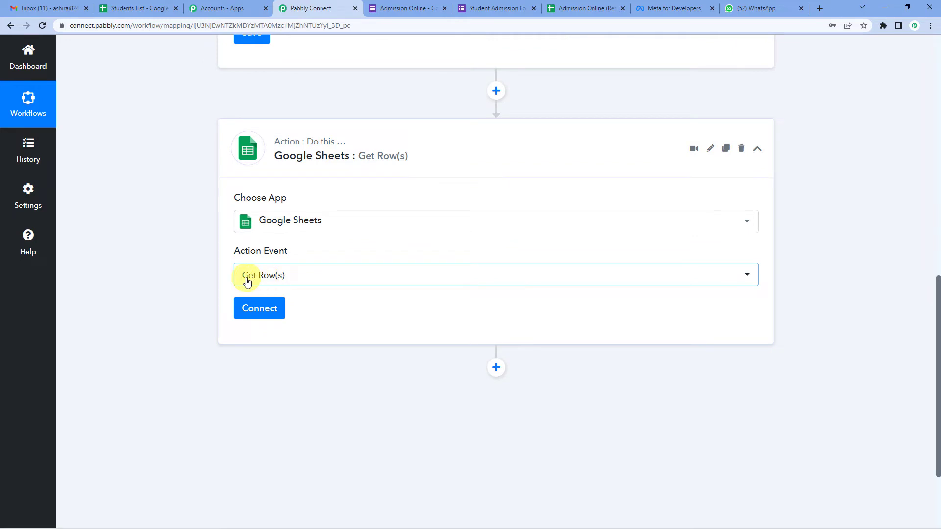
left_click(260, 312)
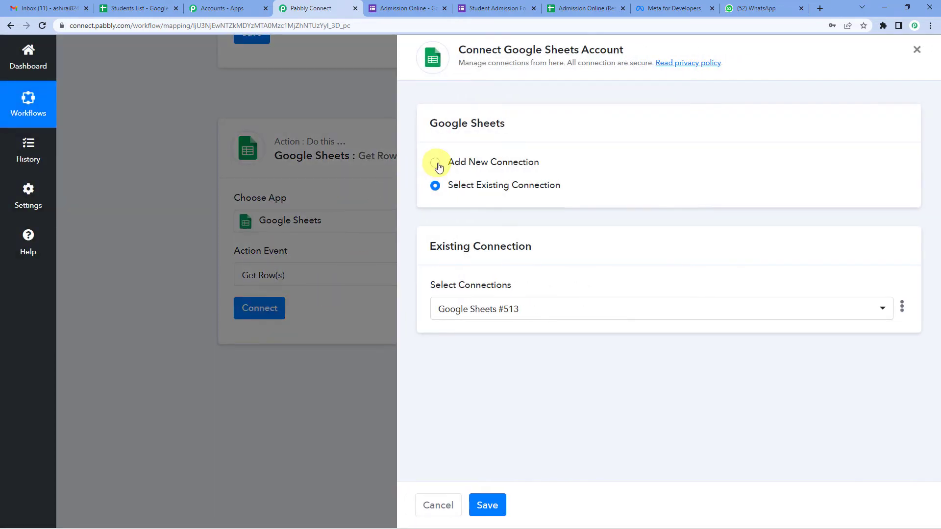
left_click(438, 165)
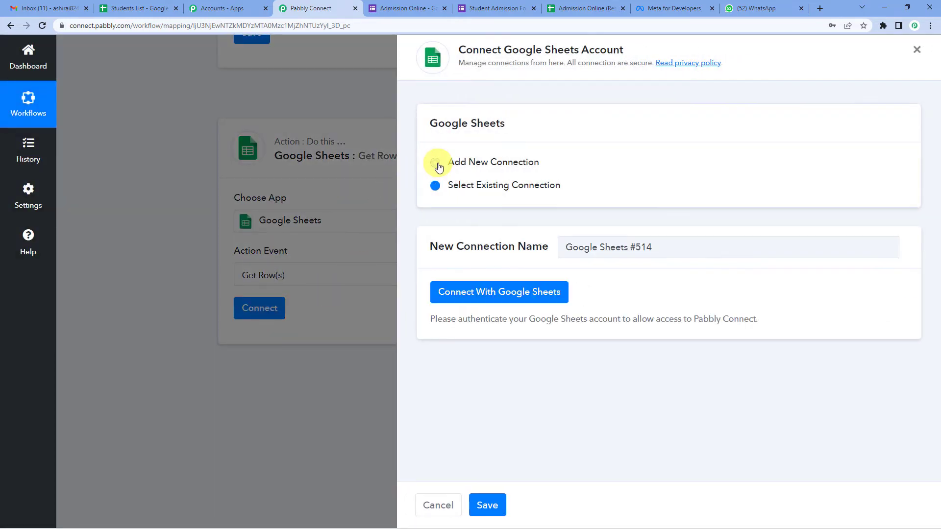
left_click(475, 290)
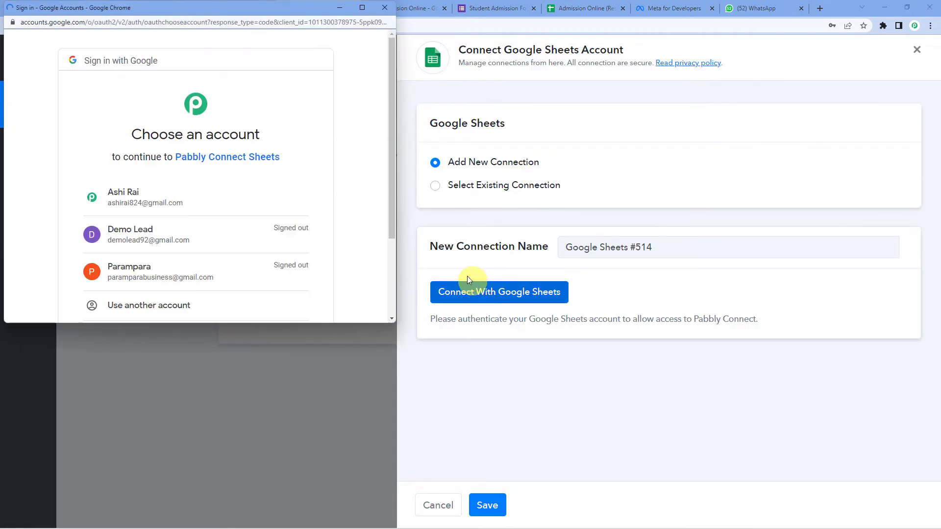
left_click(110, 199)
scroll(250, 201, "down", 2)
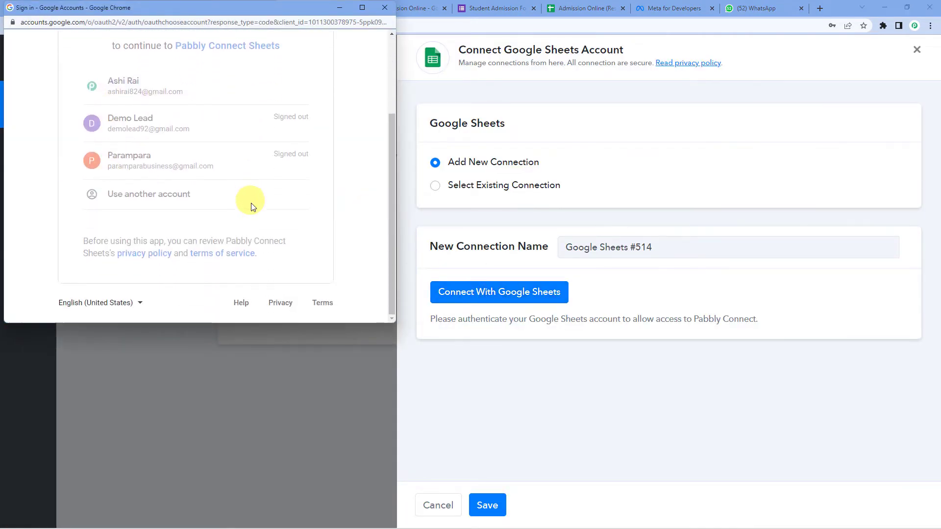
scroll(263, 202, "down", 4)
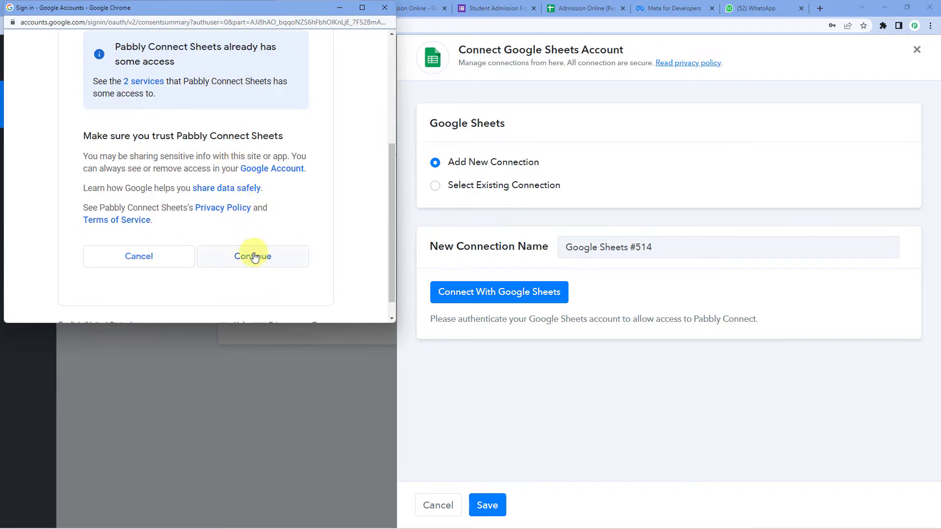
left_click(252, 256)
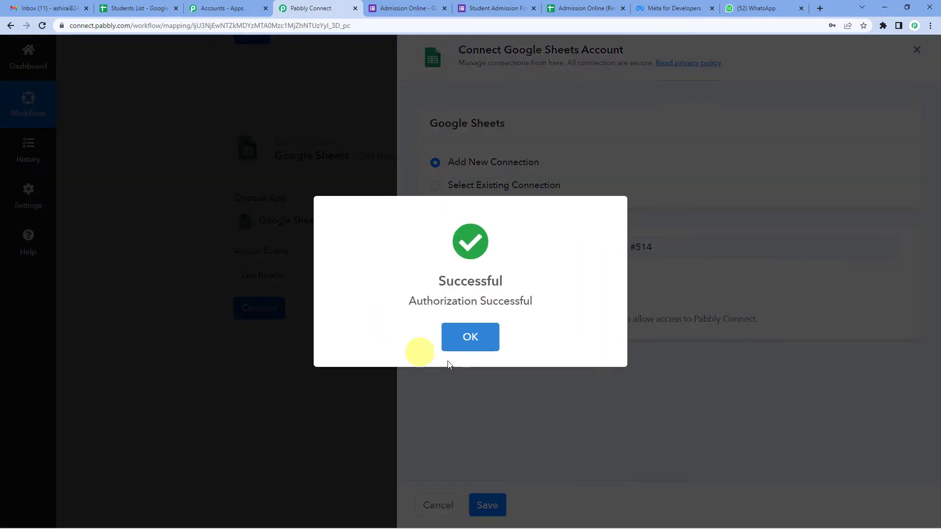
left_click(469, 349)
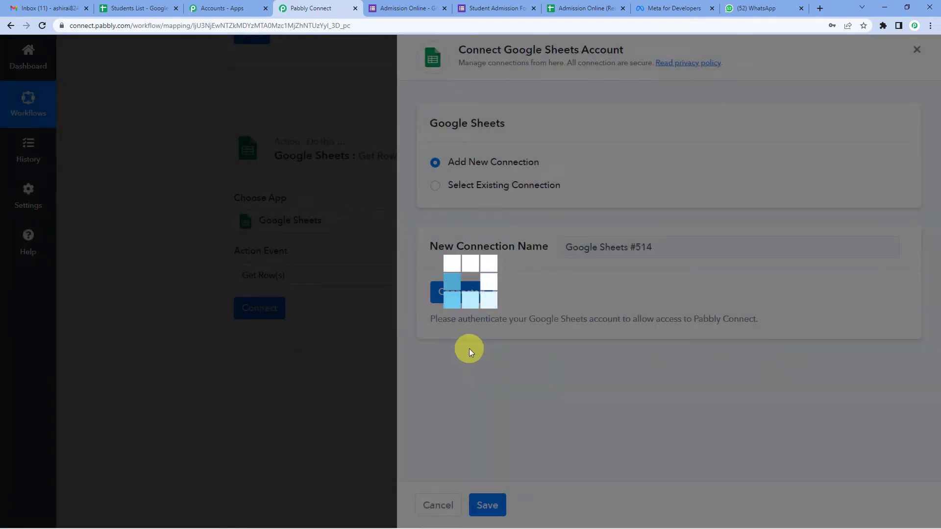
Select Students List as the spreadsheet for the Get Row(s) action and compare the sheet selection with the spreadsheet itself
scroll(304, 306, "down", 1)
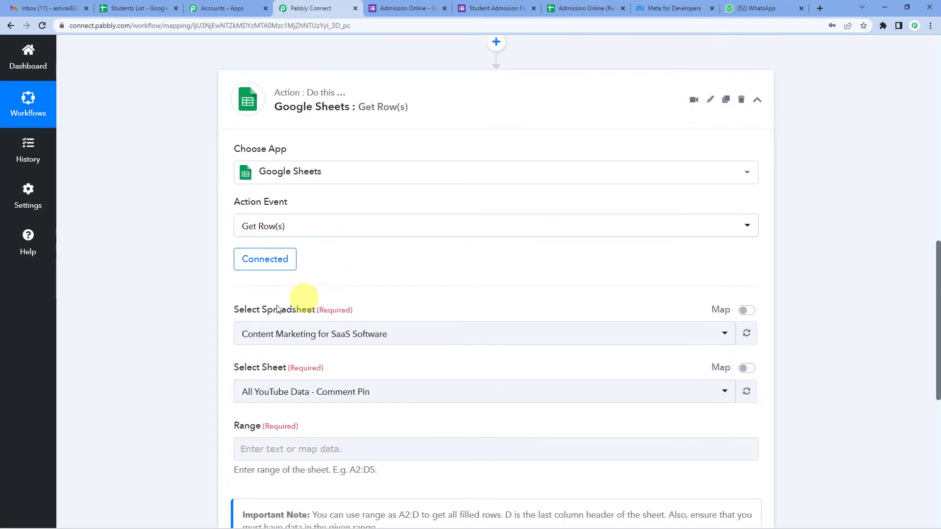
scroll(284, 300, "down", 2)
left_click(285, 236)
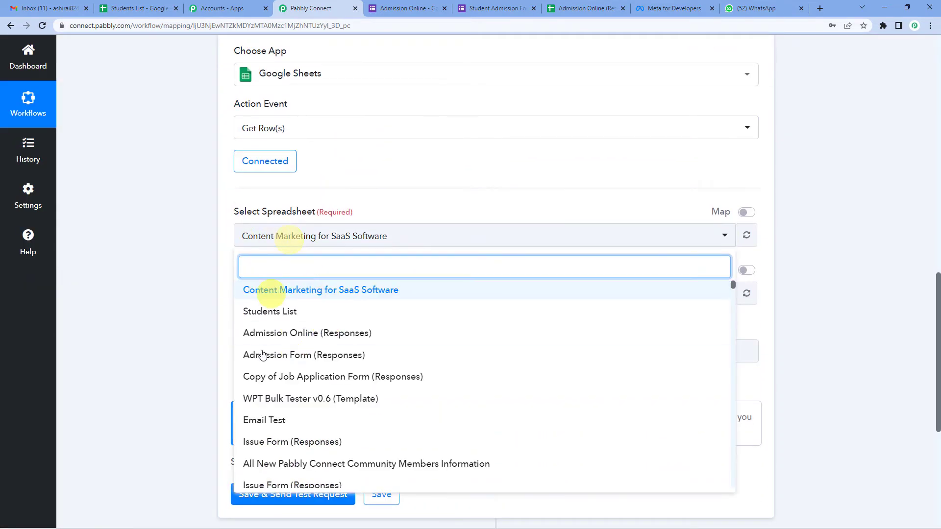
scroll(308, 311, "down", 1)
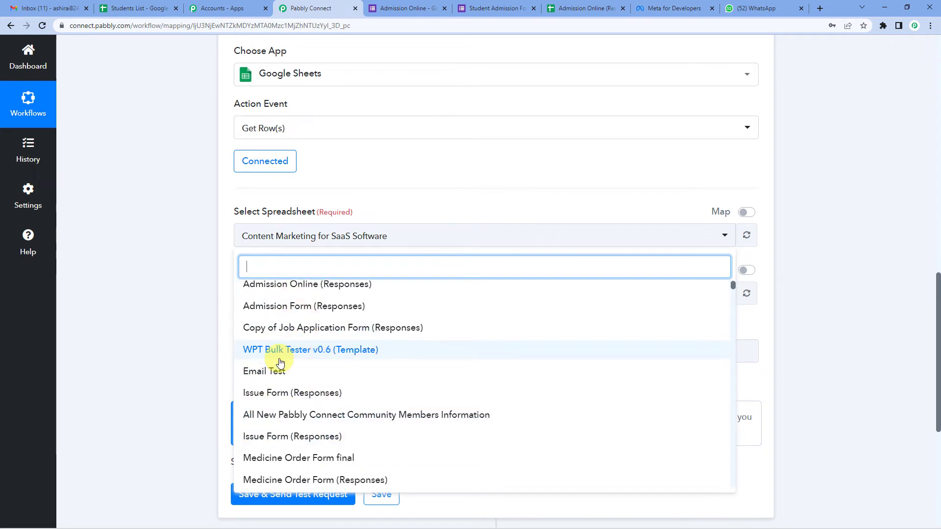
scroll(282, 357, "up", 1)
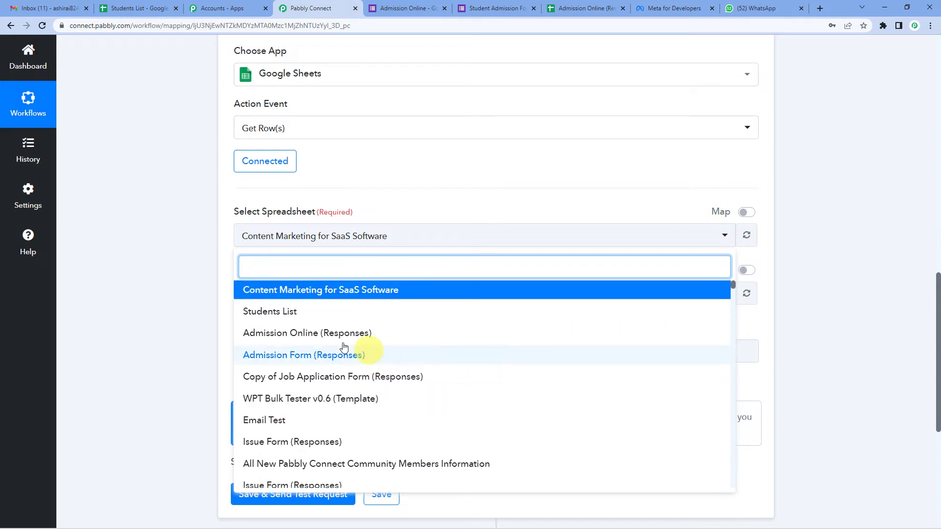
left_click(287, 321)
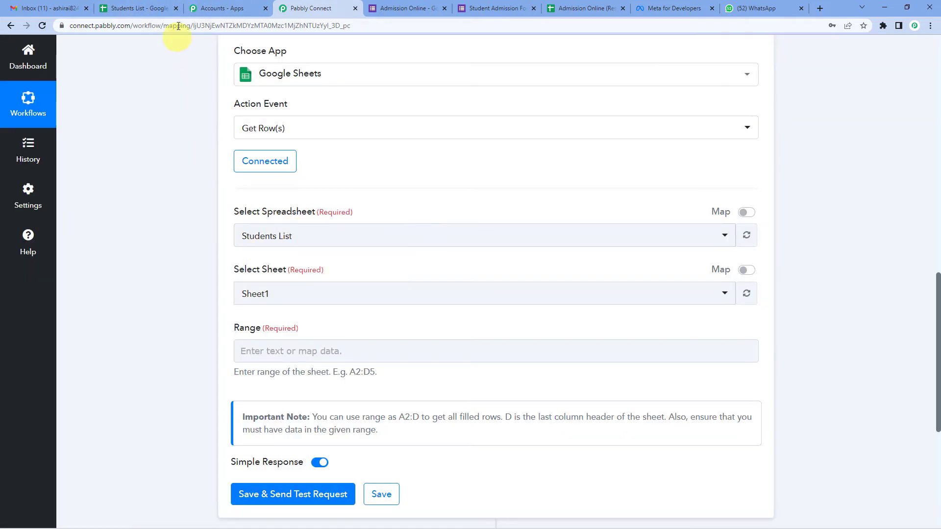
left_click(148, 8)
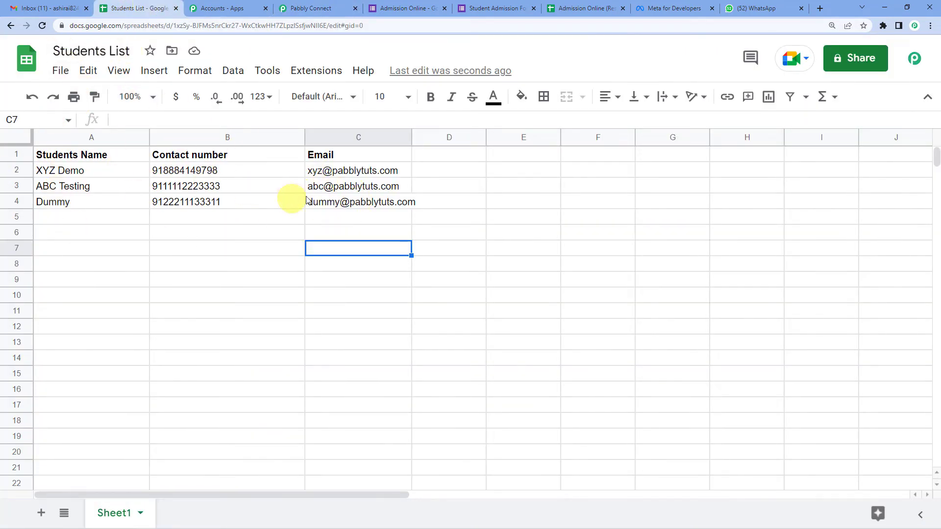
left_click(333, 8)
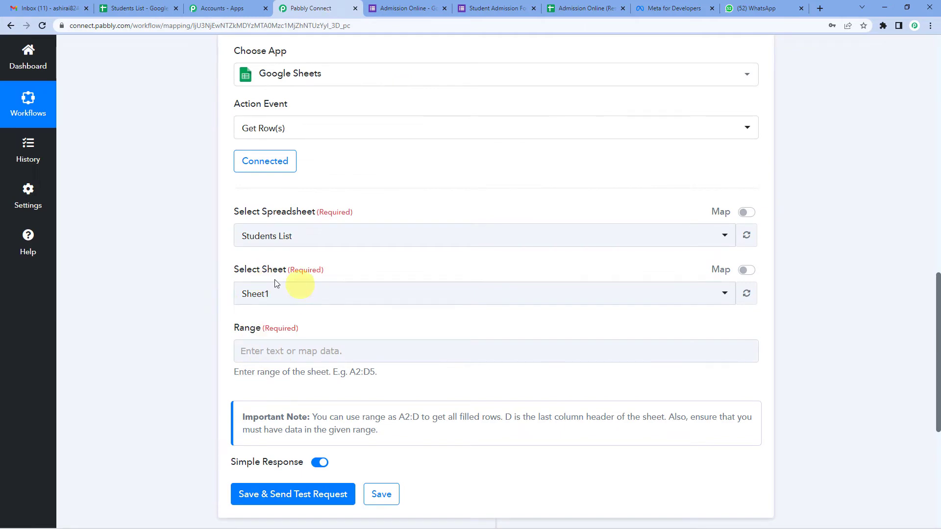
Examine the example range format and locate the first and last filled student cells in the Students List spreadsheet
scroll(286, 270, "down", 1)
left_click(274, 301)
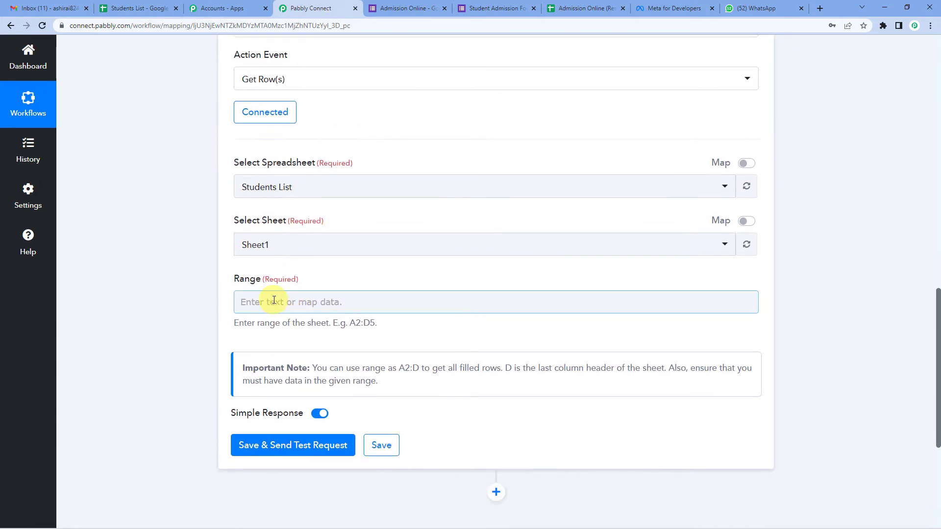
left_click(330, 335)
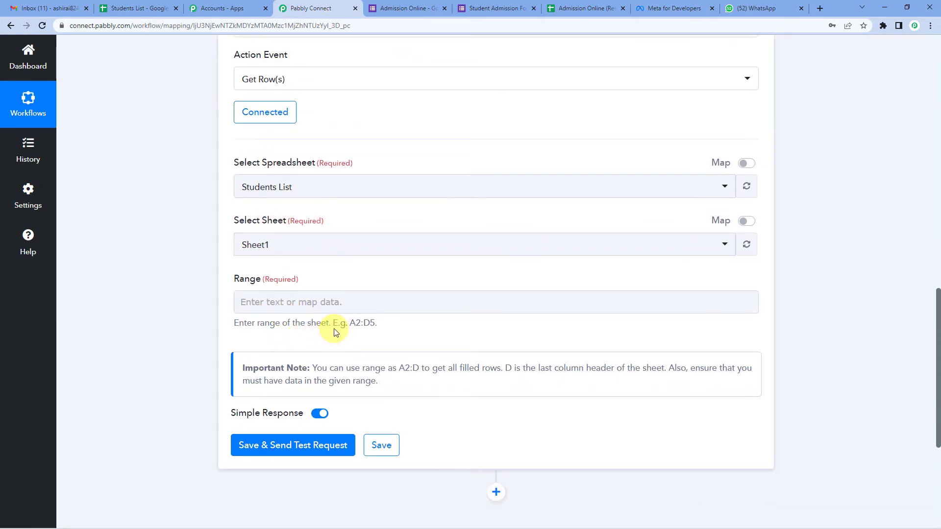
left_click_drag(333, 323, 368, 323)
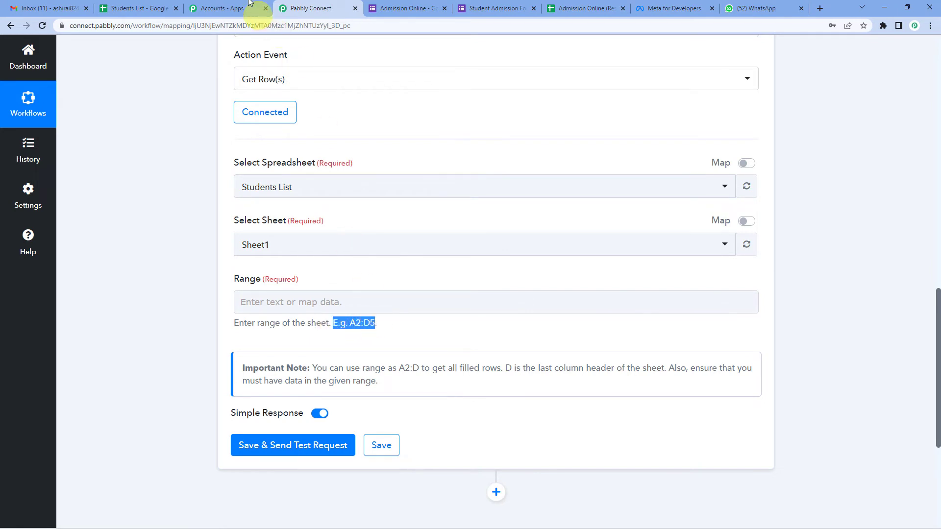
left_click(135, 9)
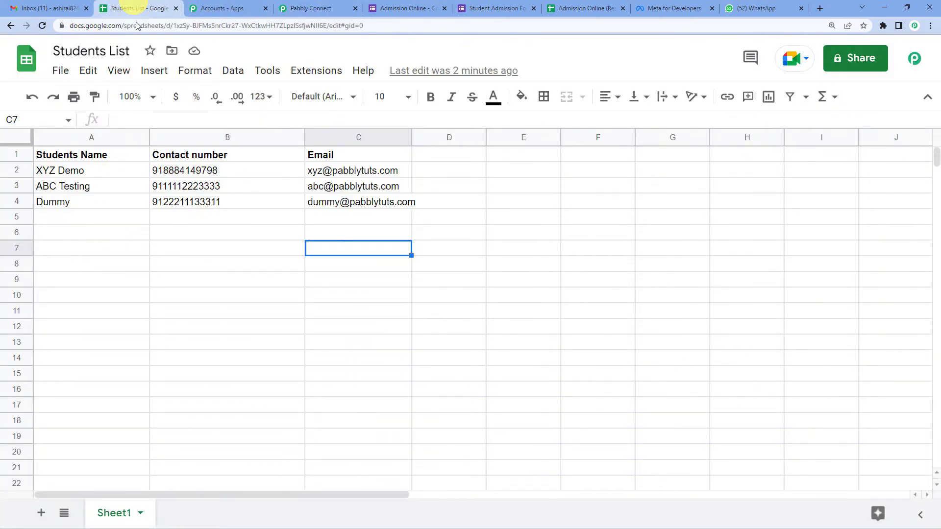
left_click(51, 173)
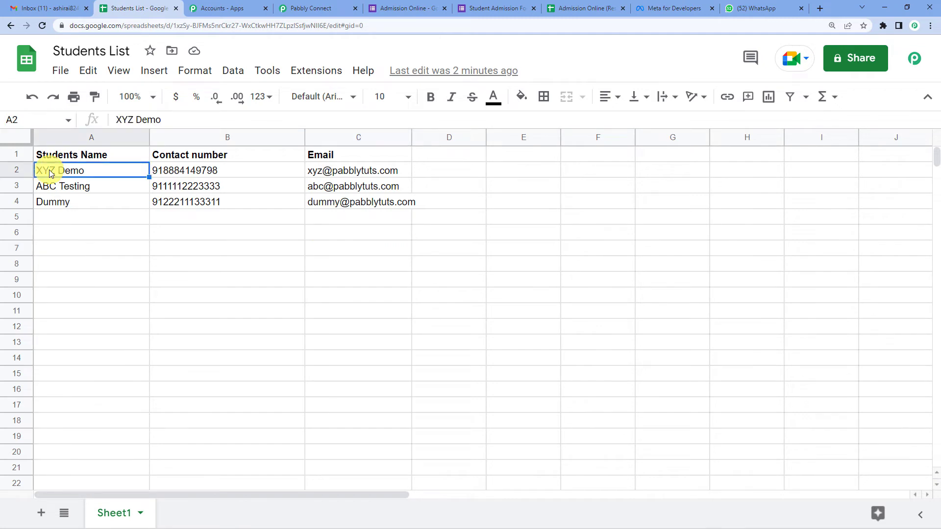
left_click(322, 209)
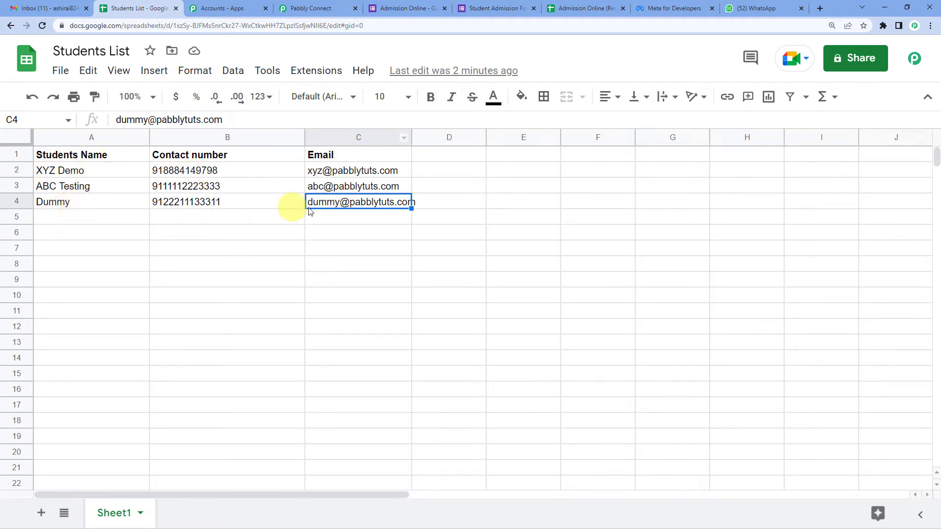
left_click(66, 174)
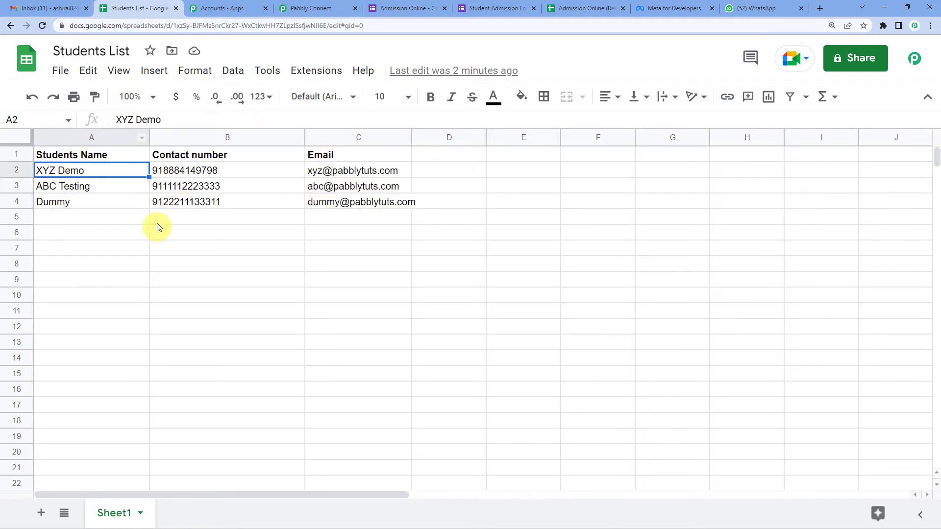
left_click(345, 209)
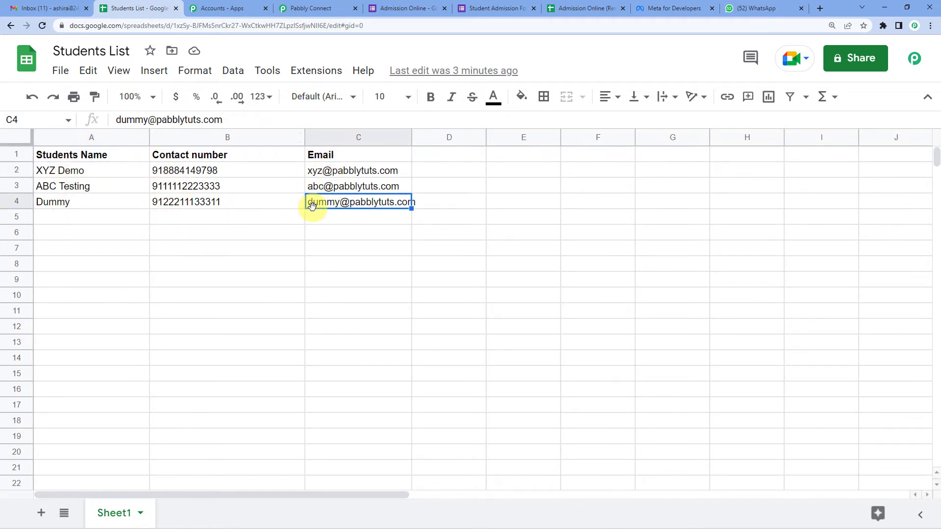
Return to Pabbly Connect and set the range of rows to fetch to A2:C4
left_click(314, 8)
left_click(269, 299)
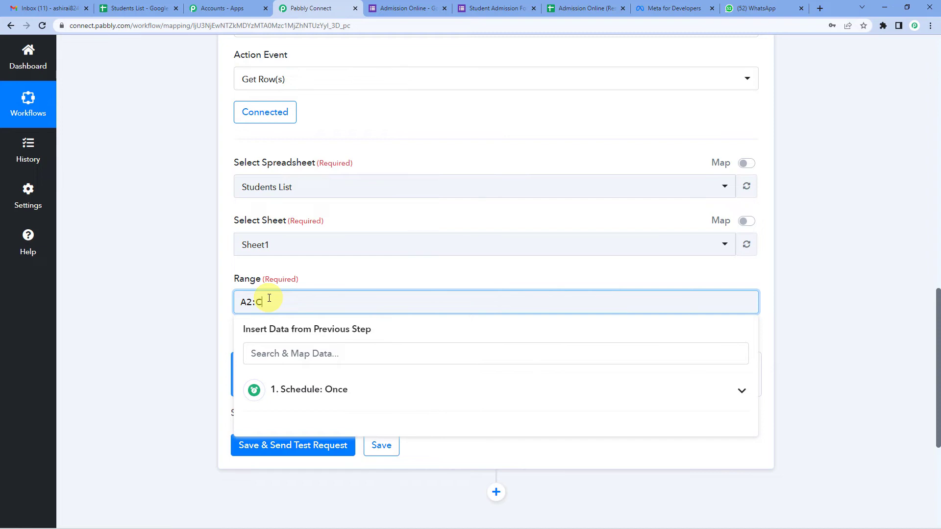
left_click(319, 260)
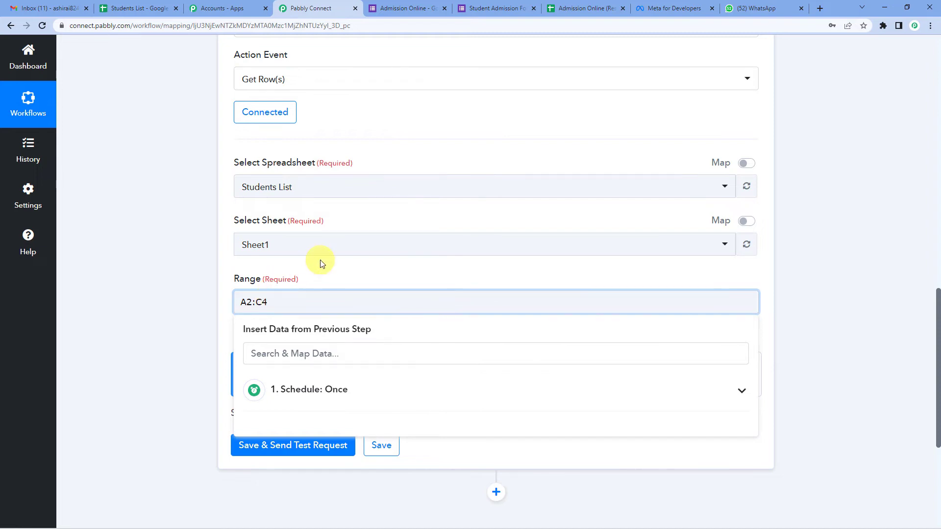
Turn off Simple Response for the Get Row(s) action, then save it and send a test request
scroll(321, 264, "down", 2)
scroll(321, 264, "down", 1)
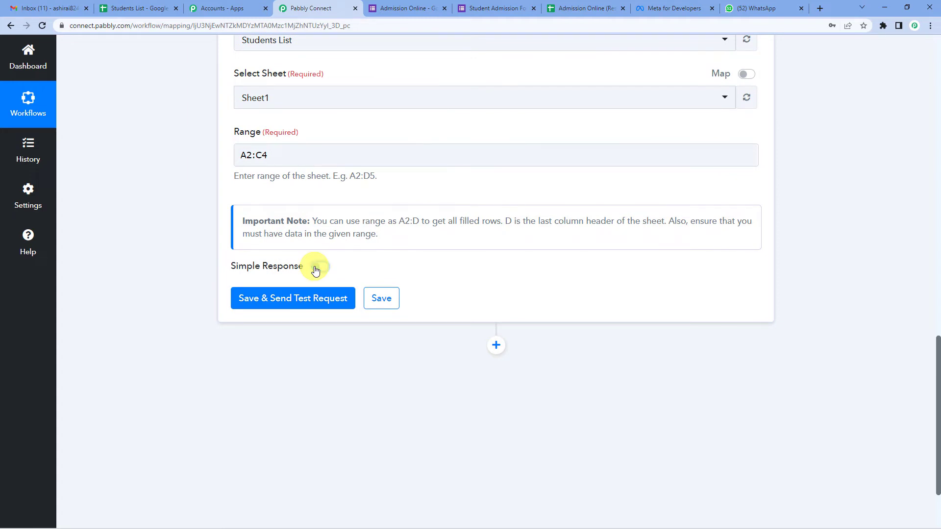
left_click(293, 298)
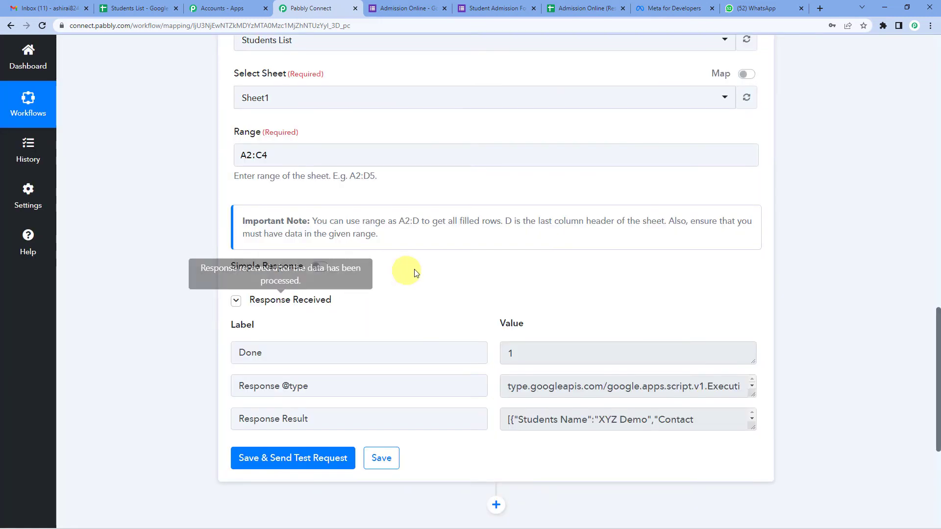
Enlarge the Response Result value and read through the student names, contact numbers and emails it holds
scroll(416, 273, "down", 2)
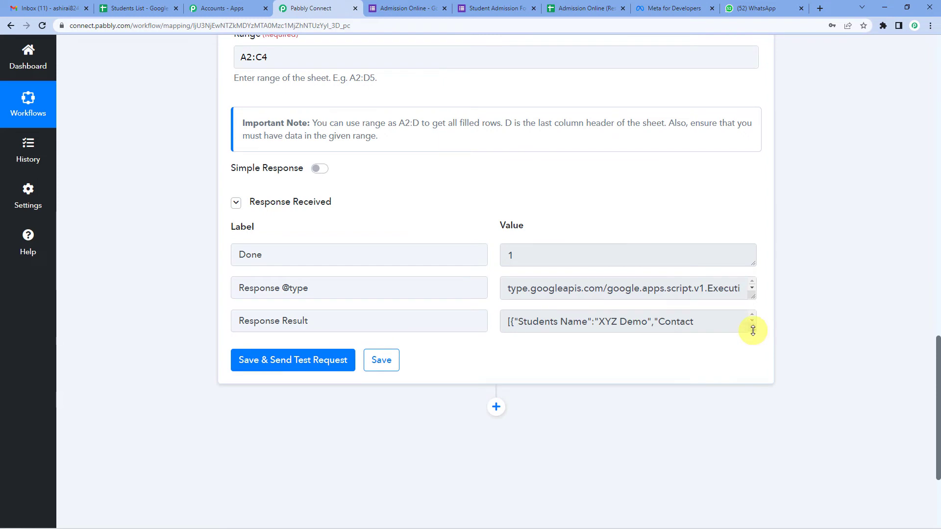
left_click_drag(753, 331, 753, 443)
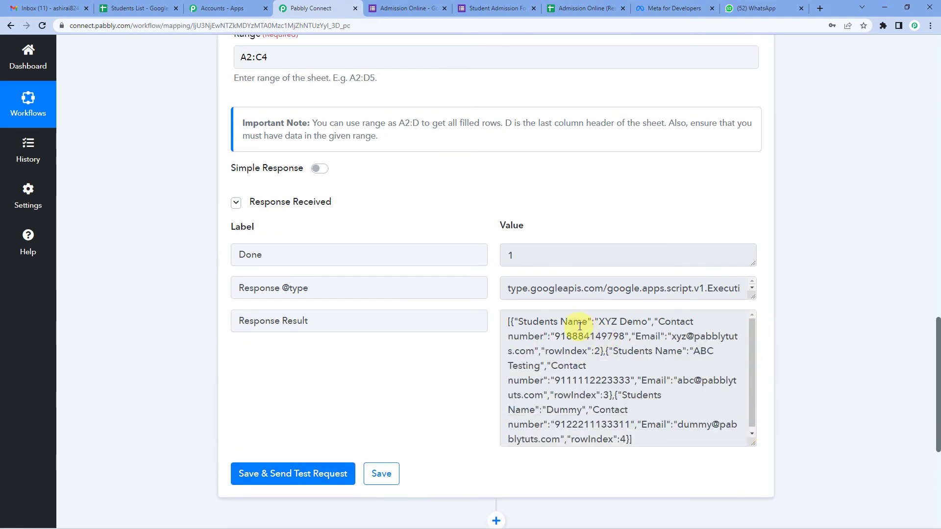
left_click(700, 349)
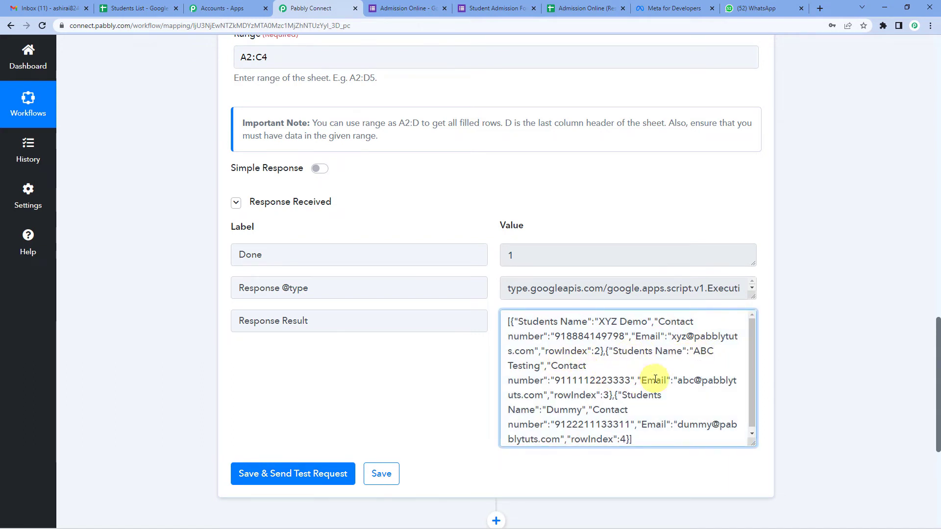
scroll(593, 380, "down", 1)
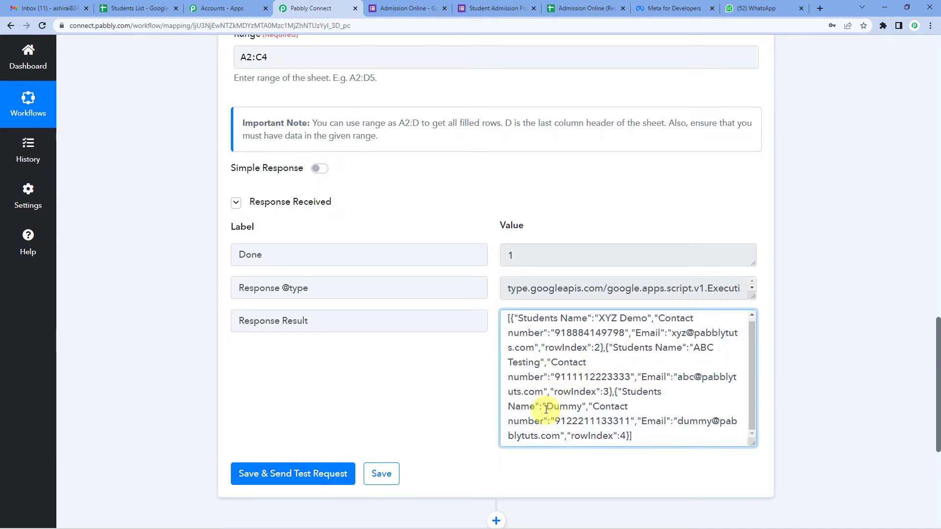
left_click_drag(552, 406, 607, 407)
double_click(609, 406)
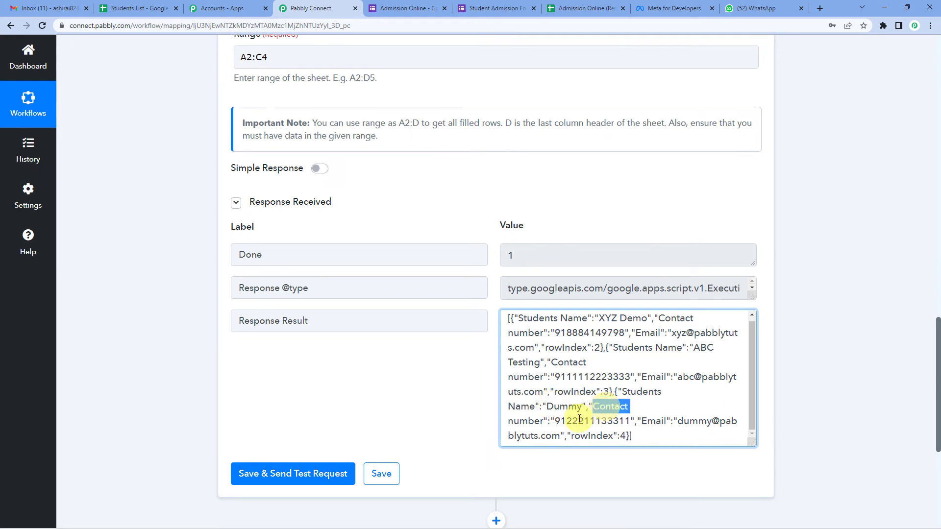
left_click(576, 420)
Add a new action step to the workflow below the Google Sheets Get Row(s) step
scroll(626, 269, "down", 2)
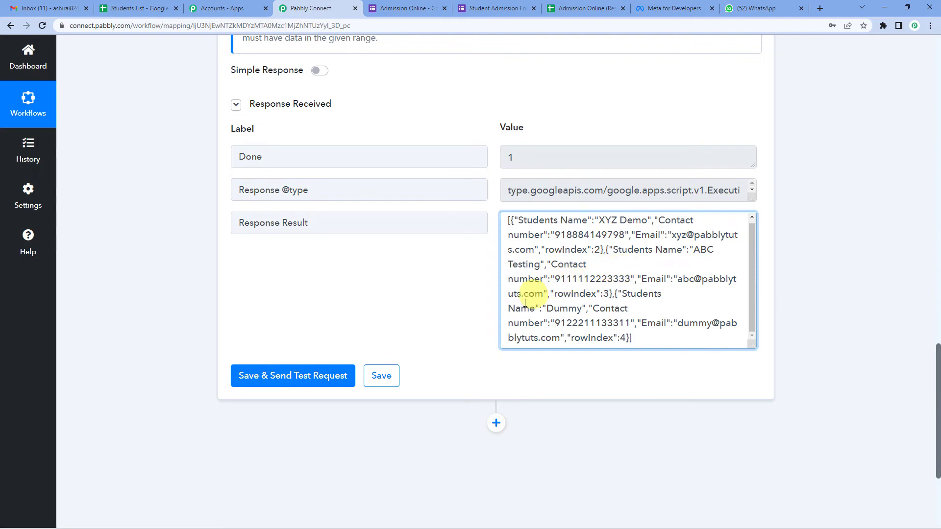
scroll(509, 368, "down", 1)
left_click(495, 375)
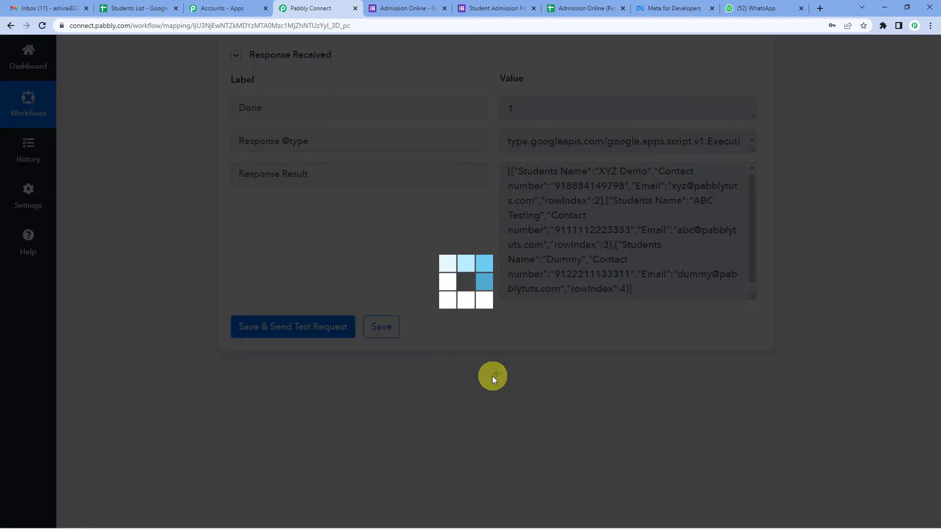
scroll(352, 382, "down", 3)
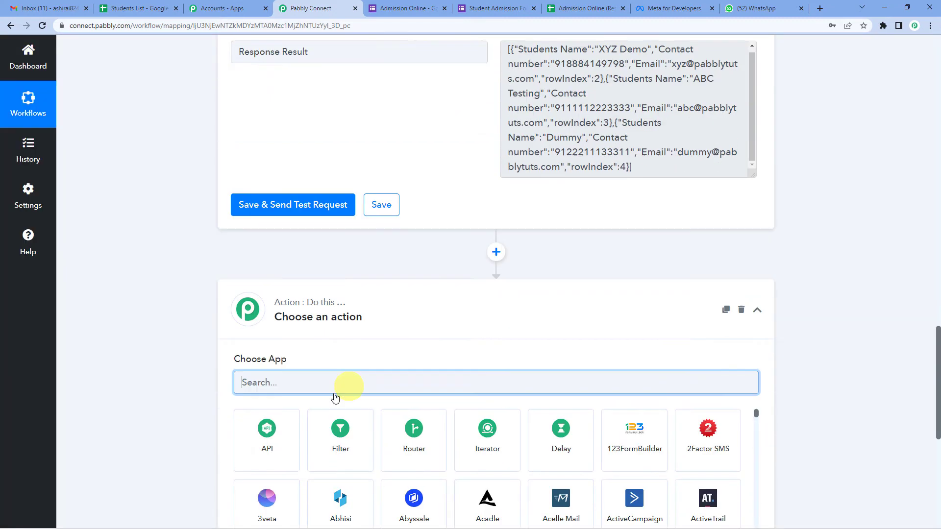
Choose Iterator by Pabbly as the action app and set its array to 2. Response Result []
type("ITERA")
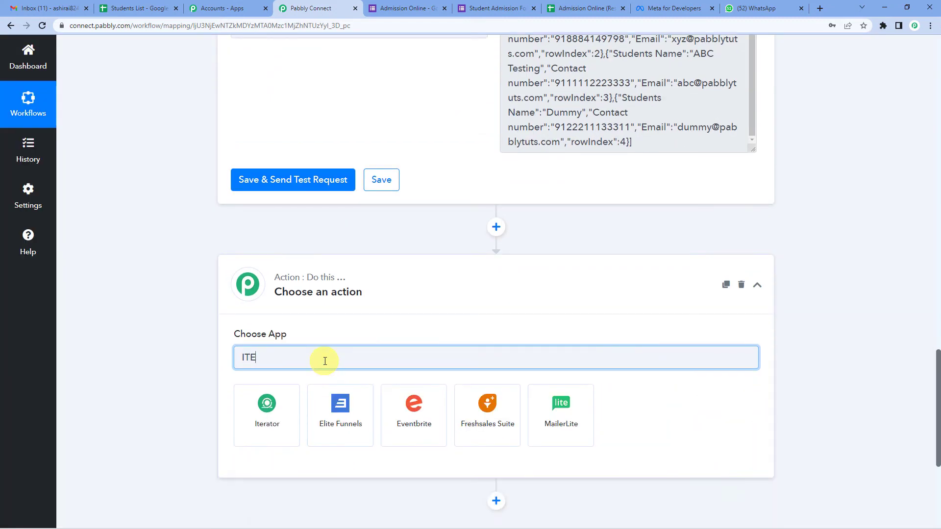
left_click(282, 406)
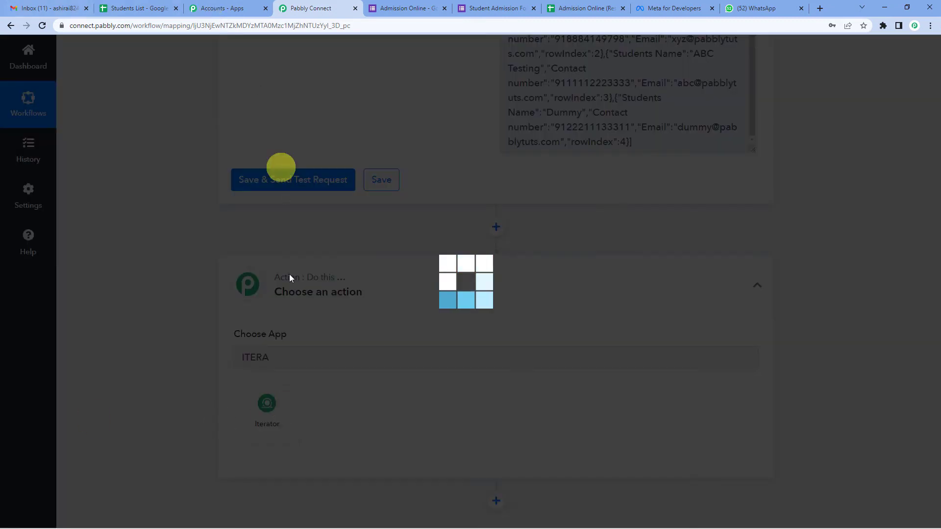
scroll(378, 314, "down", 3)
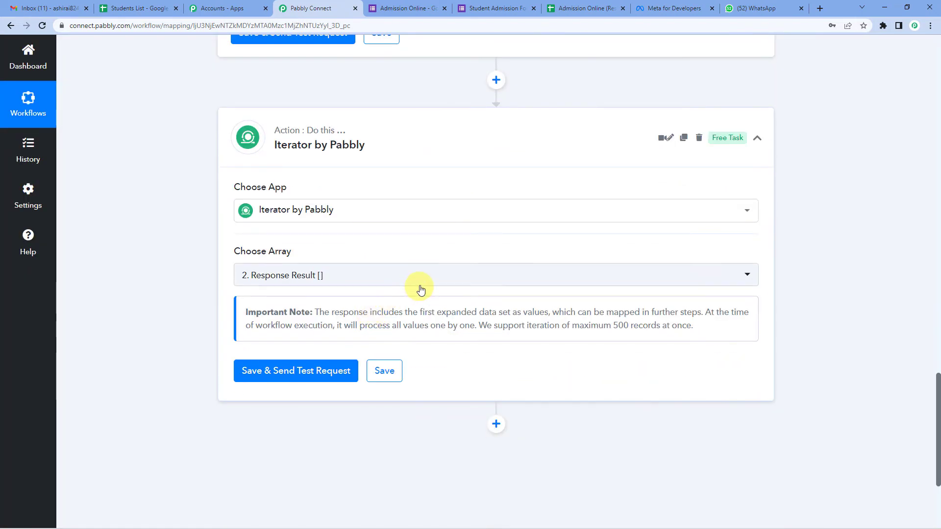
left_click(407, 277)
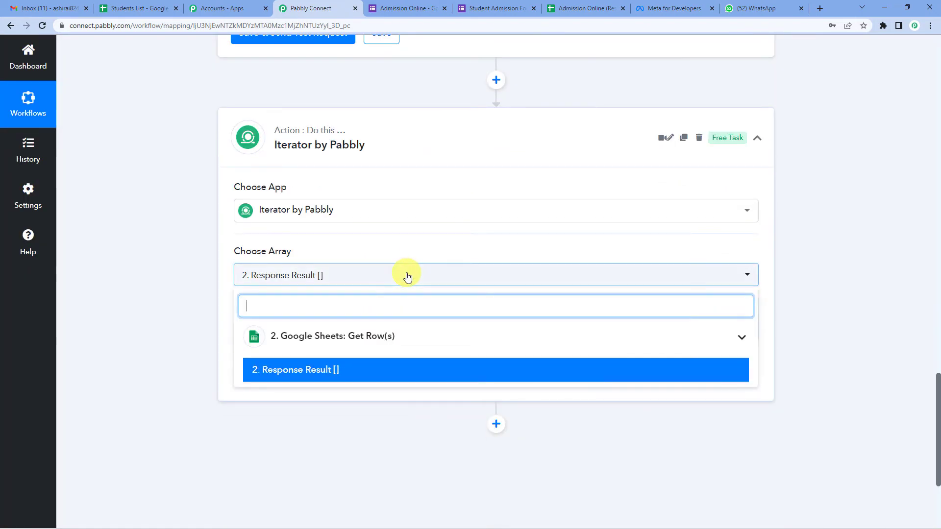
left_click(293, 374)
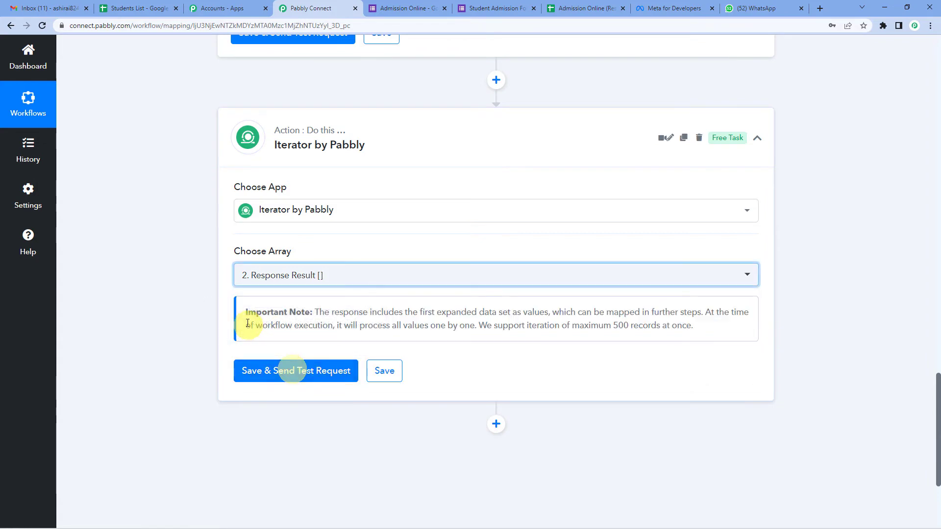
Review the Get Row(s) Response Result that feeds the Iterator, then save the Iterator step and send a test request
scroll(237, 185, "up", 4)
scroll(333, 151, "up", 2)
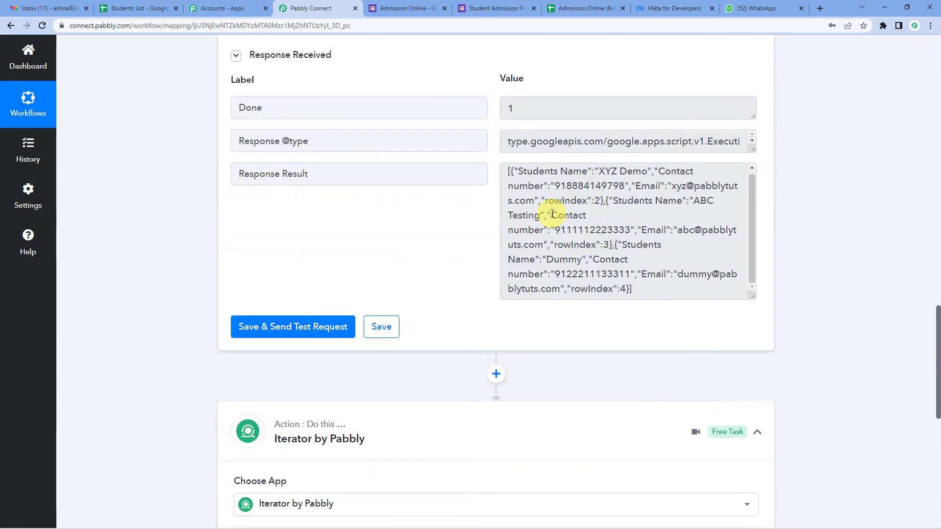
scroll(551, 237, "down", 1)
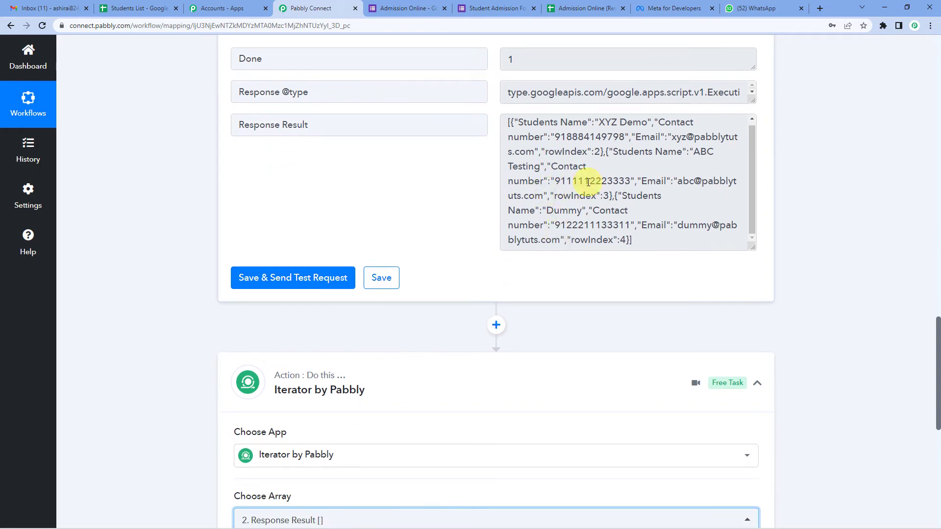
scroll(536, 218, "down", 6)
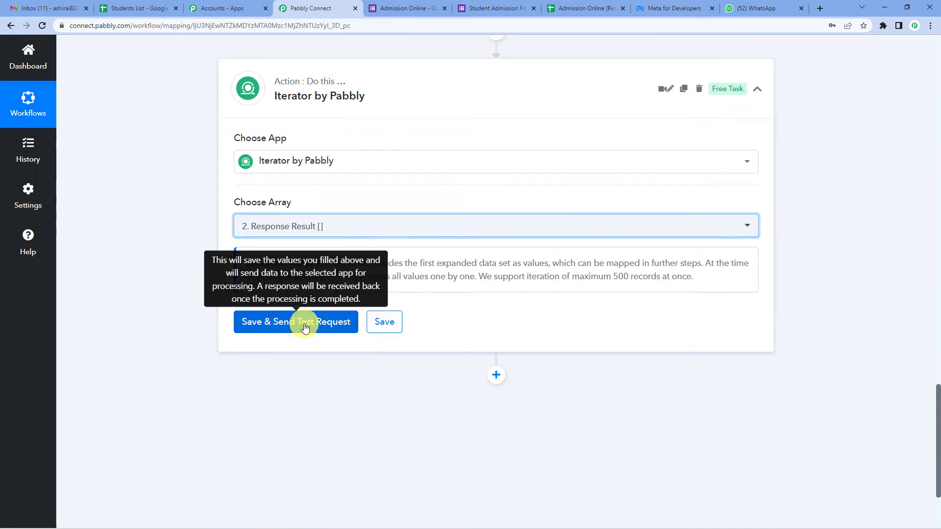
left_click(304, 328)
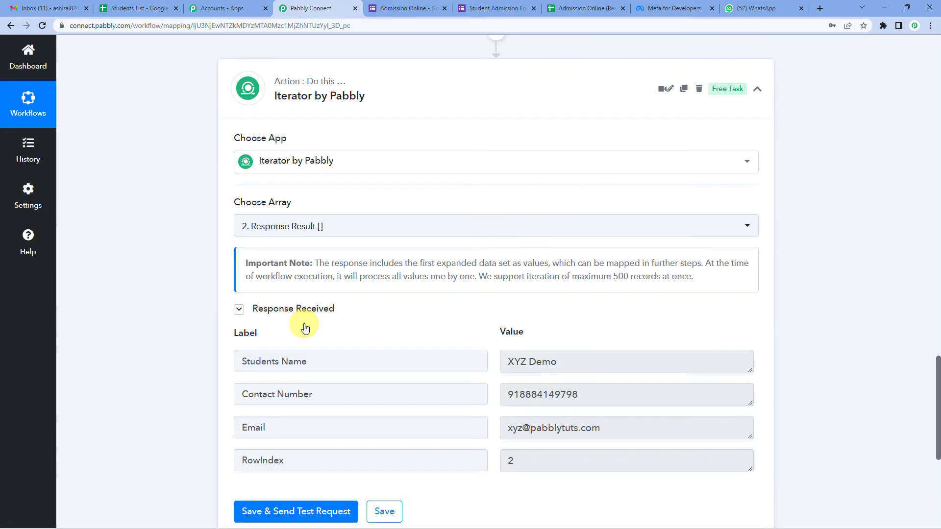
Compare the Iterator's returned student name, contact number and email with the first record in the Get Row(s) Response Result
scroll(539, 304, "down", 1)
scroll(587, 296, "up", 4)
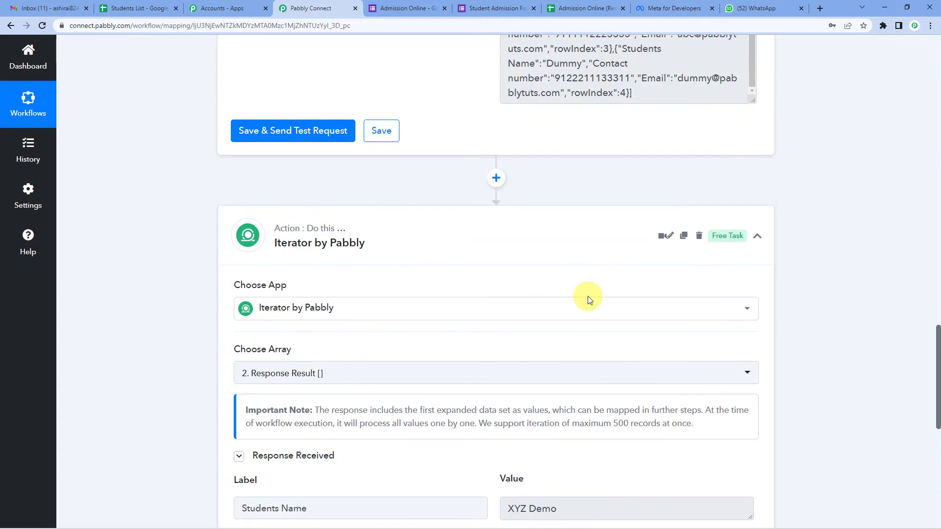
scroll(587, 296, "down", 3)
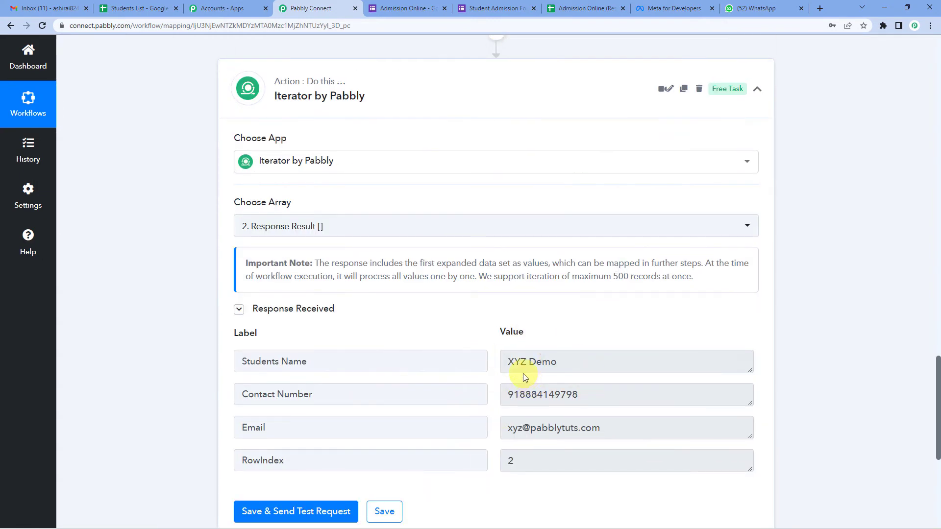
scroll(563, 204, "down", 3)
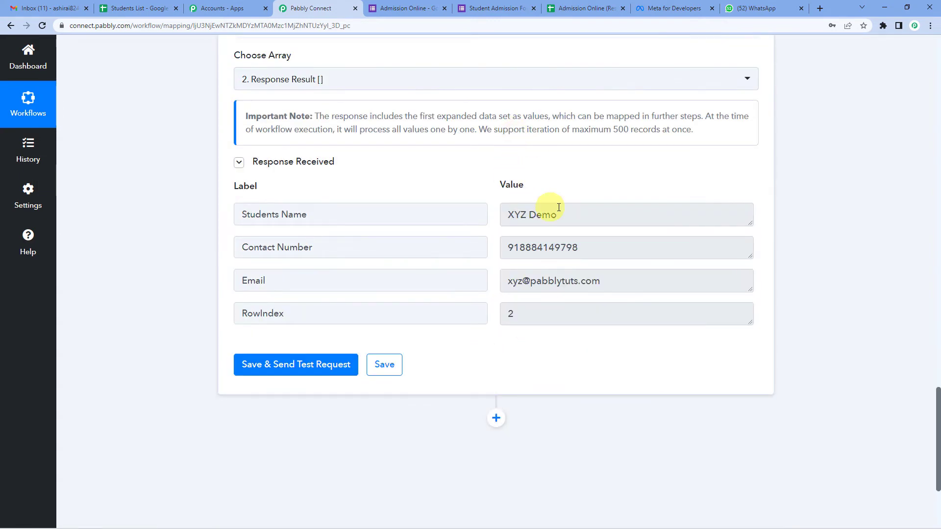
scroll(563, 198, "up", 2)
scroll(554, 279, "up", 7)
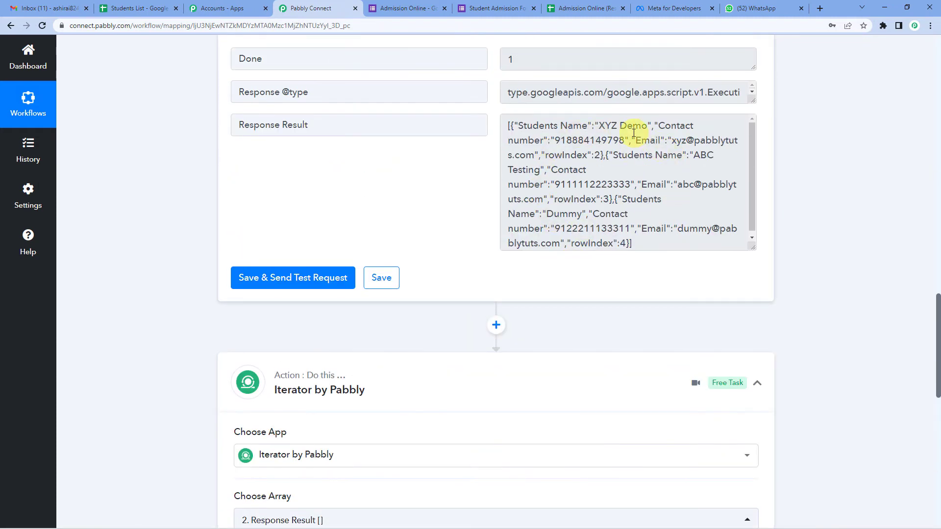
scroll(524, 197, "down", 7)
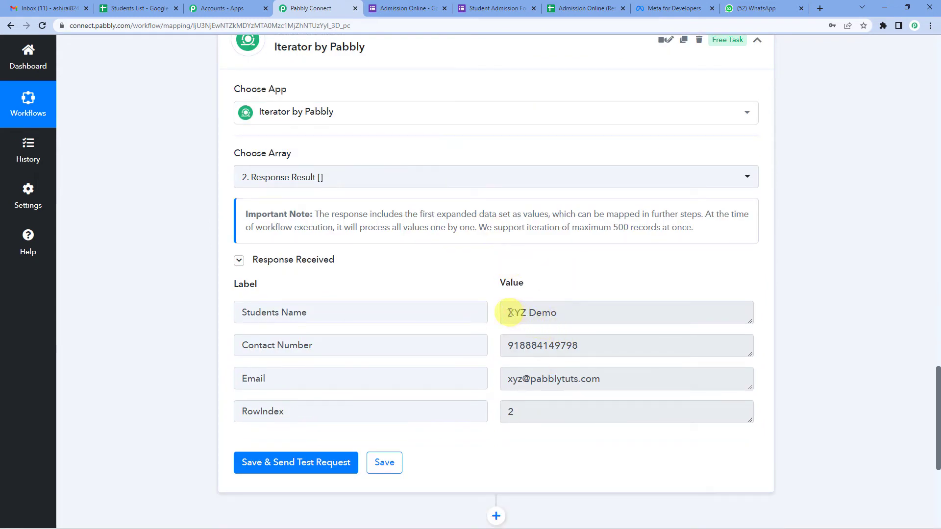
left_click_drag(510, 312, 563, 329)
left_click_drag(512, 346, 532, 369)
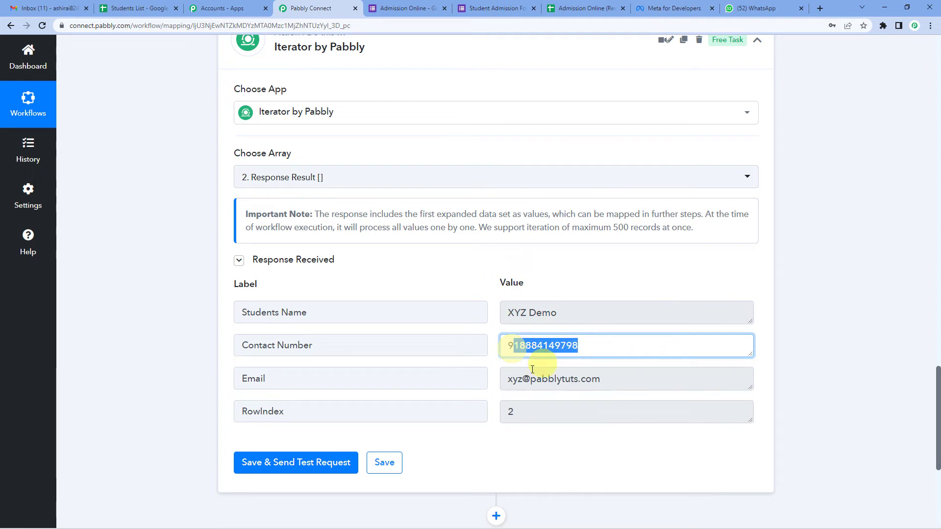
Switch between the Students List sheet and Pabbly Connect to check the Iterator's values against the student in row 2
left_click(162, 8)
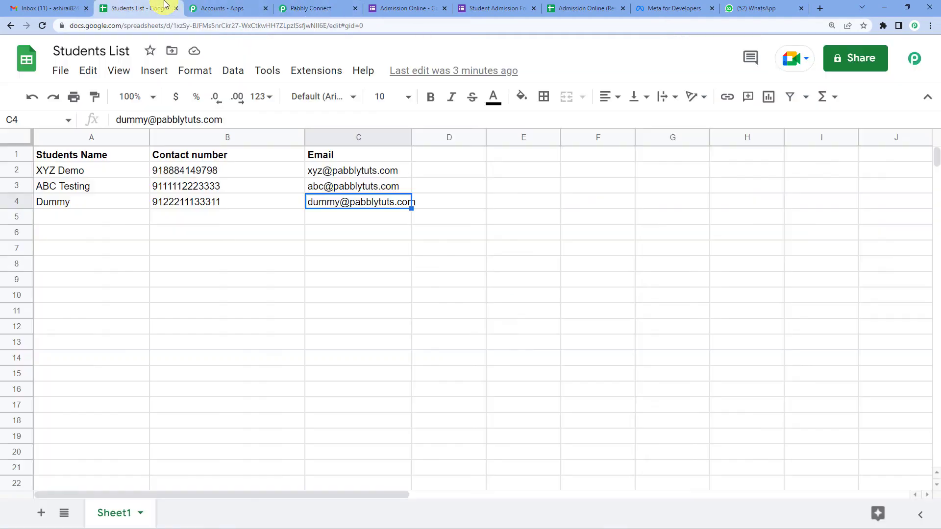
left_click(69, 172)
left_click(161, 170)
left_click(343, 170)
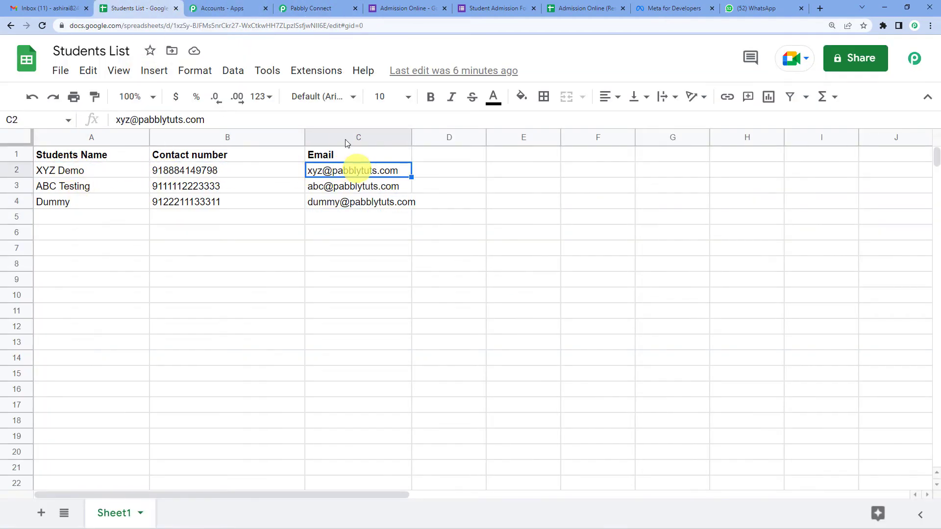
left_click(316, 7)
scroll(528, 289, "down", 2)
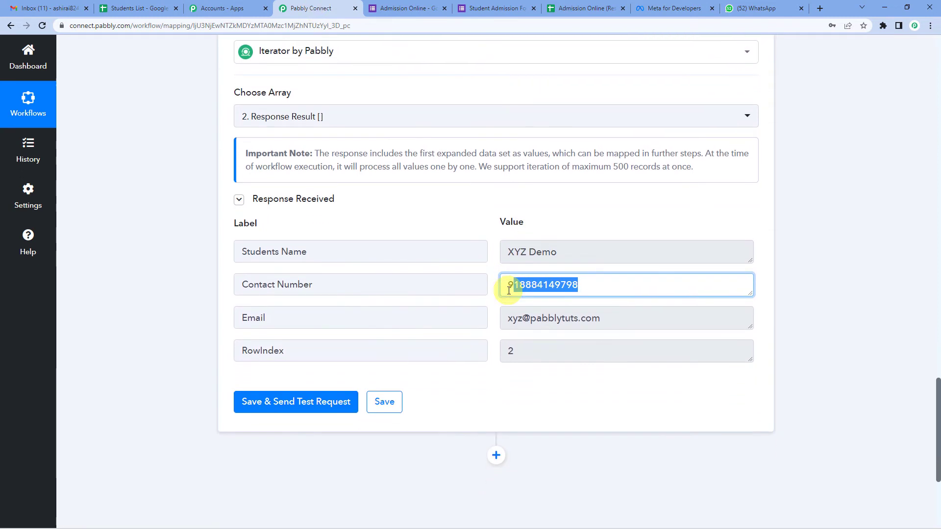
scroll(509, 290, "down", 1)
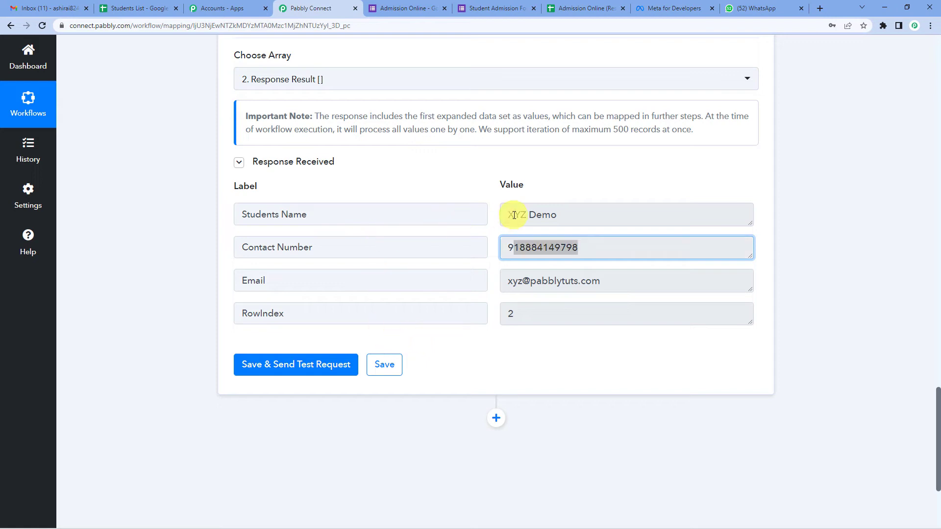
left_click_drag(514, 215, 556, 217)
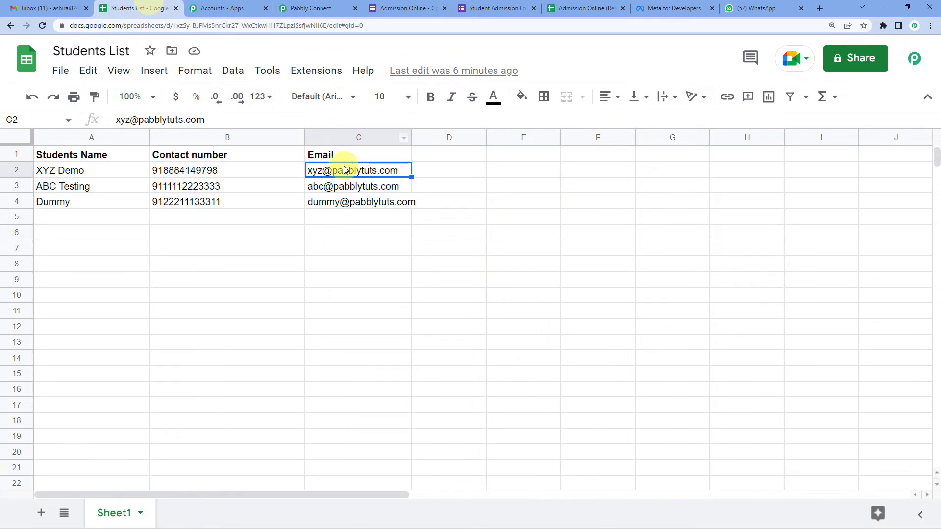
left_click(306, 8)
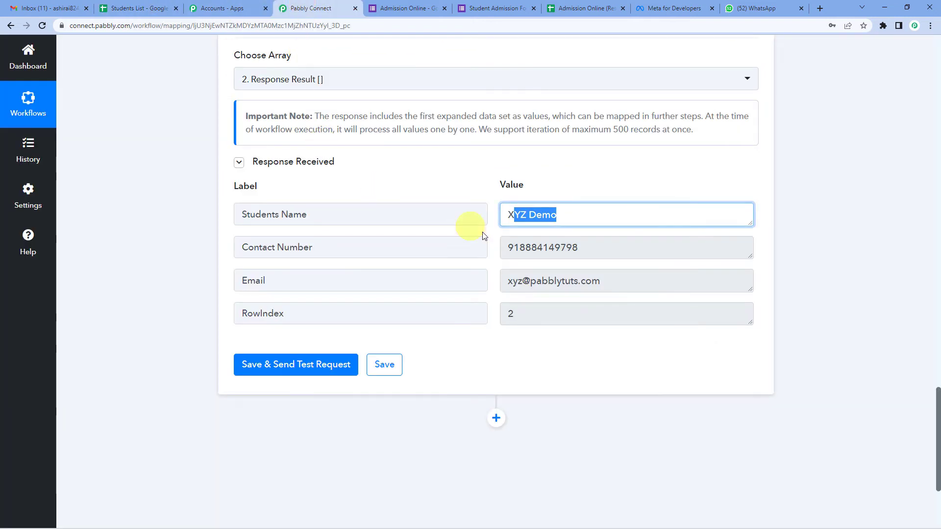
Switch to the Students List sheet and examine the student names and contact numbers in rows 3 and 4
left_click(152, 8)
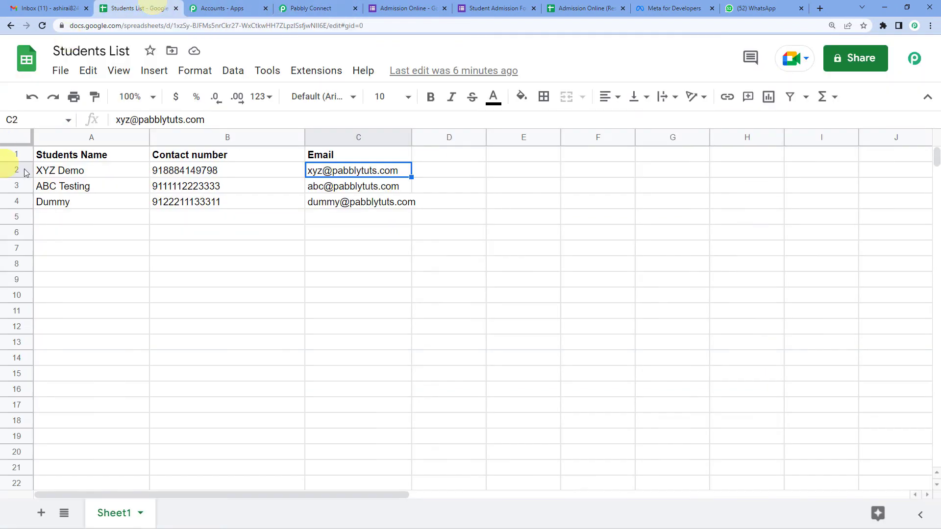
left_click(62, 186)
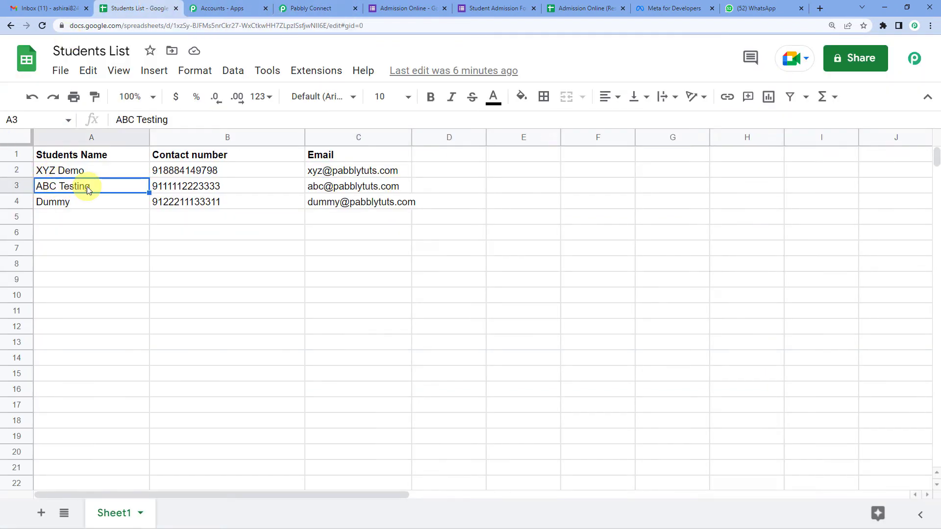
left_click(163, 192)
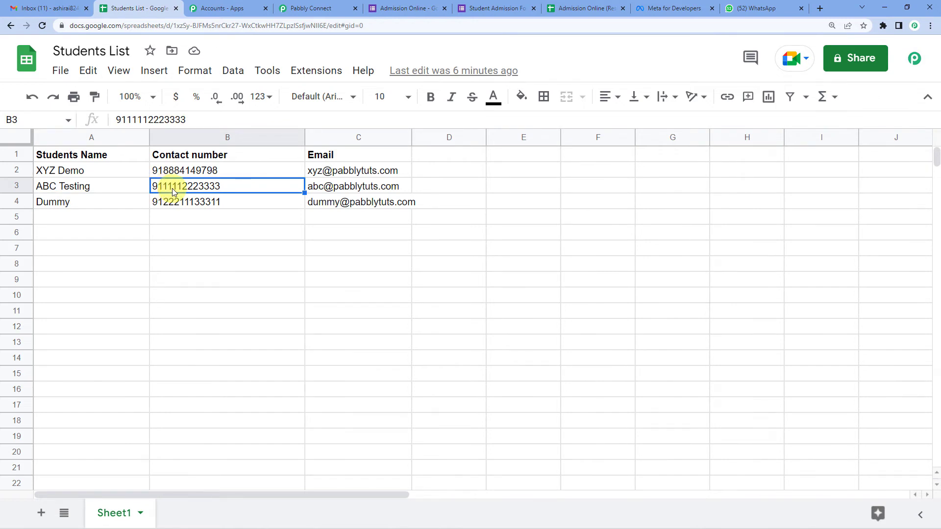
left_click(59, 204)
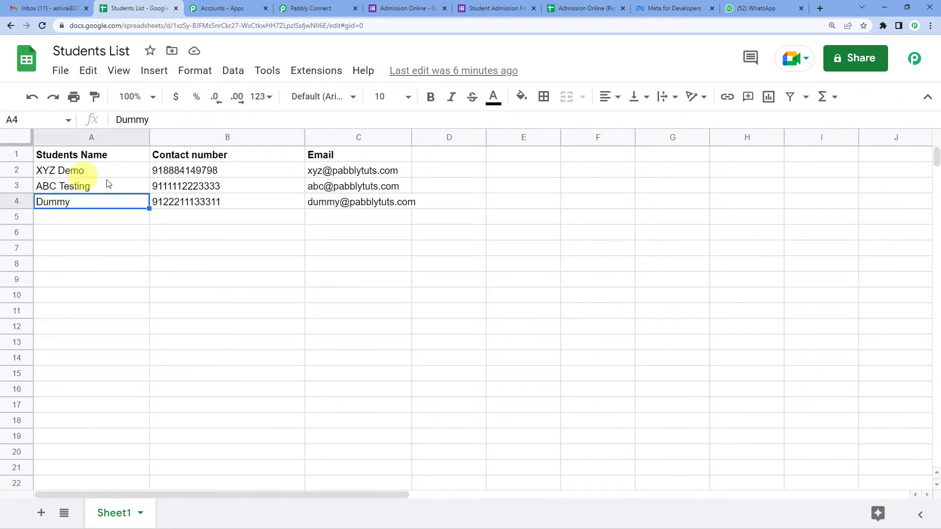
left_click(172, 205)
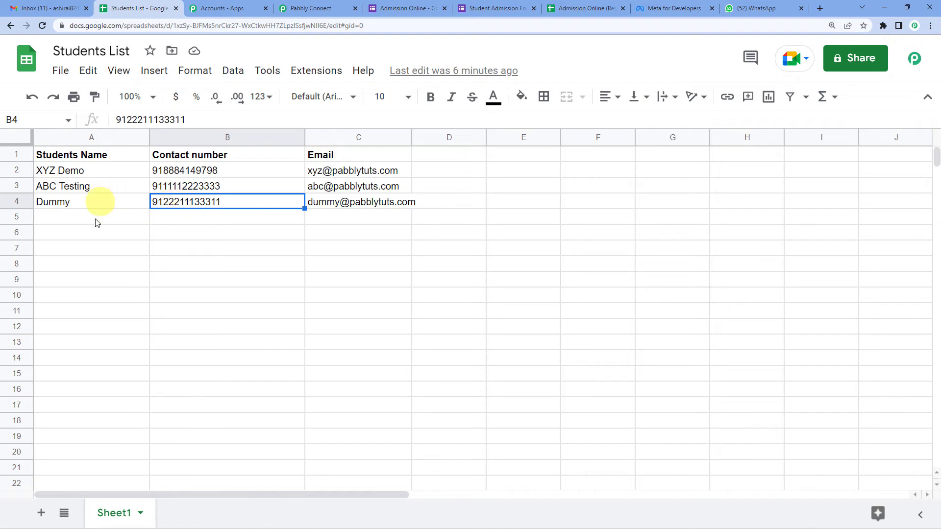
Return to Pabbly Connect and add an action step below the Iterator using the WhatsApp Cloud API app
left_click(303, 6)
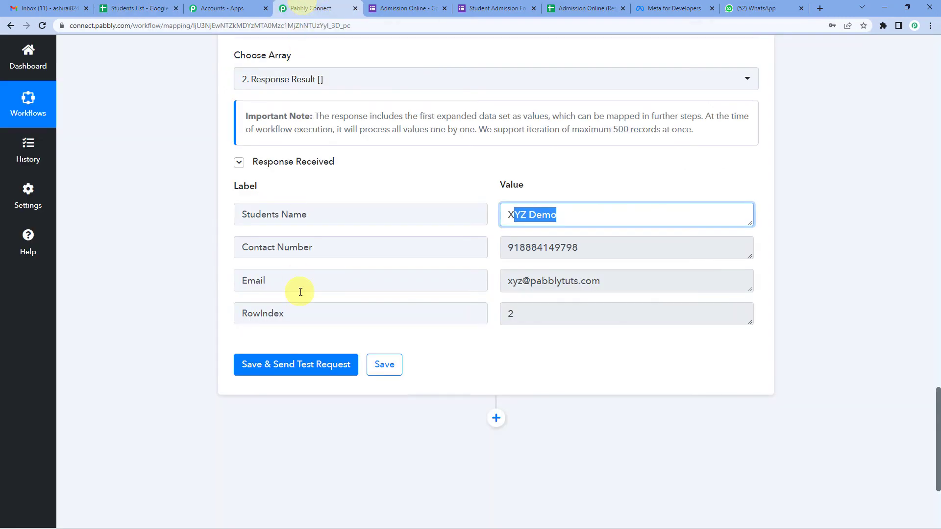
scroll(318, 279, "down", 2)
scroll(478, 291, "down", 1)
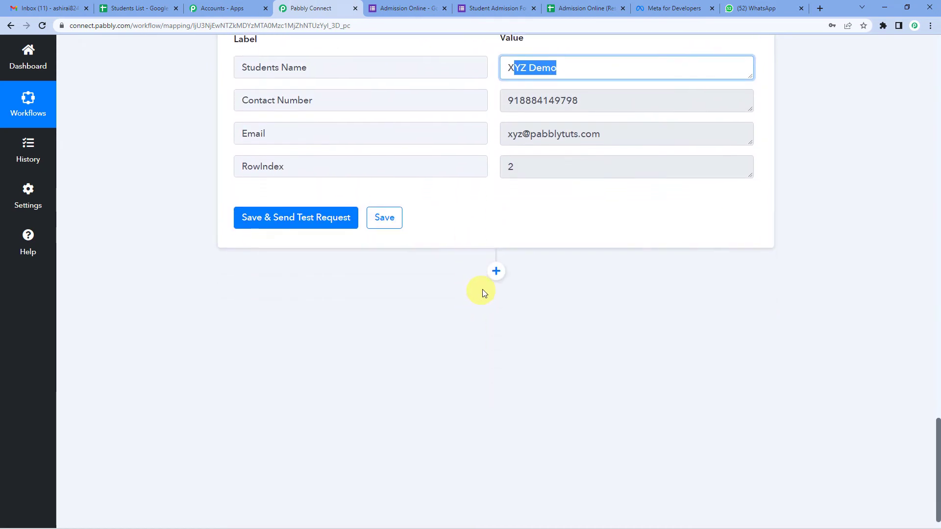
left_click(496, 271)
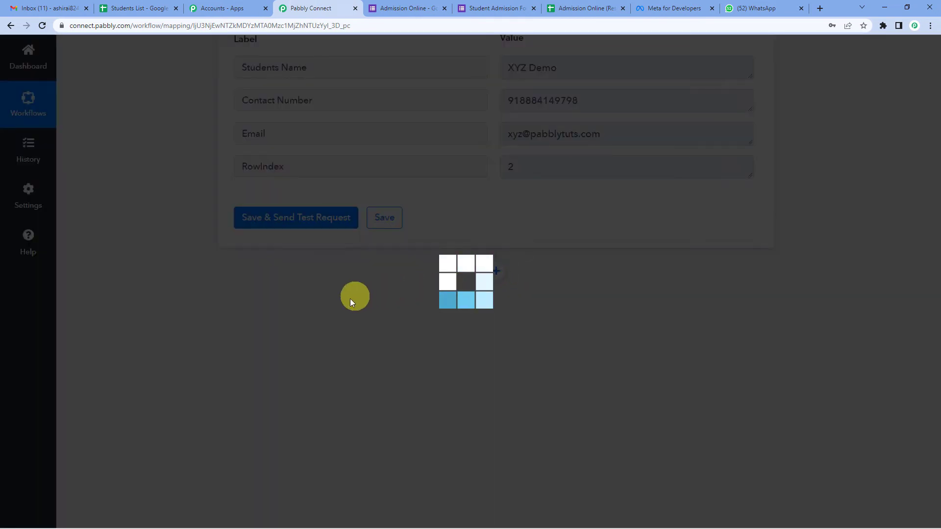
scroll(316, 348, "down", 1)
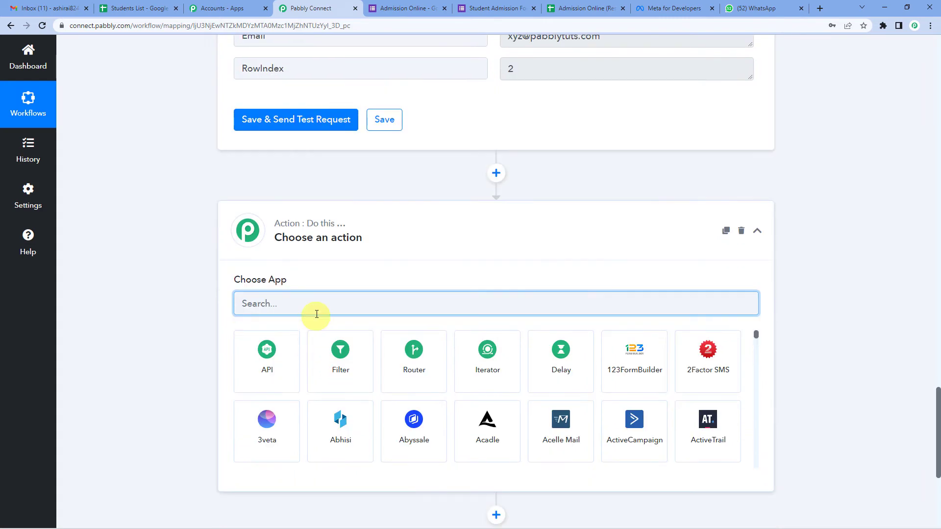
type("WHATS")
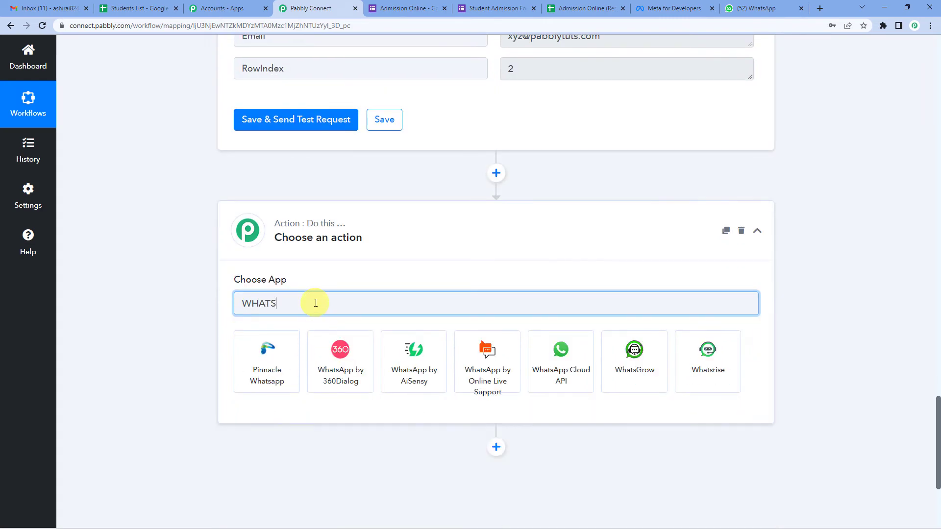
left_click(552, 361)
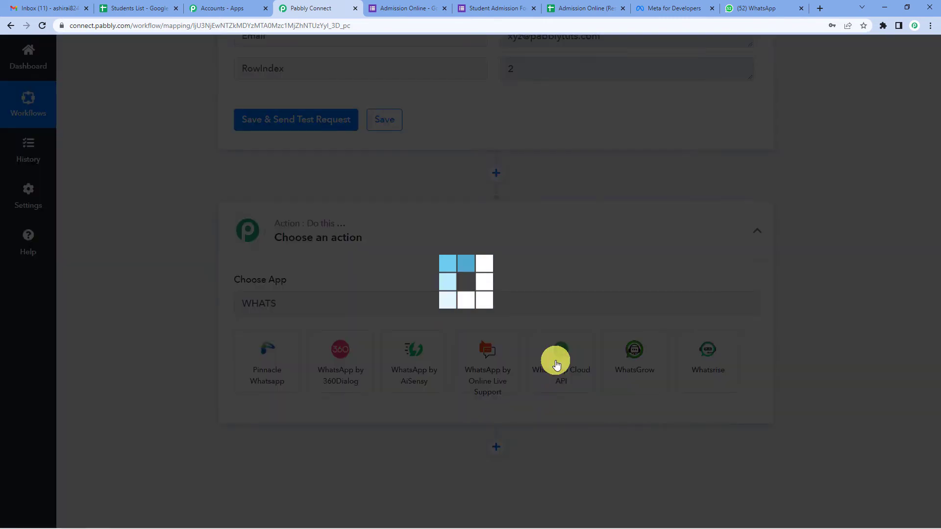
Set the WhatsApp Cloud API action event to Send Template Message and start connecting the account
scroll(416, 260, "down", 2)
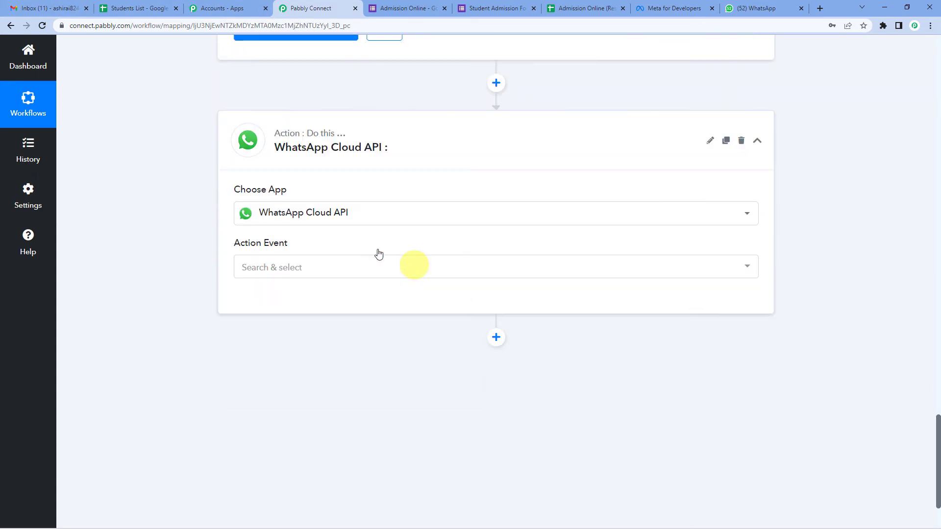
left_click(285, 258)
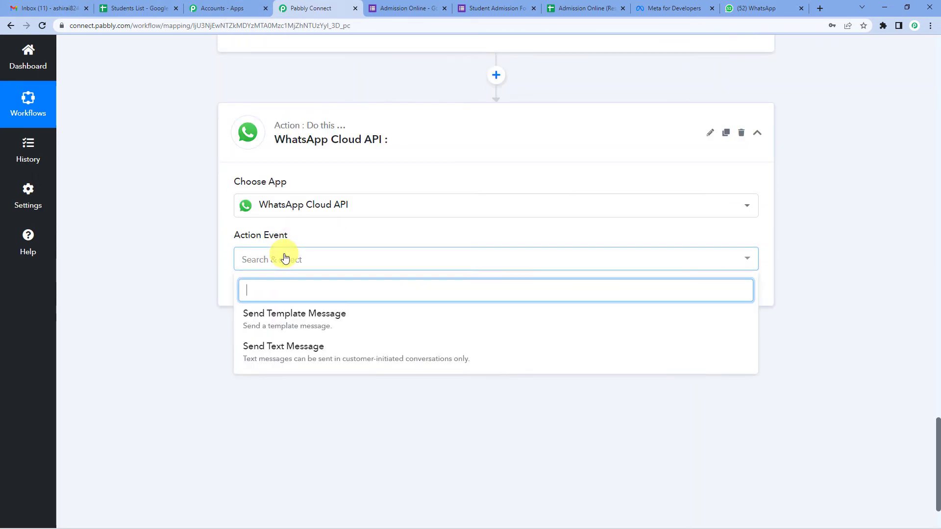
left_click(299, 319)
left_click(258, 294)
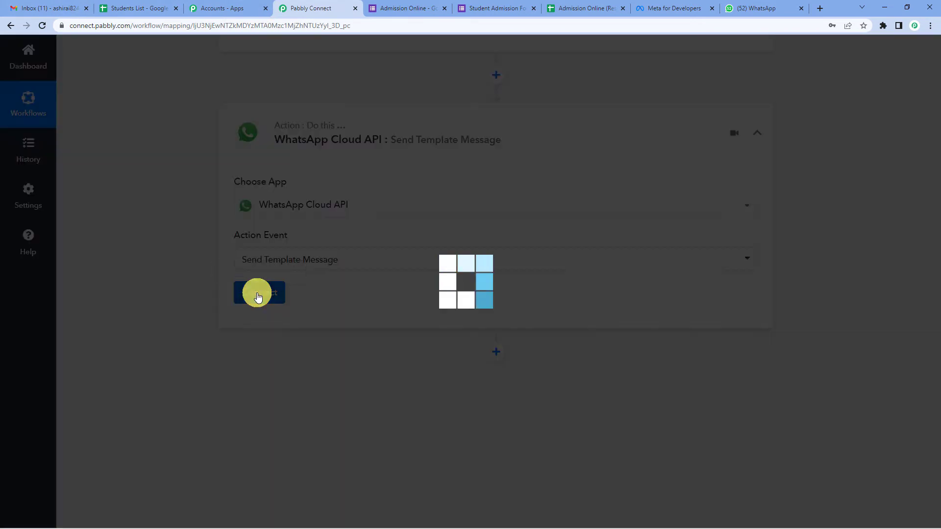
Choose to add a new WhatsApp Cloud API connection, and open the MyConnectMsg App's WhatsApp Getting Started page in Meta for Developers
left_click(435, 163)
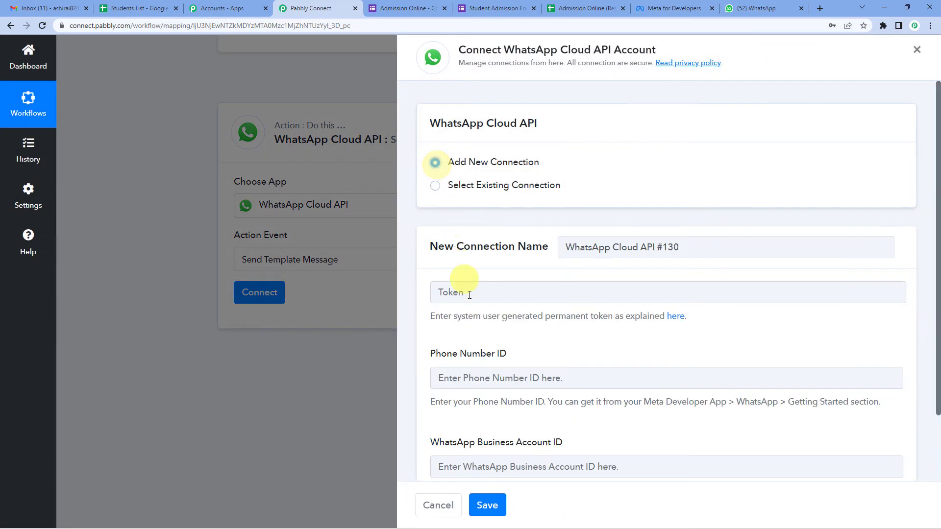
scroll(538, 256, "down", 2)
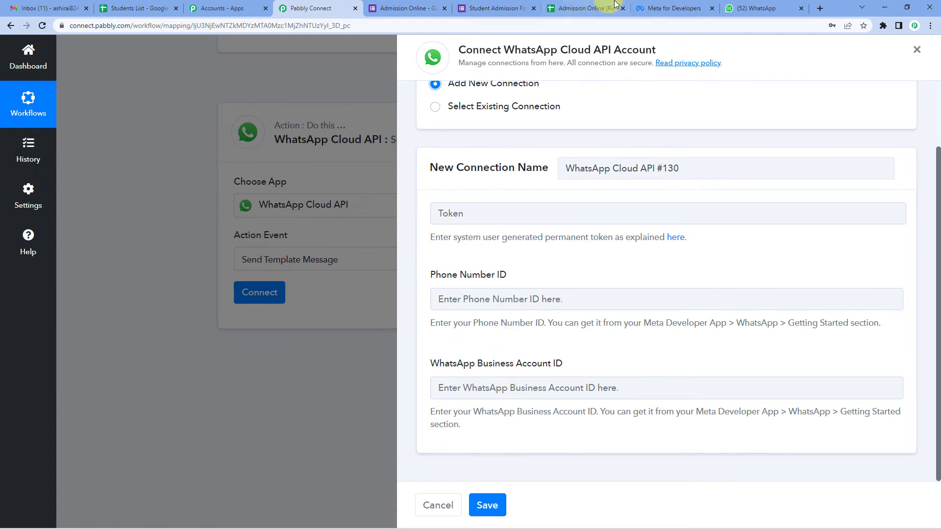
left_click(652, 6)
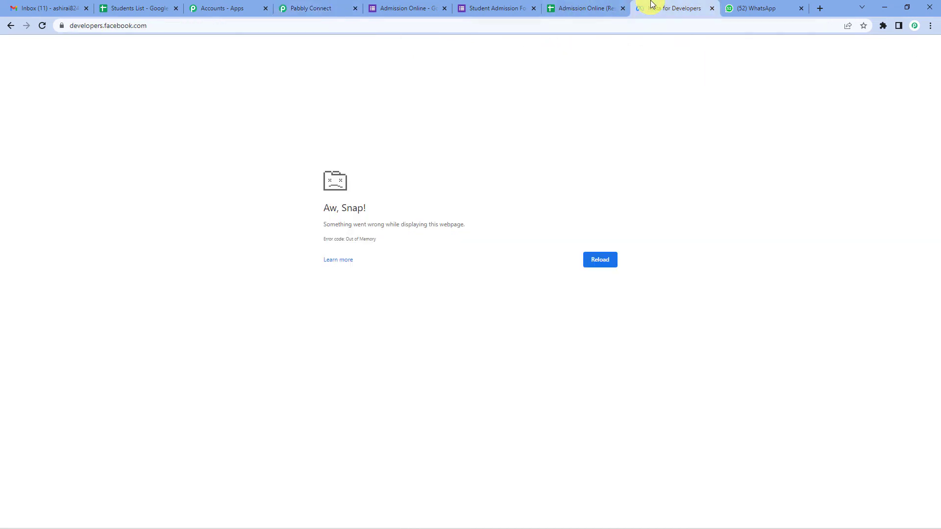
left_click(597, 261)
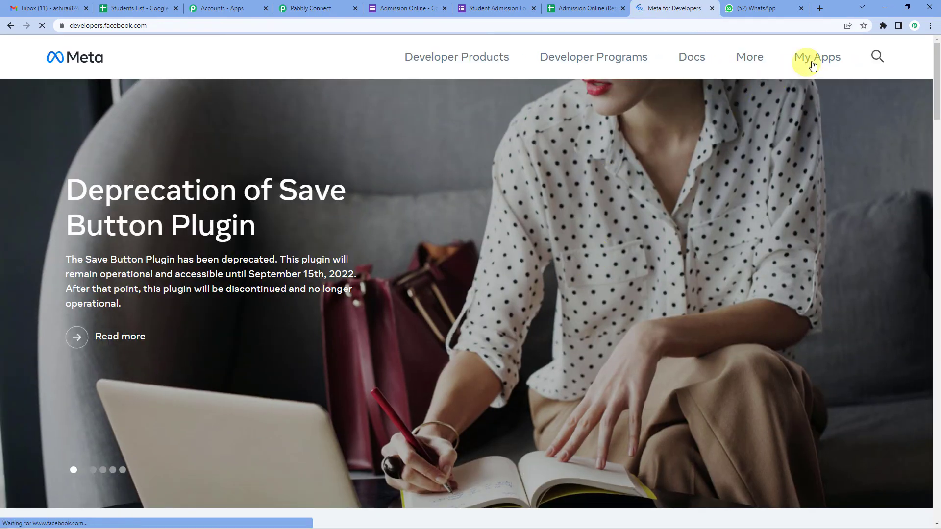
left_click(825, 58)
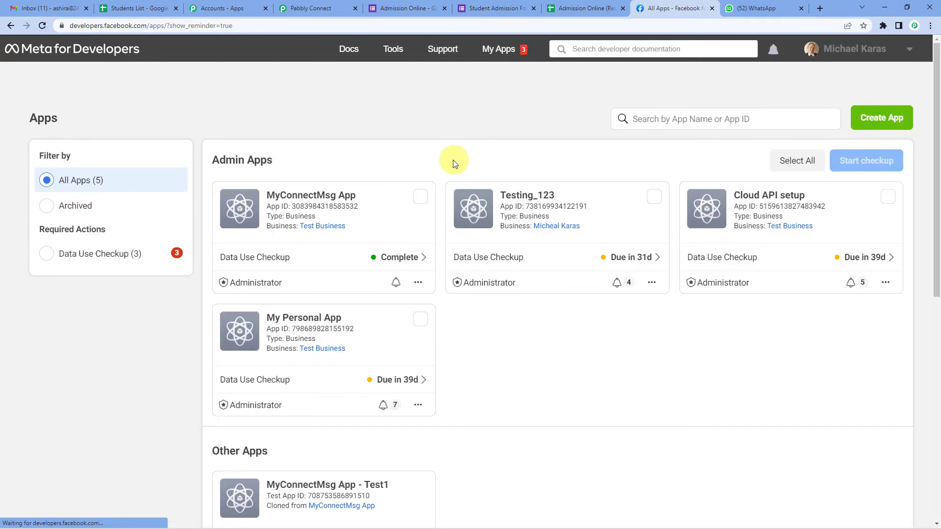
left_click(311, 196)
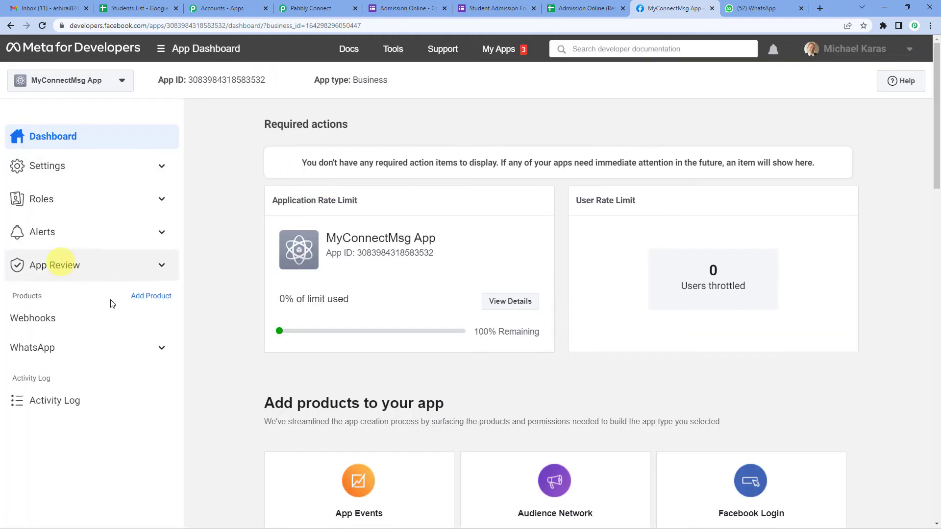
left_click(161, 348)
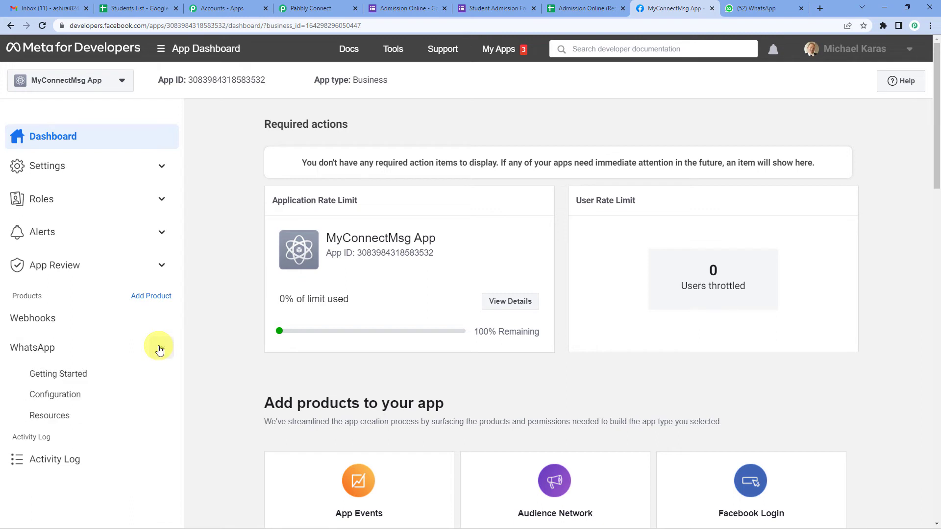
left_click(76, 375)
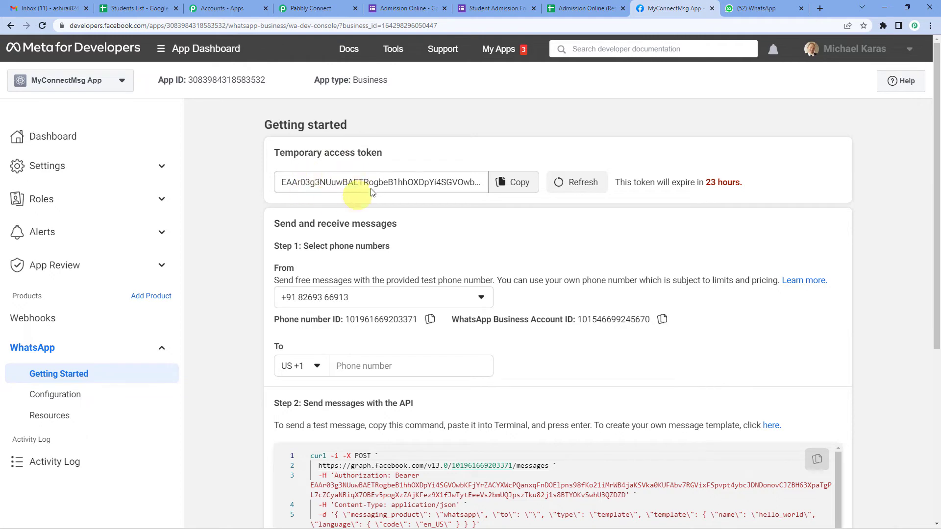
Copy the temporary access token from Meta for Developers into the Token field of the new connection in Pabbly Connect
left_click(516, 185)
left_click(323, 6)
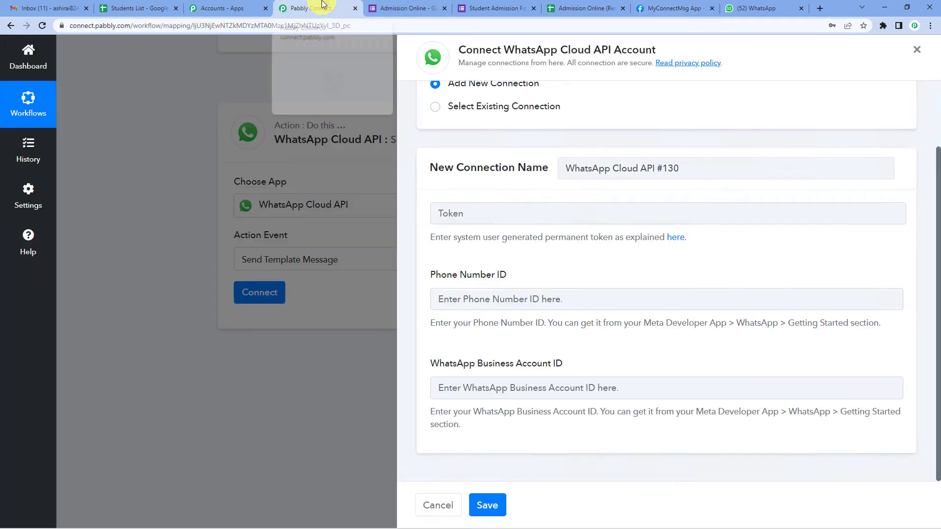
left_click(480, 215)
key("ctrl+v")
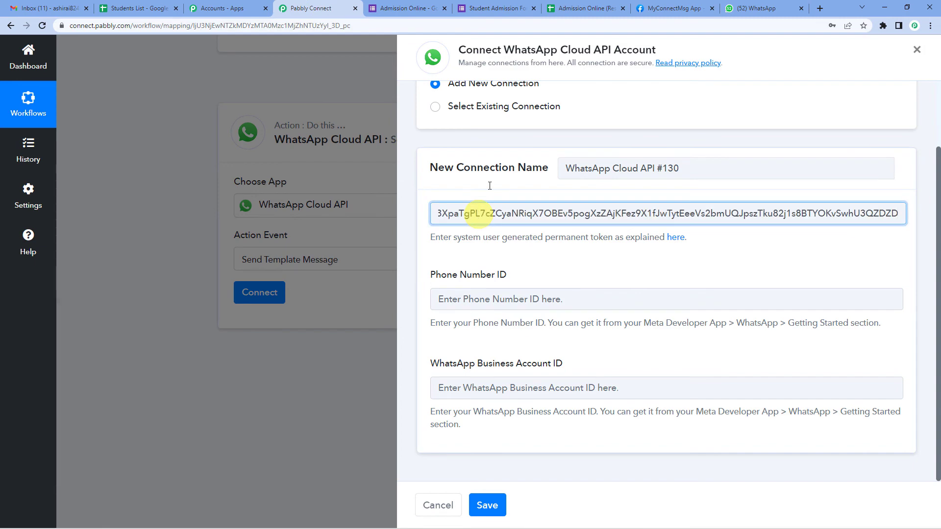
Copy the Phone number ID from the Meta Getting Started page into the connection's Phone Number ID field in Pabbly Connect
left_click(663, 5)
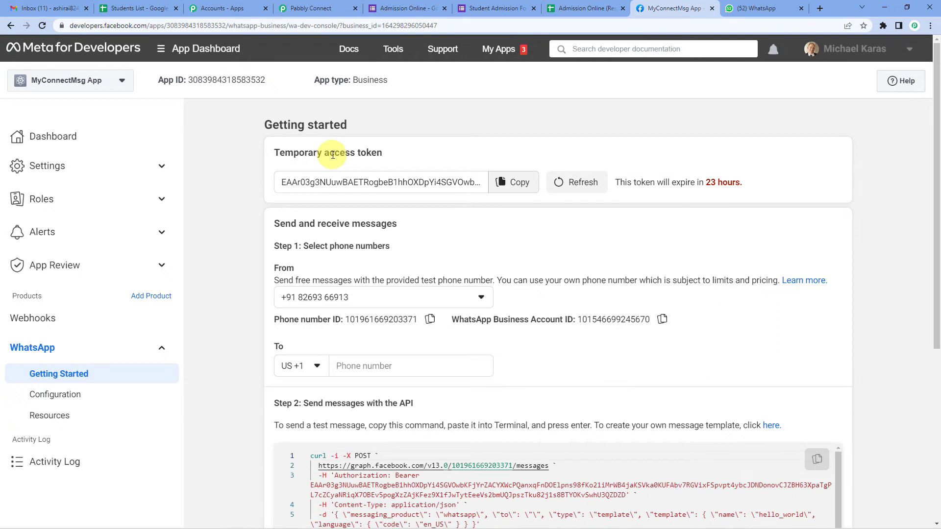
scroll(333, 155, "down", 2)
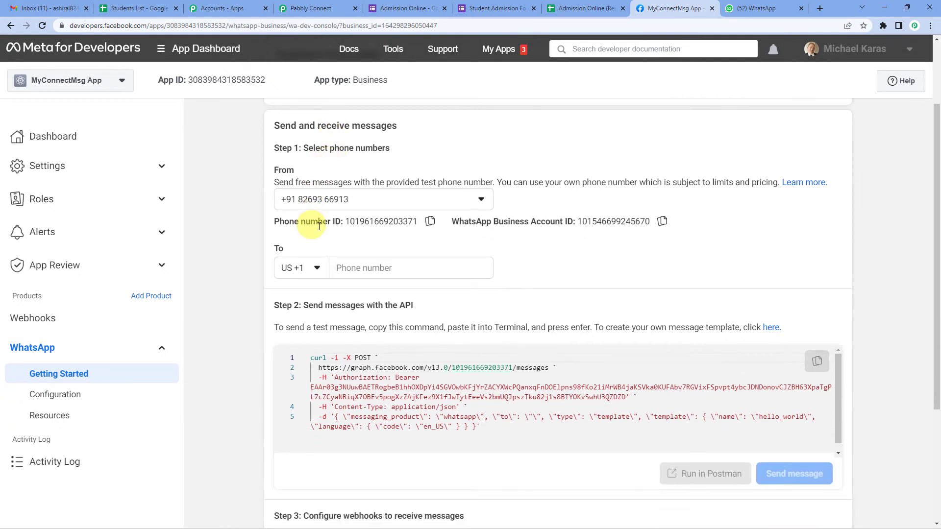
left_click(430, 223)
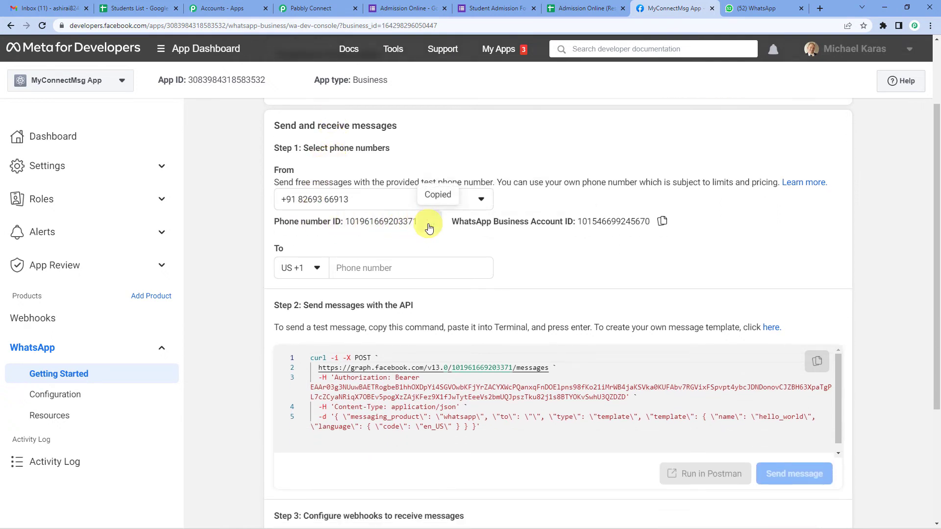
left_click(321, 7)
left_click(505, 302)
key("ctrl+v")
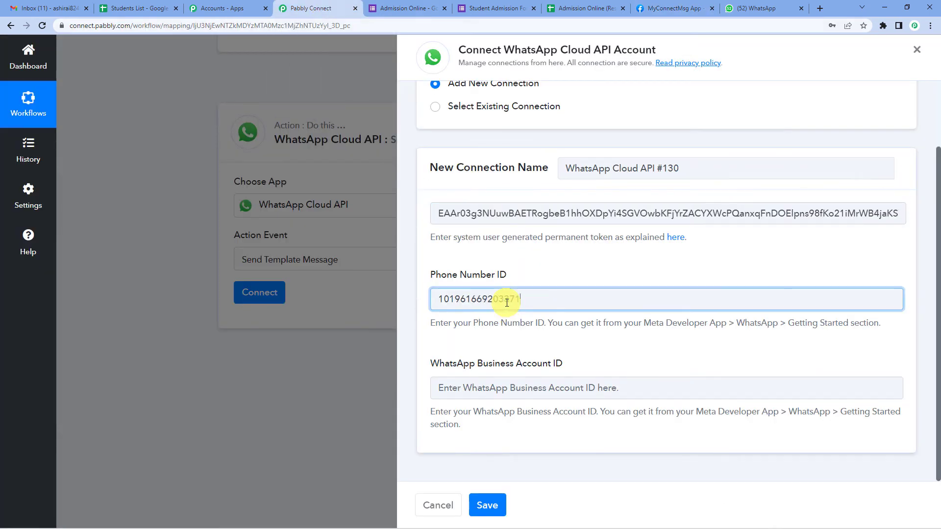
Copy the WhatsApp Business Account ID from Meta for Developers into the matching Pabbly Connect field and save the connection
left_click(671, 8)
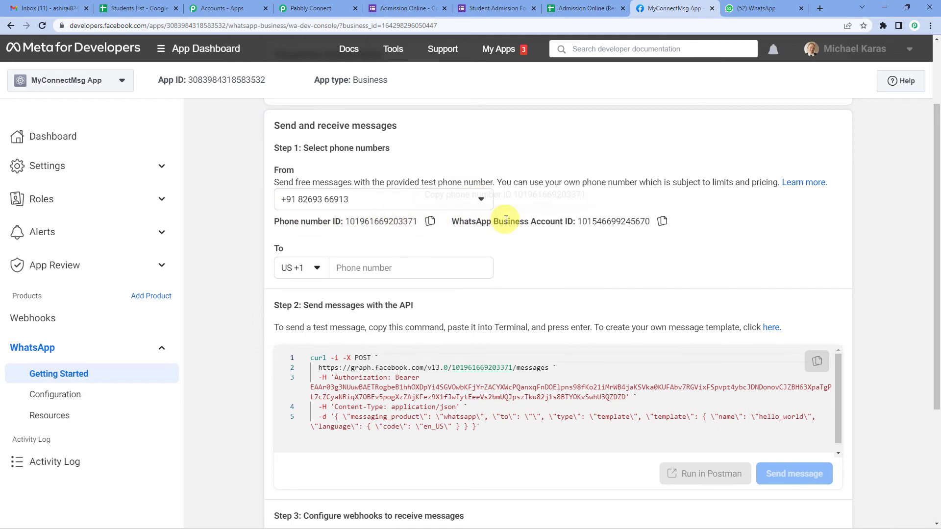
left_click(662, 223)
left_click(334, 8)
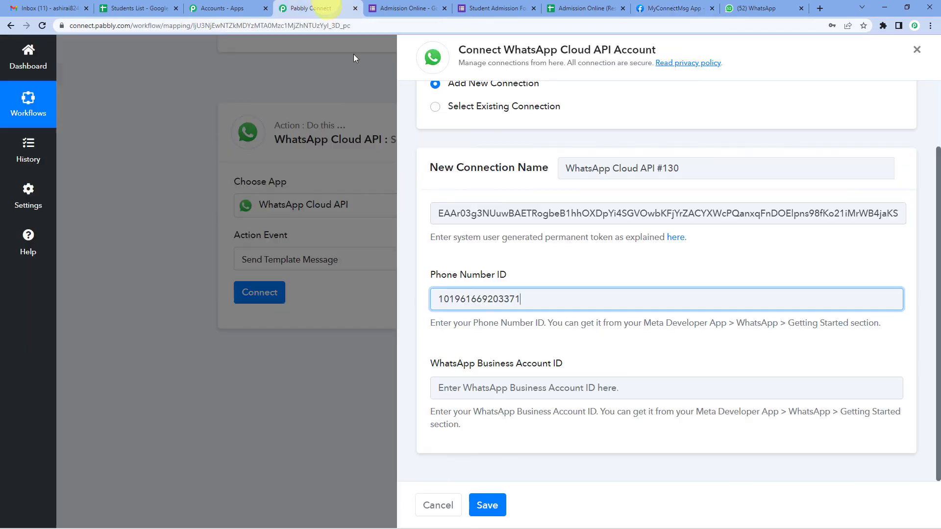
left_click(500, 387)
key("ctrl+v")
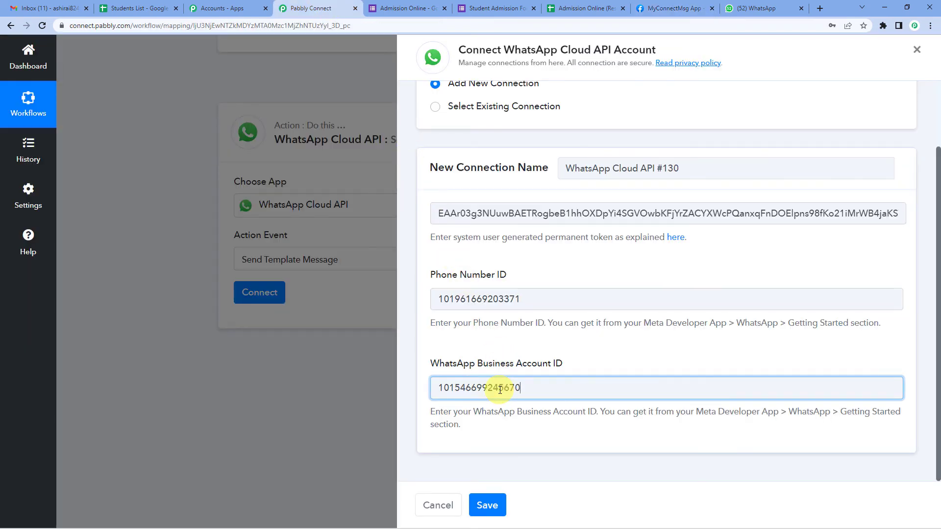
left_click(487, 505)
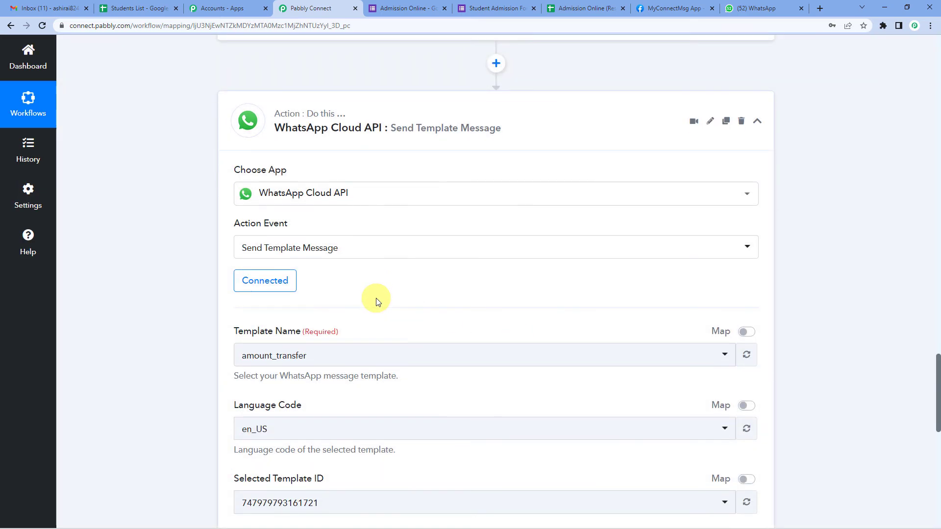
Set the Send Template Message action's template name to form_link_send
scroll(376, 300, "down", 2)
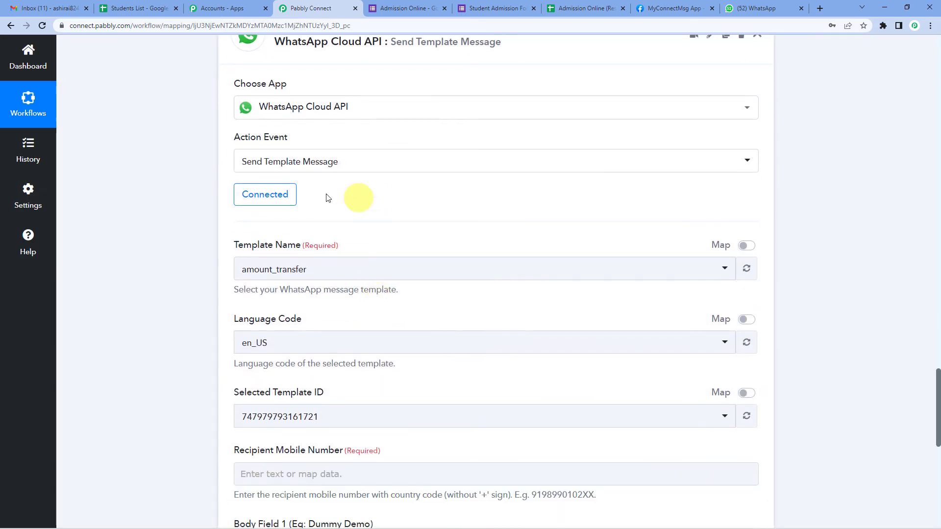
left_click(305, 270)
type("FORM")
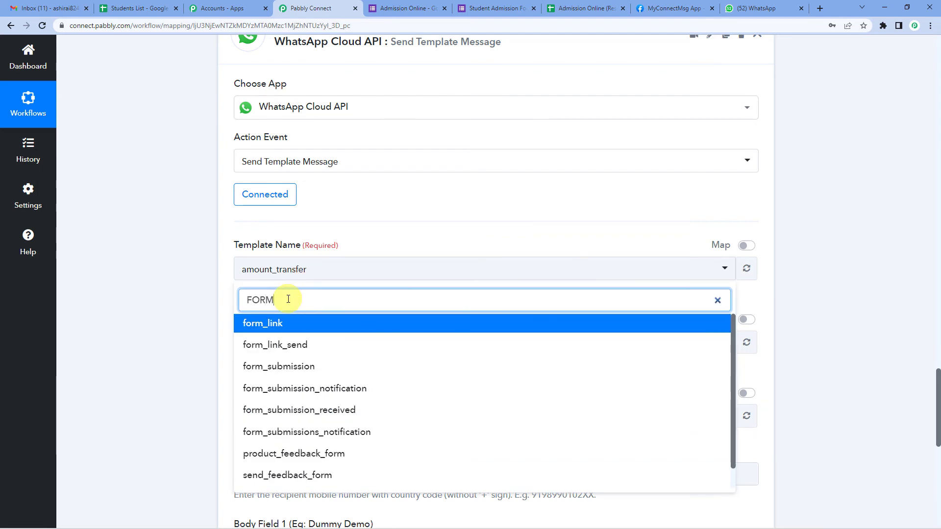
left_click(299, 345)
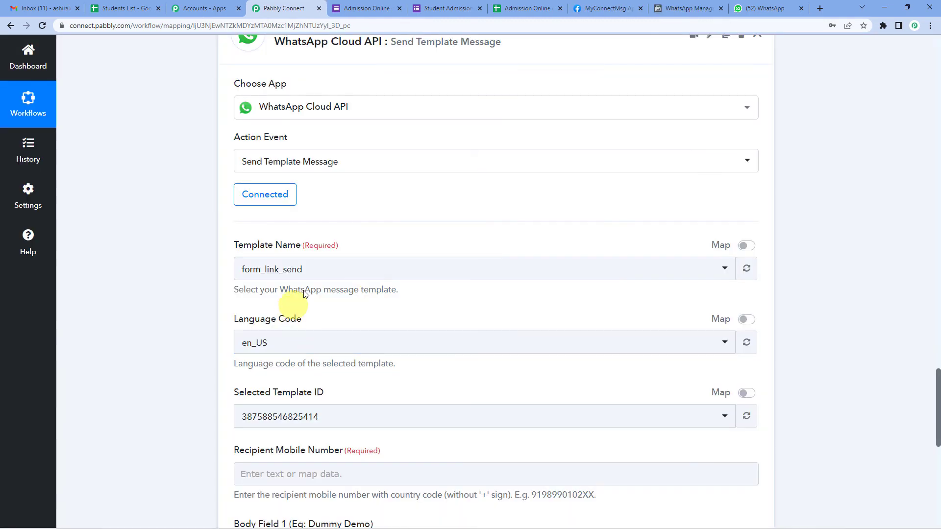
Switch to WhatsApp Manager and examine the form_link_send template's preview and body text, including variables {{1}} and {{2}}
left_click(681, 9)
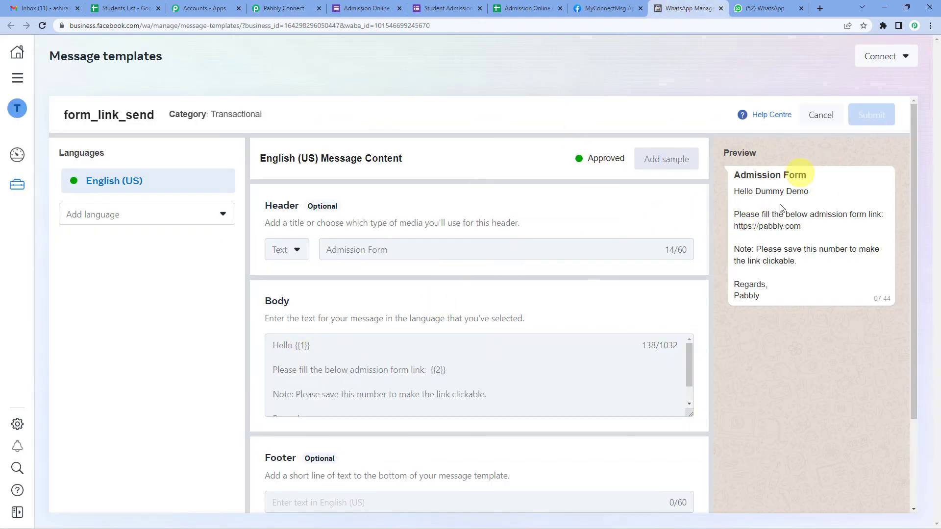
left_click_drag(761, 191, 809, 192)
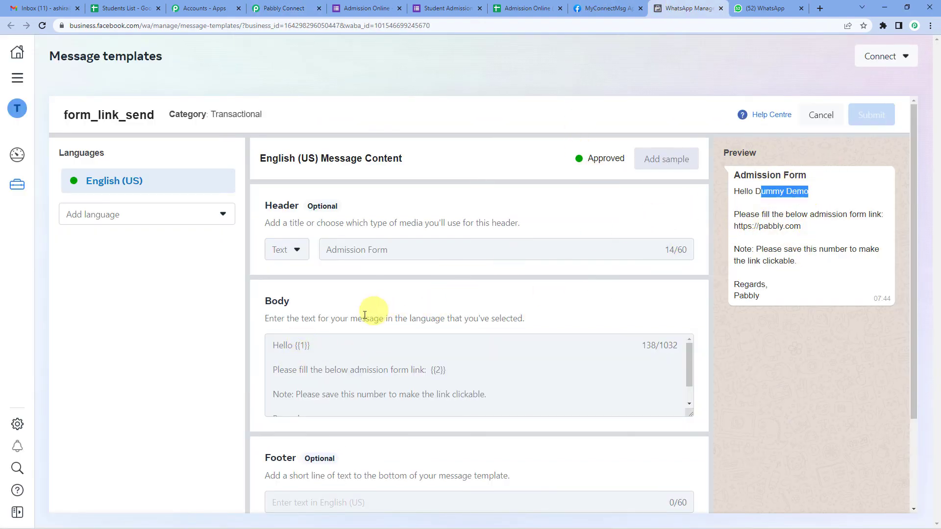
left_click(301, 347)
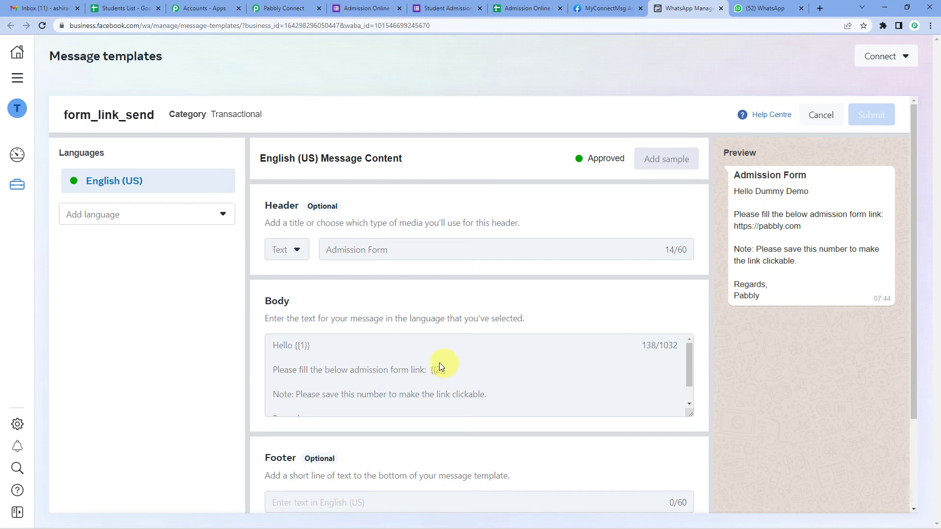
scroll(436, 370, "down", 1)
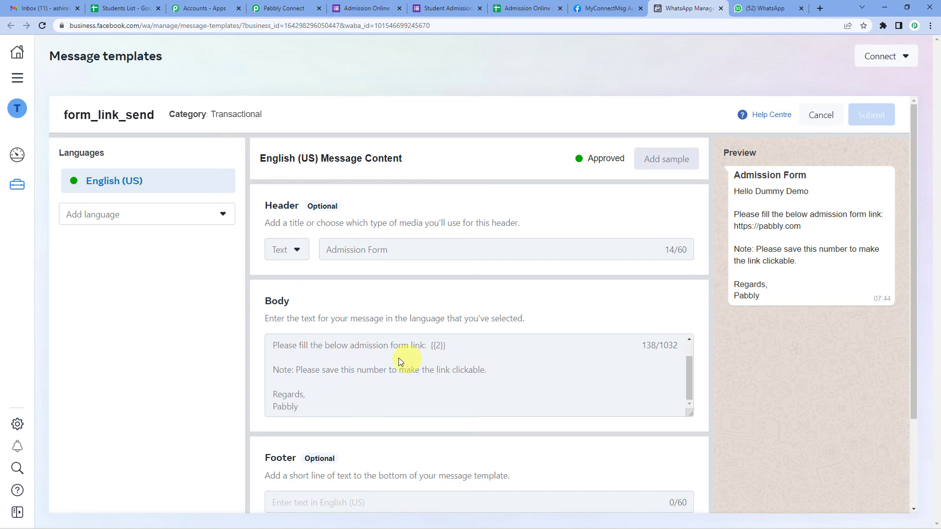
scroll(382, 377, "up", 1)
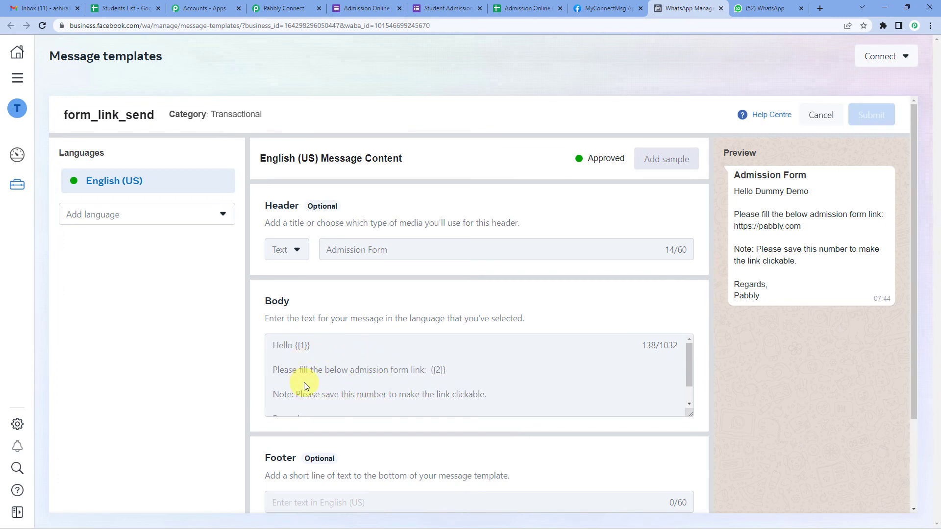
Return to Pabbly Connect and map the Recipient Mobile Number to the Contact Number from Iterator by Pabbly
left_click(285, 7)
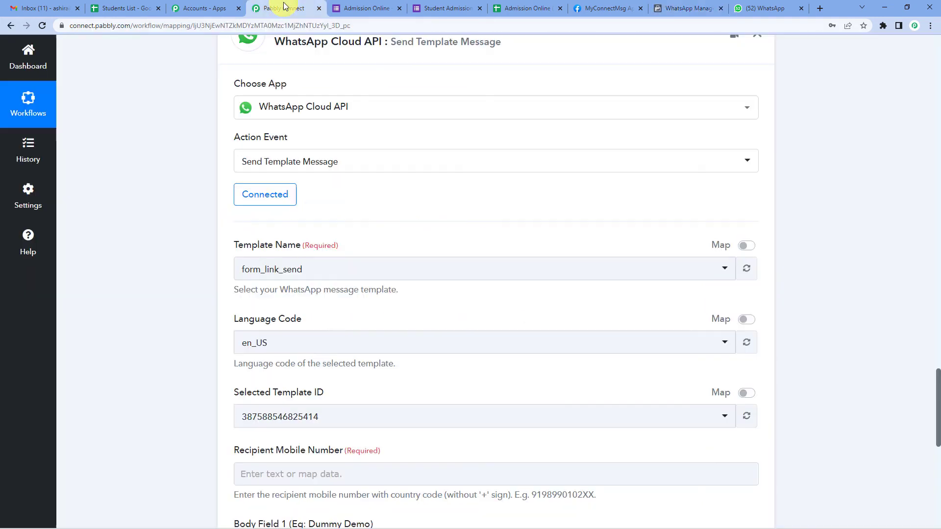
scroll(313, 275, "down", 1)
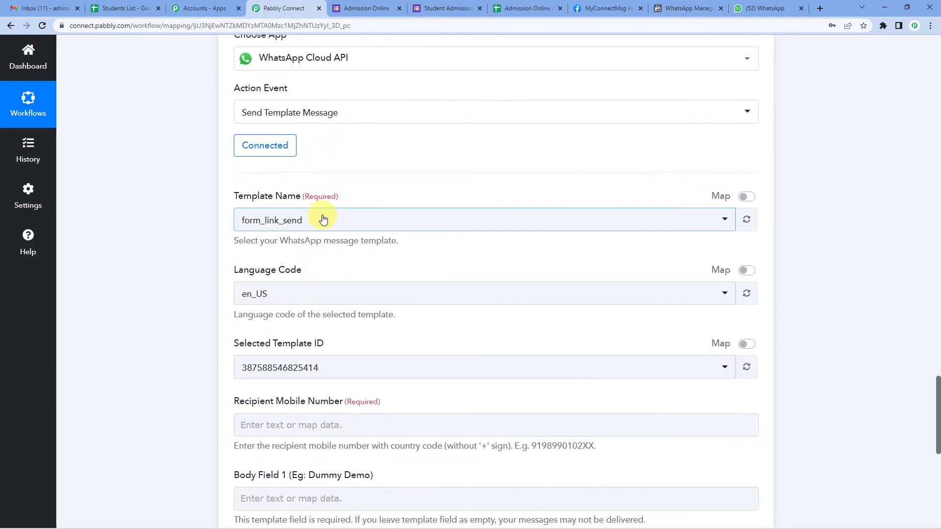
scroll(310, 269, "down", 3)
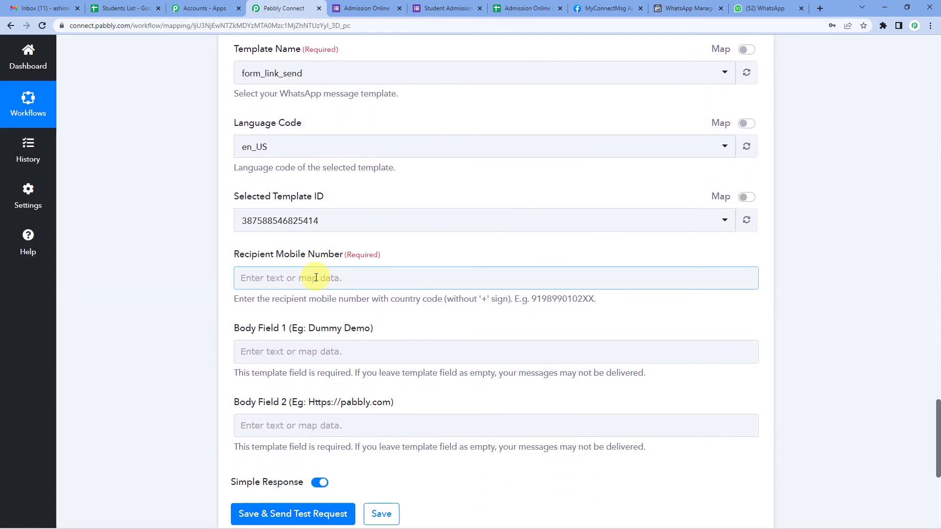
left_click(316, 278)
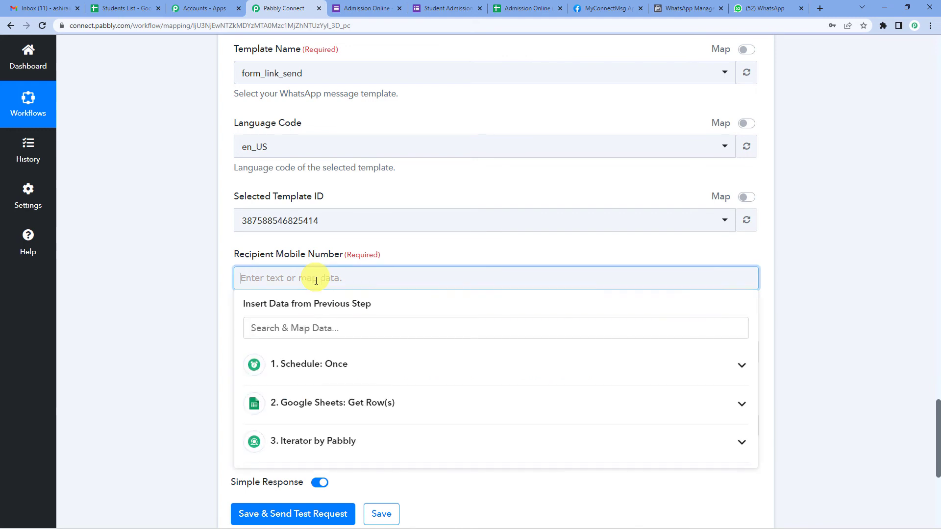
scroll(314, 339, "down", 2)
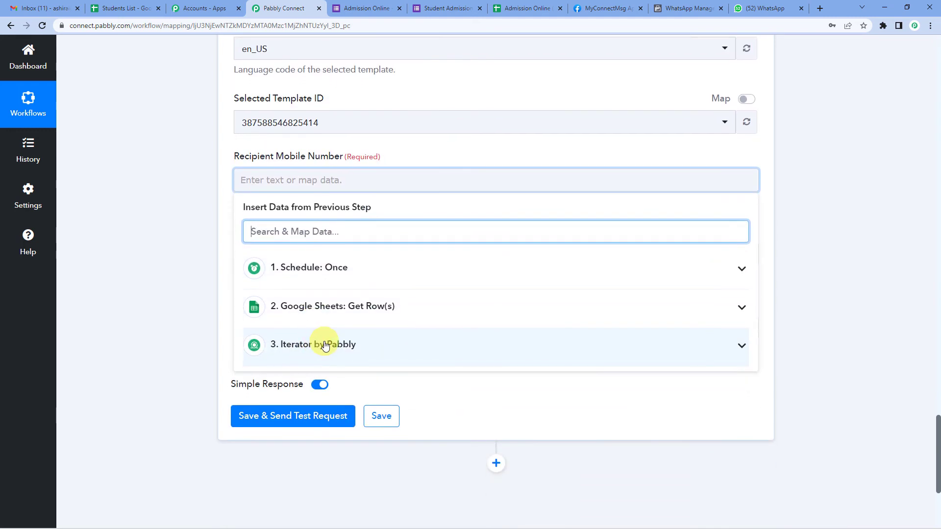
left_click(325, 345)
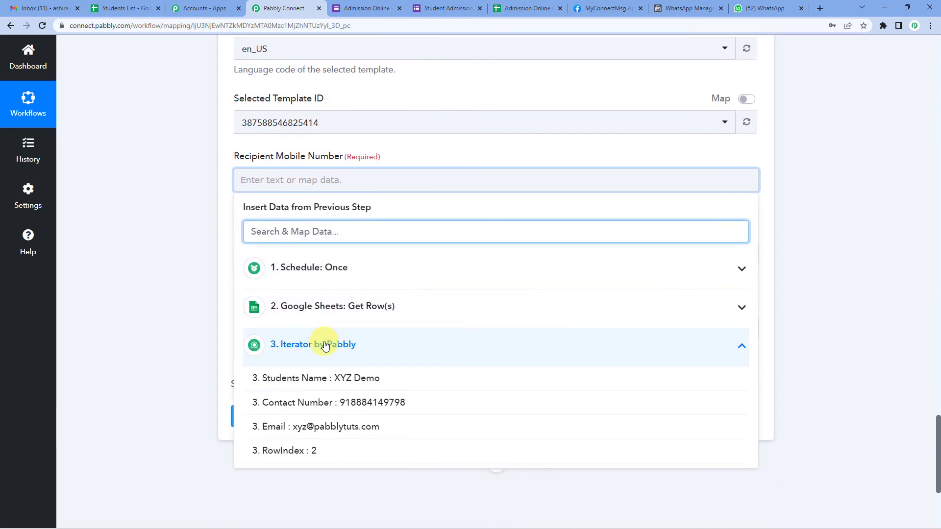
scroll(333, 351, "down", 1)
left_click(338, 354)
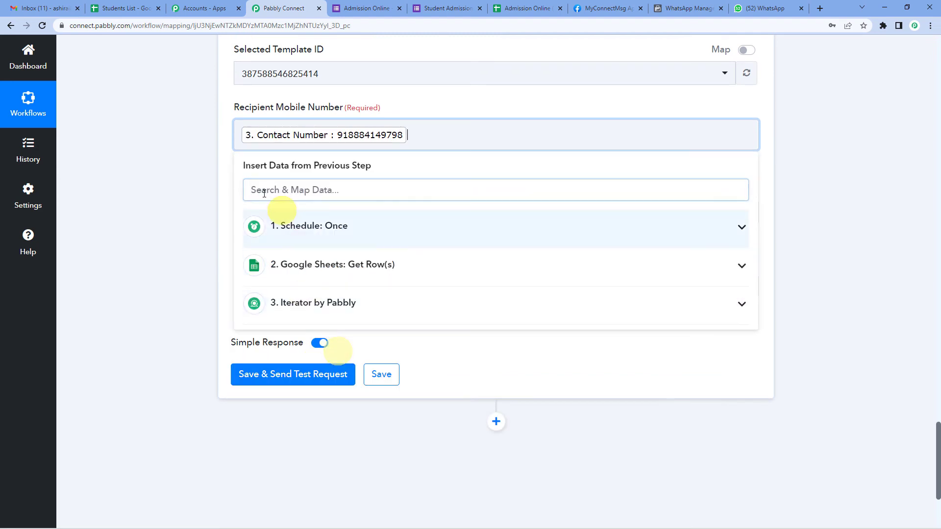
left_click(230, 146)
Map Body Field 1 to the Students Name from the Iterator by Pabbly step
left_click(284, 212)
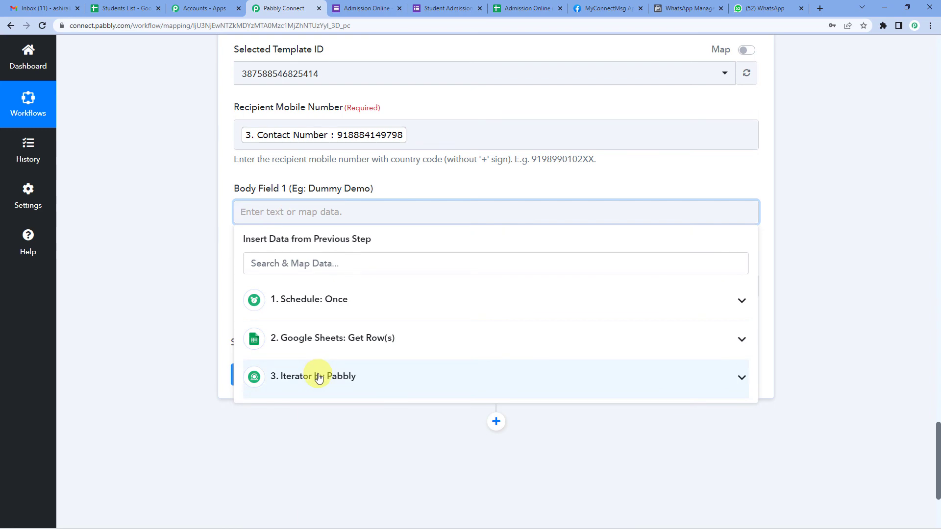
left_click(318, 378)
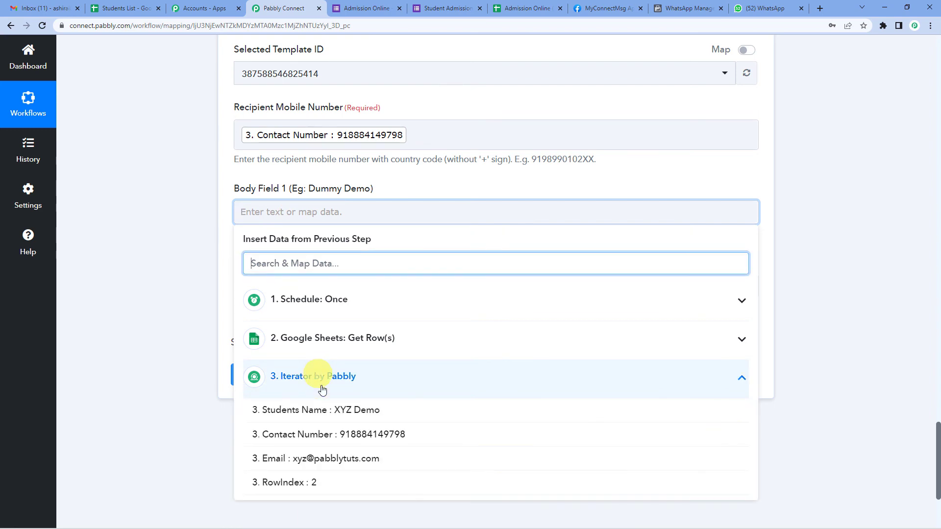
left_click(350, 412)
left_click(230, 255)
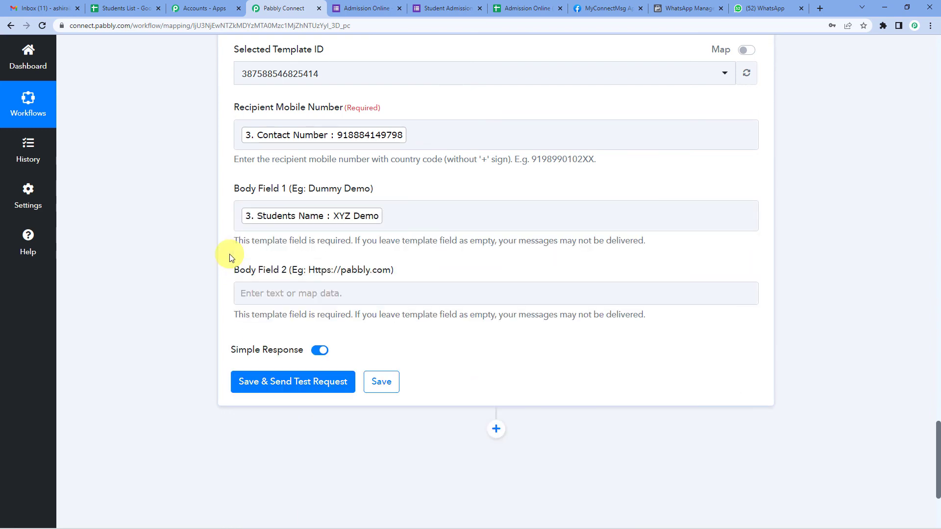
scroll(229, 254, "down", 1)
left_click(289, 249)
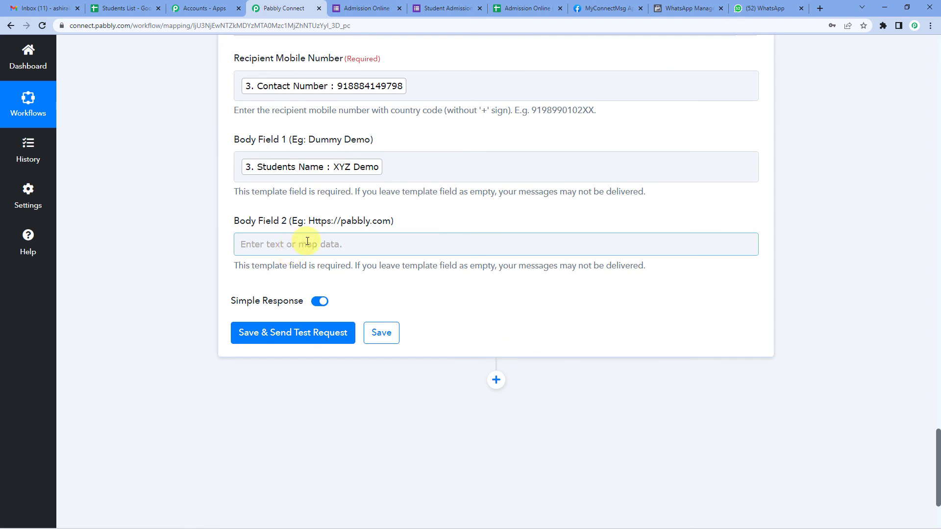
left_click(324, 244)
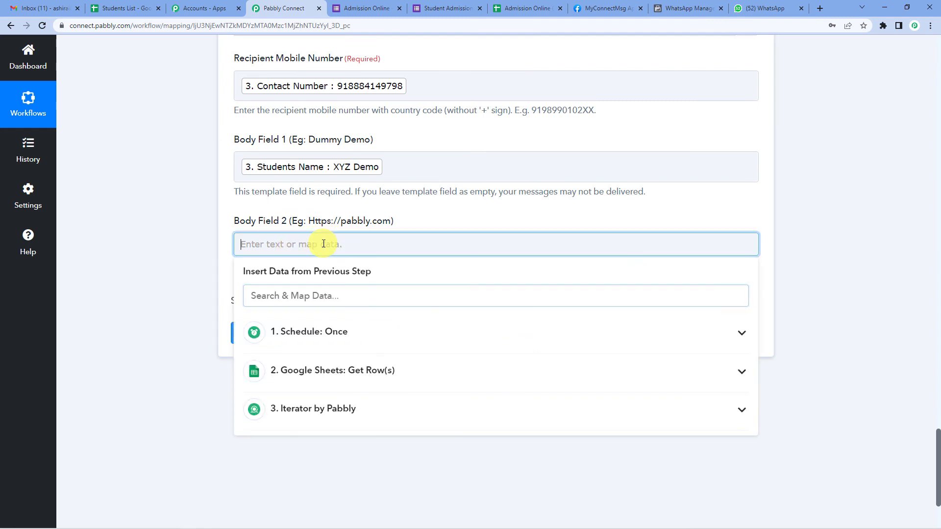
left_click(414, 229)
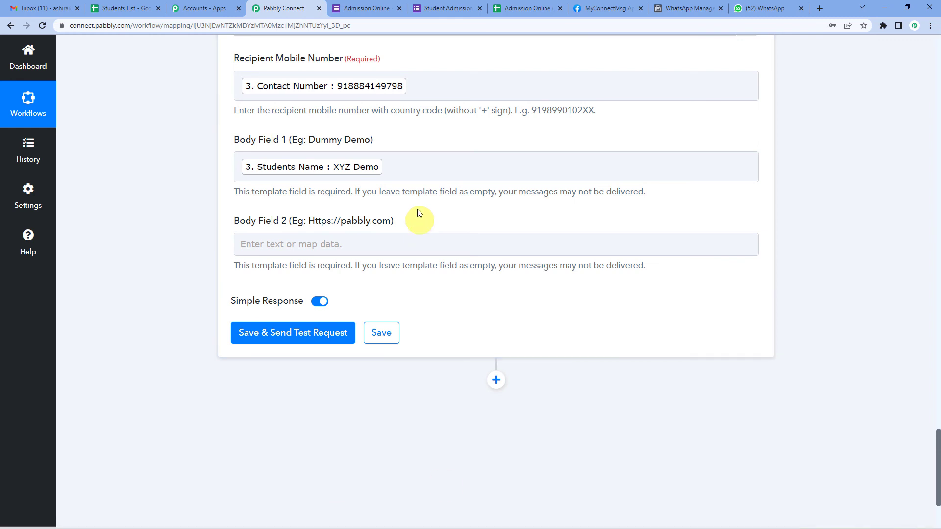
Switch to the Admission Online form in Google Forms and copy its shortened share link
left_click(349, 3)
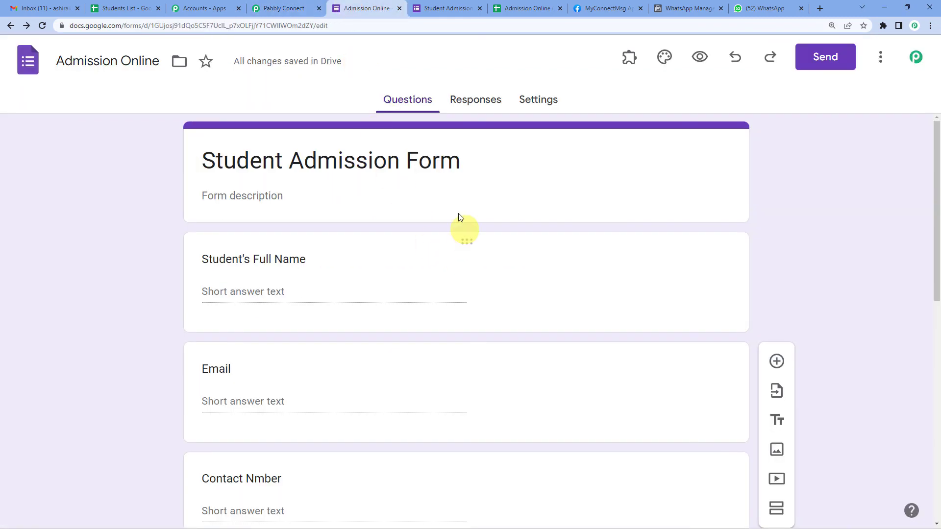
left_click(821, 72)
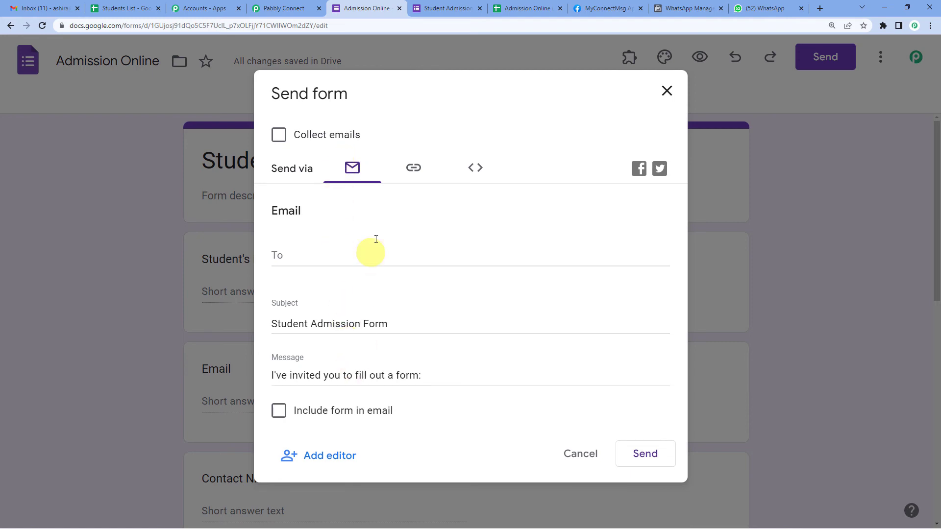
left_click(414, 170)
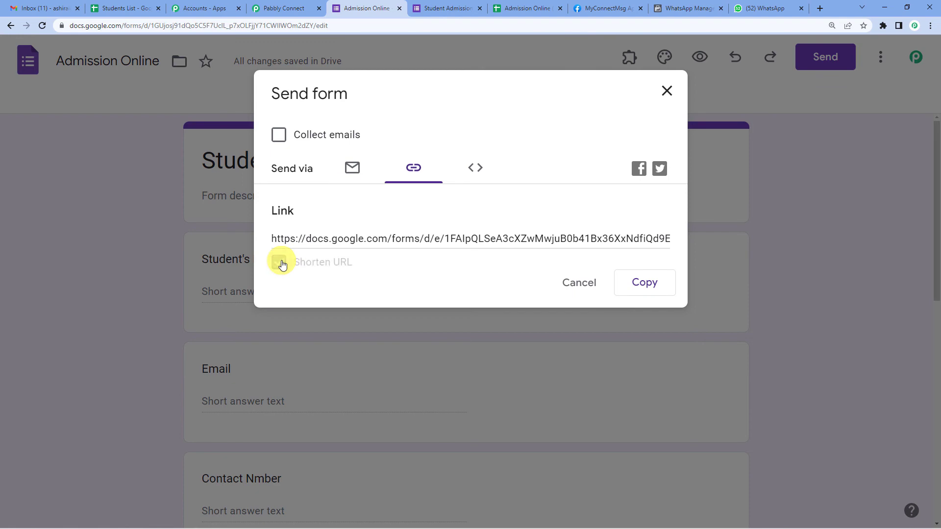
left_click(278, 263)
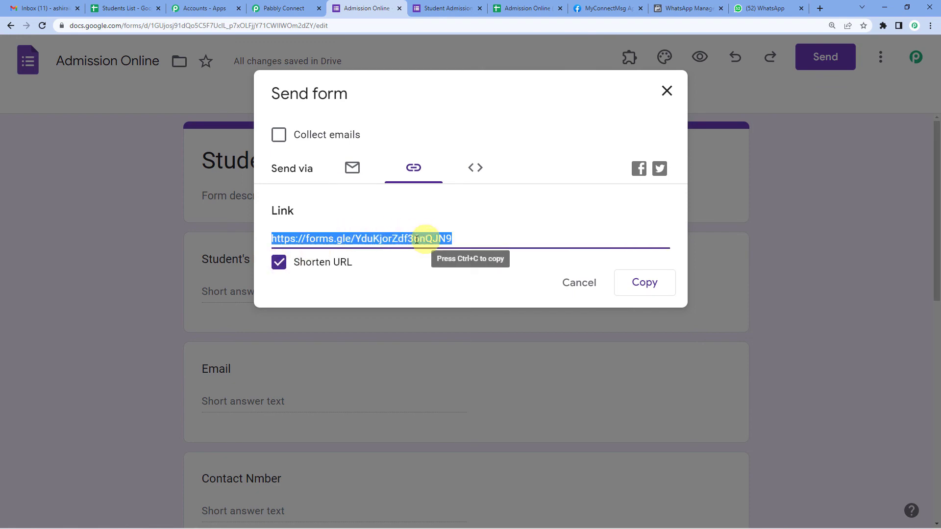
left_click(638, 284)
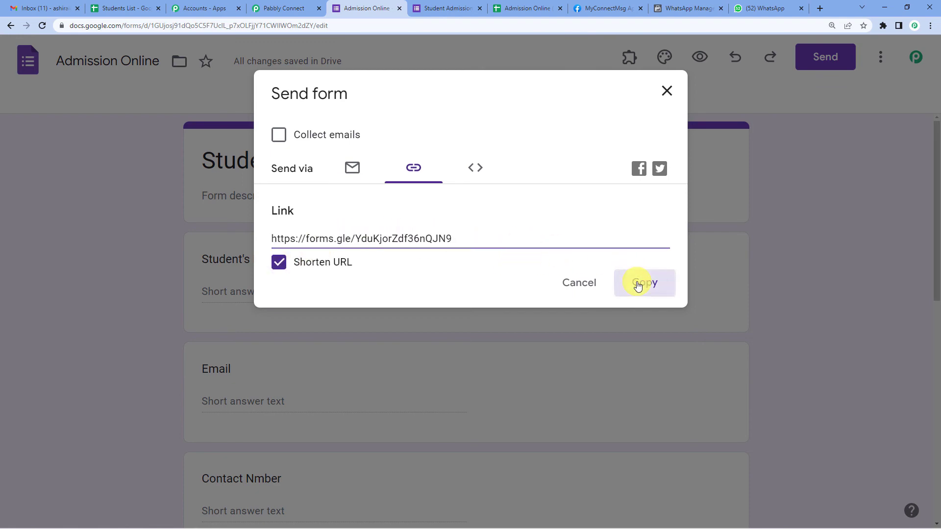
left_click(280, 9)
left_click(320, 251)
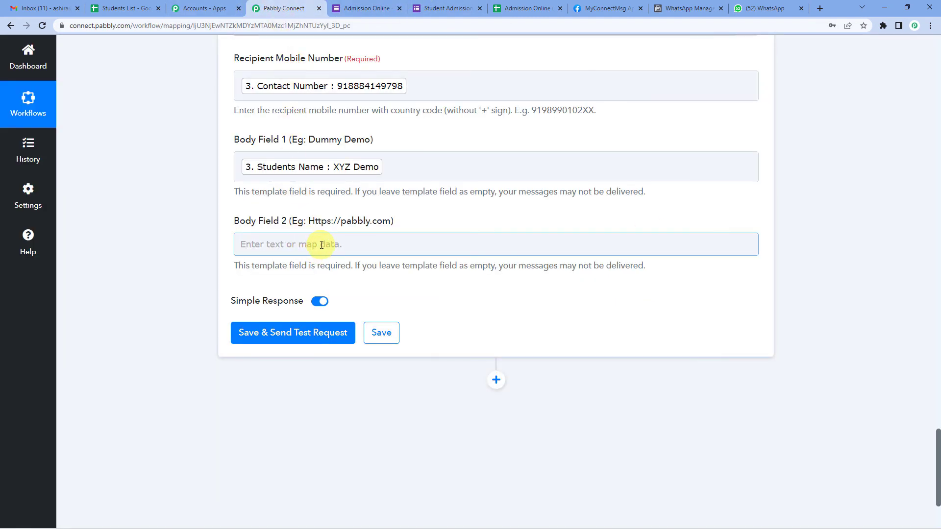
key("ctrl+v")
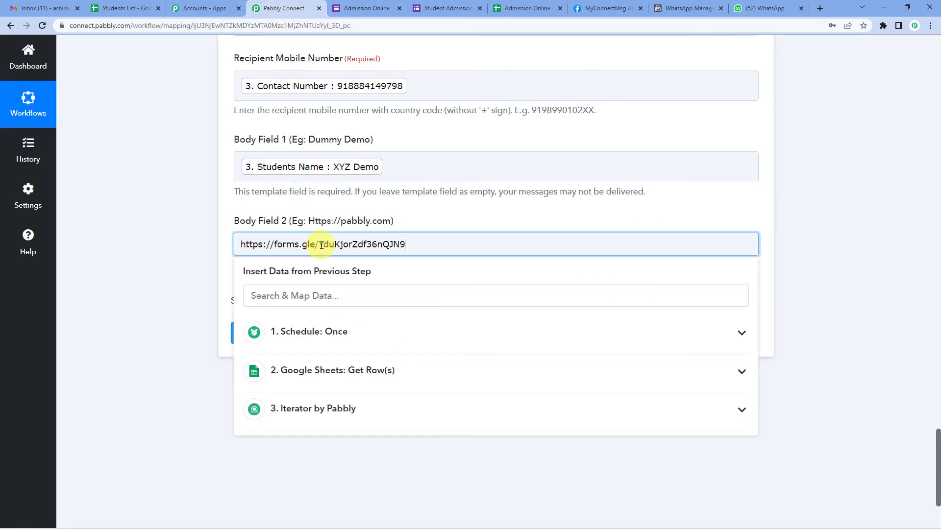
left_click(430, 223)
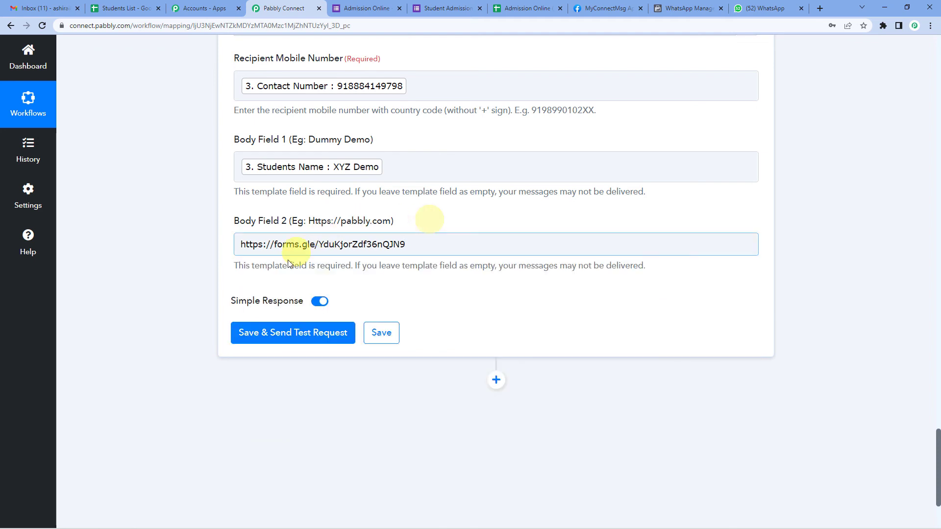
Save the Send Template Message action, send a test request, and review the received response
left_click(275, 334)
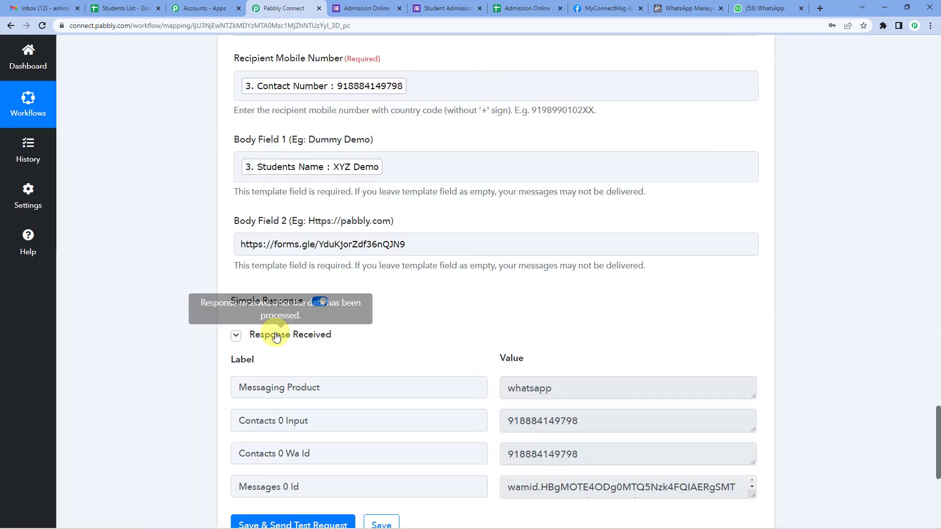
scroll(415, 293, "down", 2)
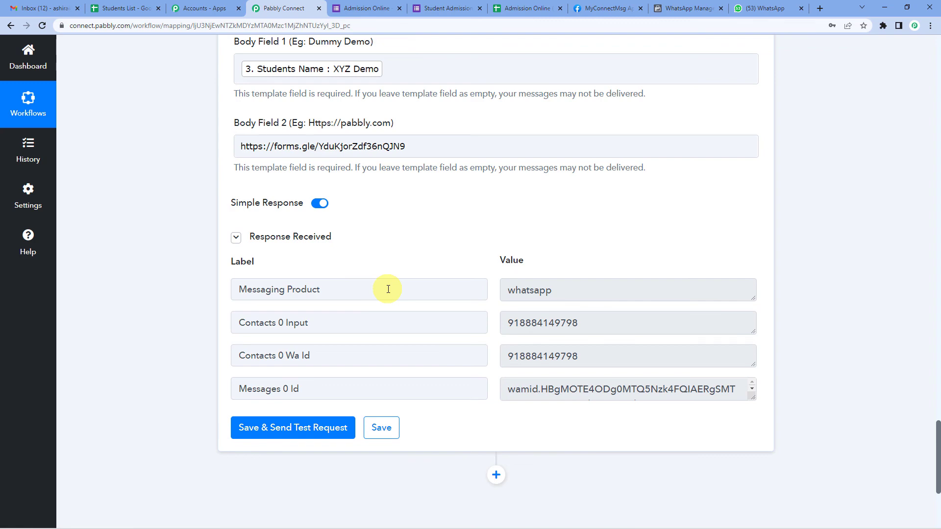
scroll(388, 289, "up", 3)
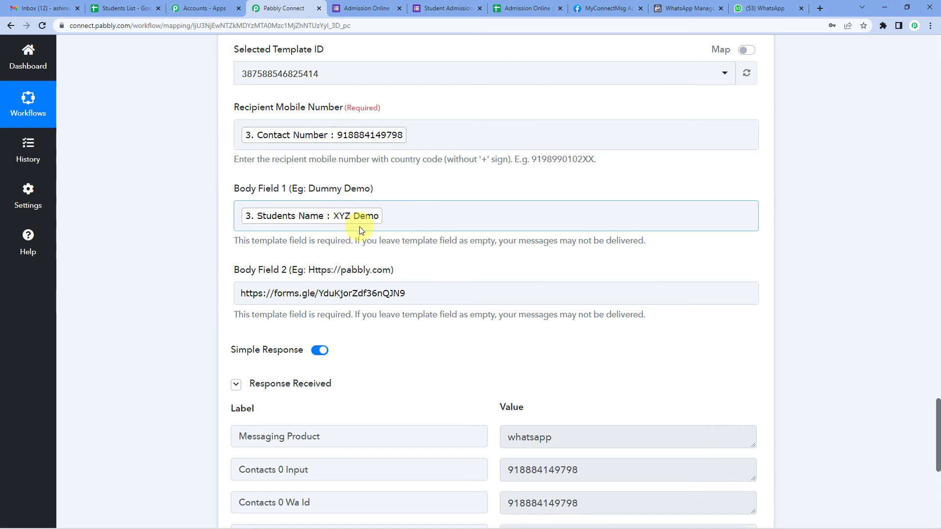
scroll(595, 336, "up", 2)
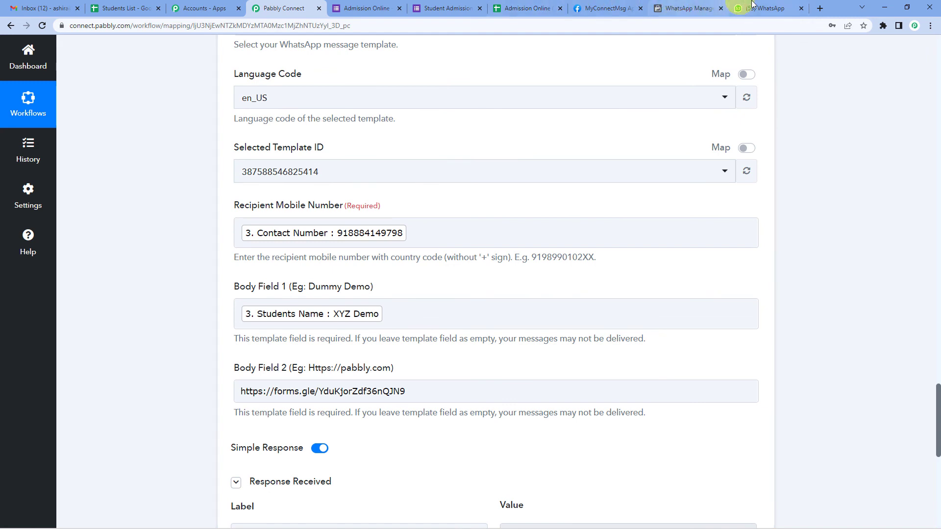
Switch to WhatsApp Web, check the Admission Form message from Pabbly, and follow its link to examine the Student Admission Form
left_click(773, 6)
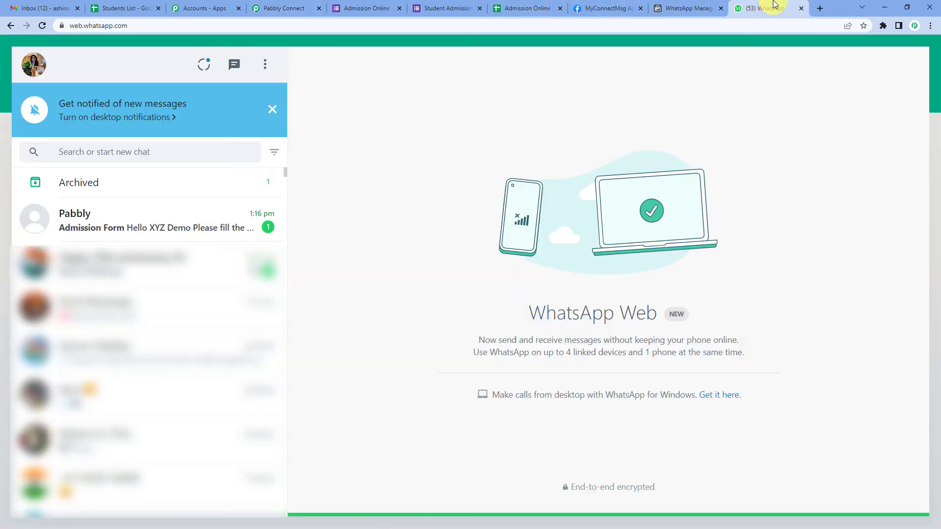
left_click(174, 226)
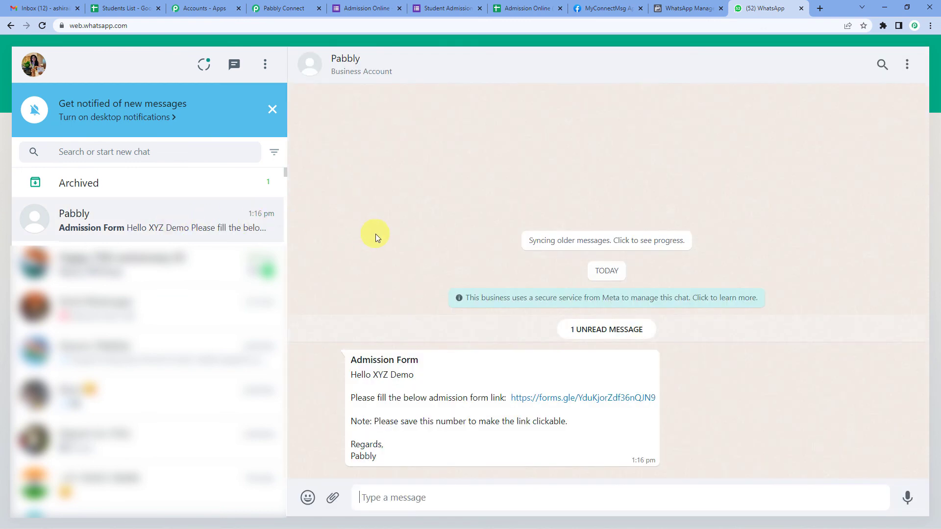
left_click_drag(378, 375, 409, 380)
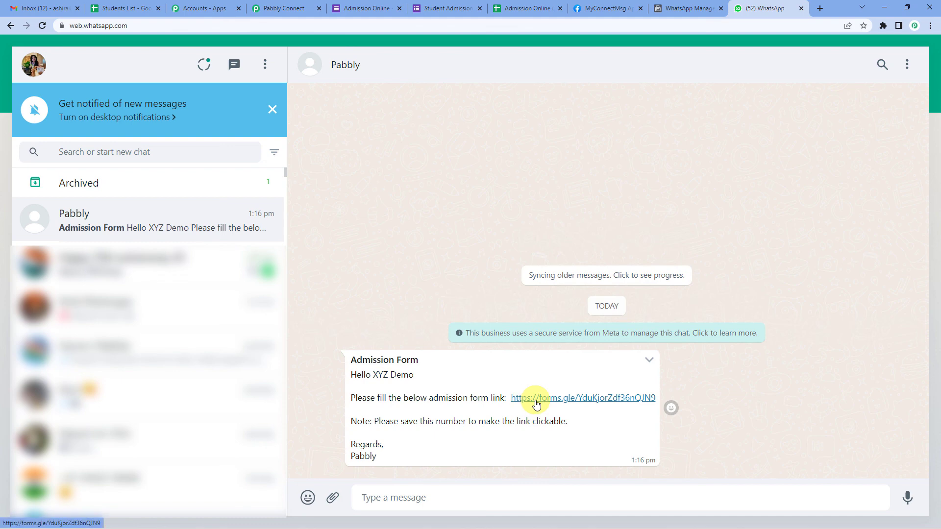
left_click(537, 404)
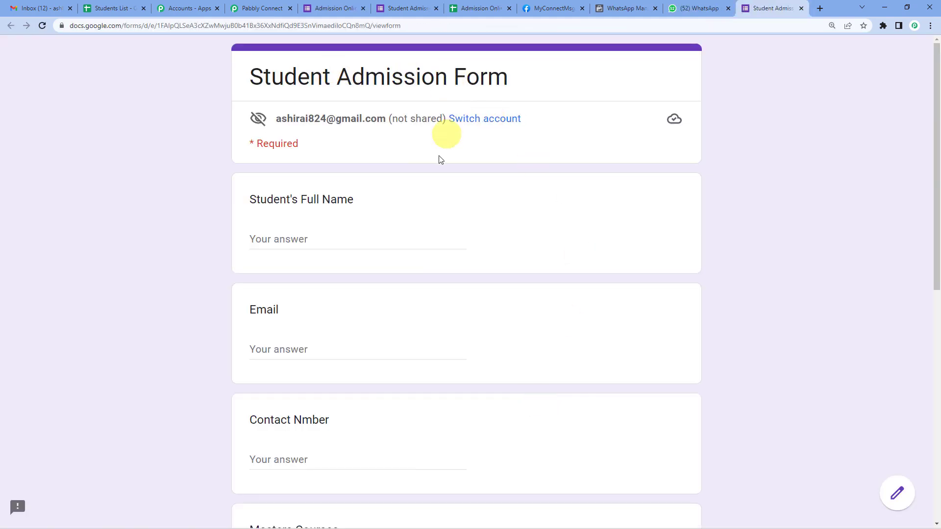
scroll(413, 258, "down", 9)
scroll(413, 310, "up", 7)
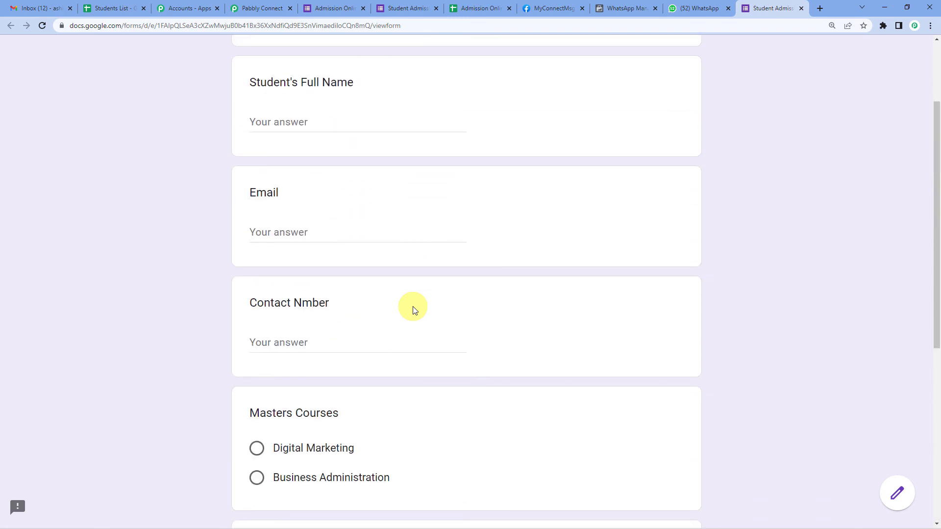
scroll(413, 310, "up", 5)
Go back to Pabbly Connect and review the Recipient Mobile Number, Body Field 1 and Body Field 2 settings
left_click(696, 8)
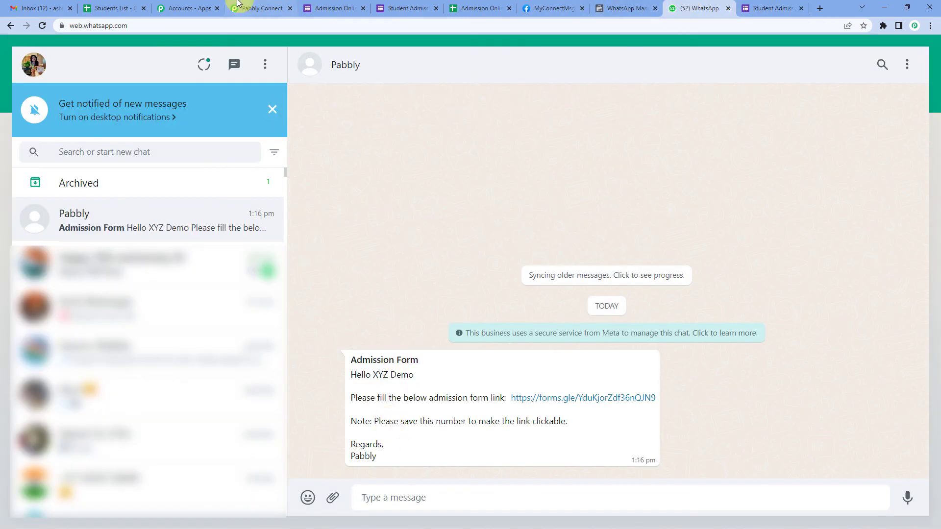
left_click(256, 5)
scroll(171, 251, "down", 4)
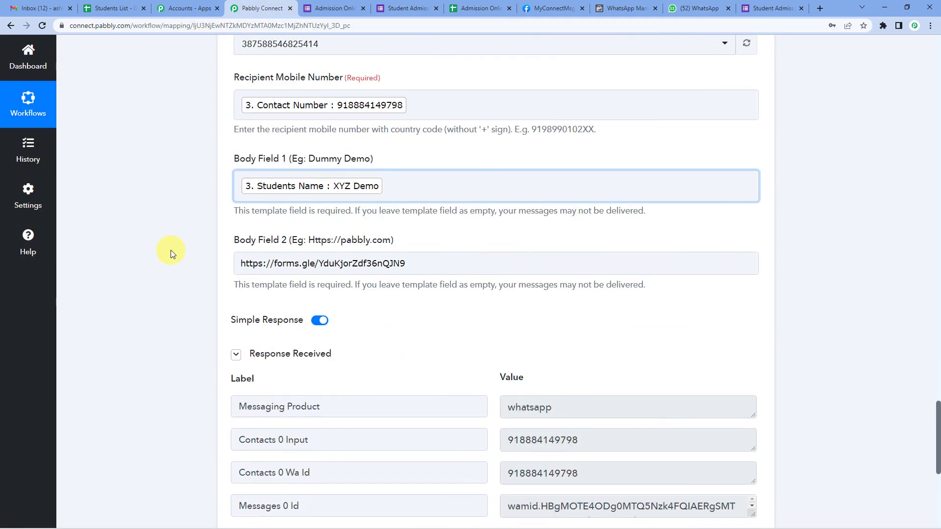
scroll(196, 253, "up", 2)
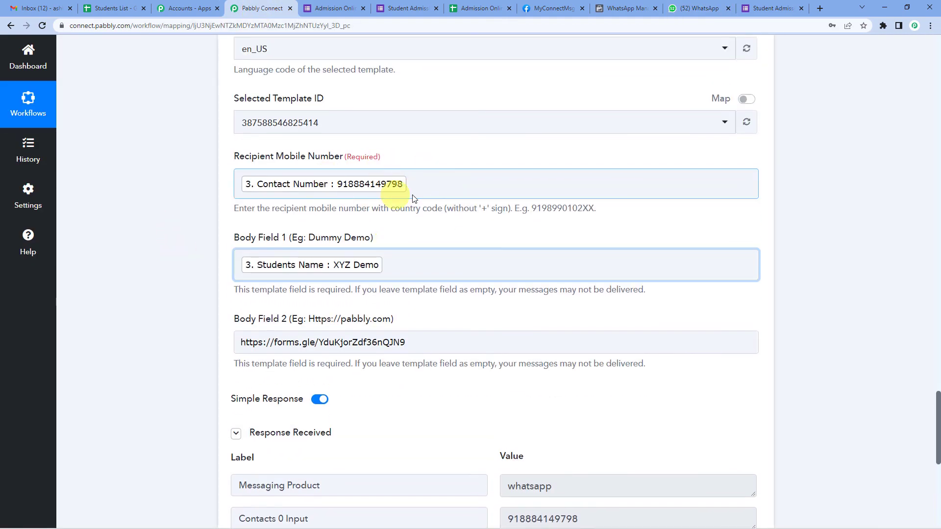
left_click(372, 268)
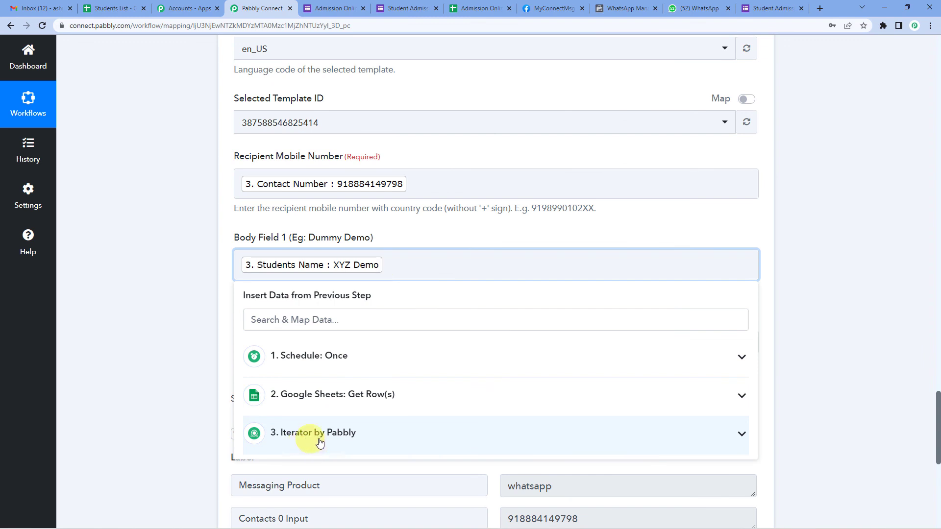
left_click(181, 342)
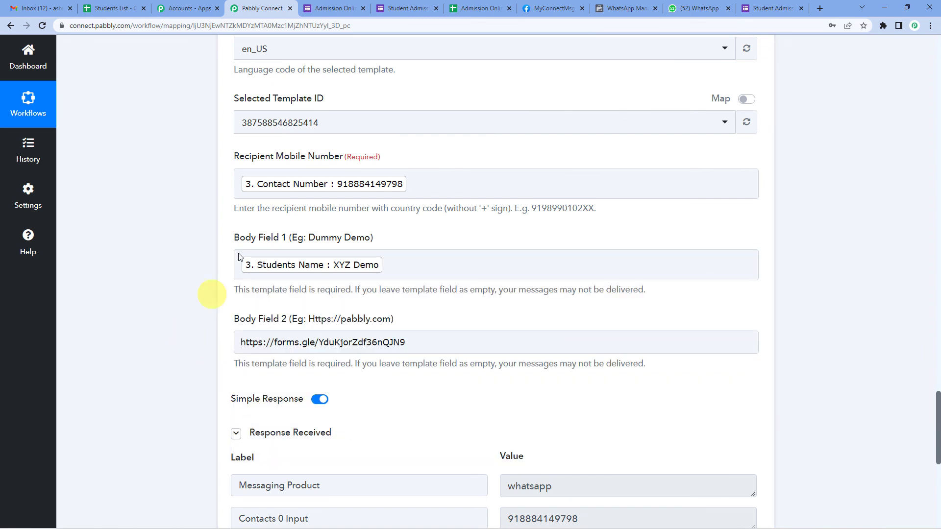
left_click(248, 192)
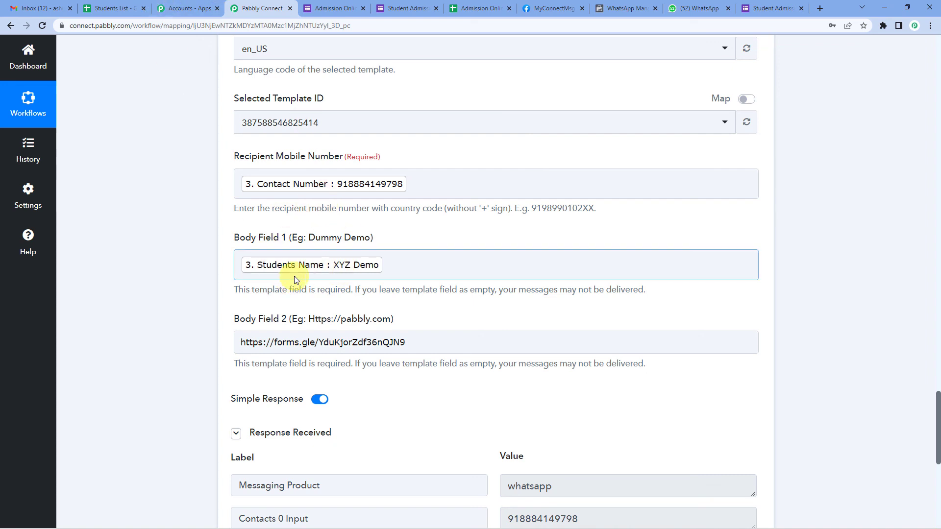
scroll(298, 276, "down", 1)
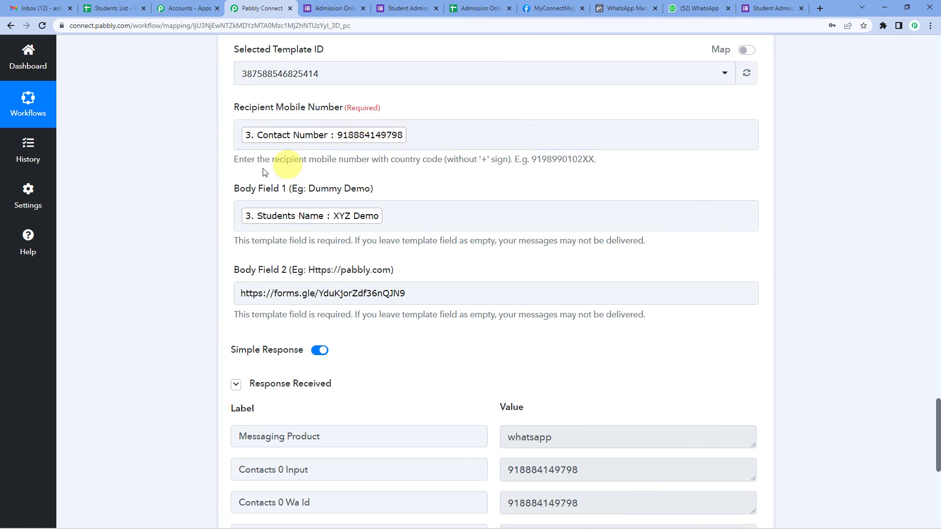
Compare the names and contact numbers of the second and third students in the Students List spreadsheet with the fields mapped in Pabbly Connect
left_click(114, 8)
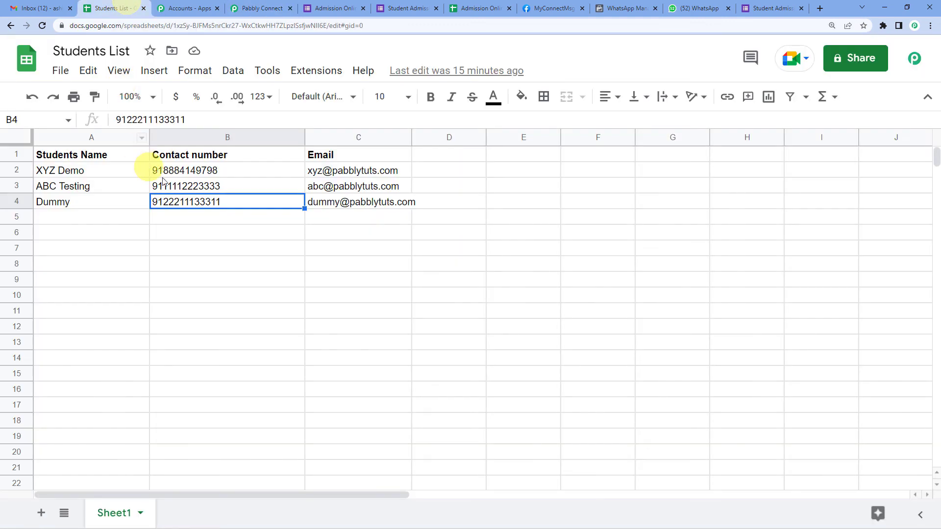
left_click(64, 189)
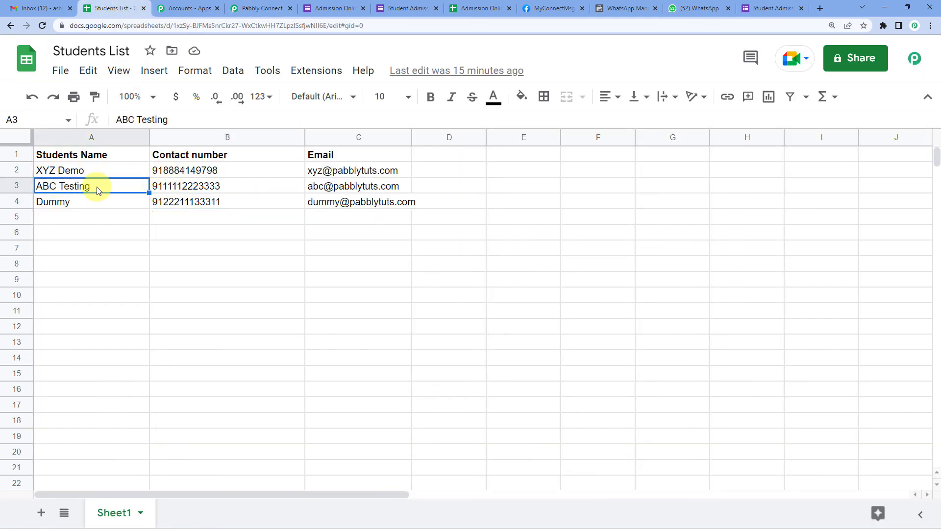
left_click(192, 190)
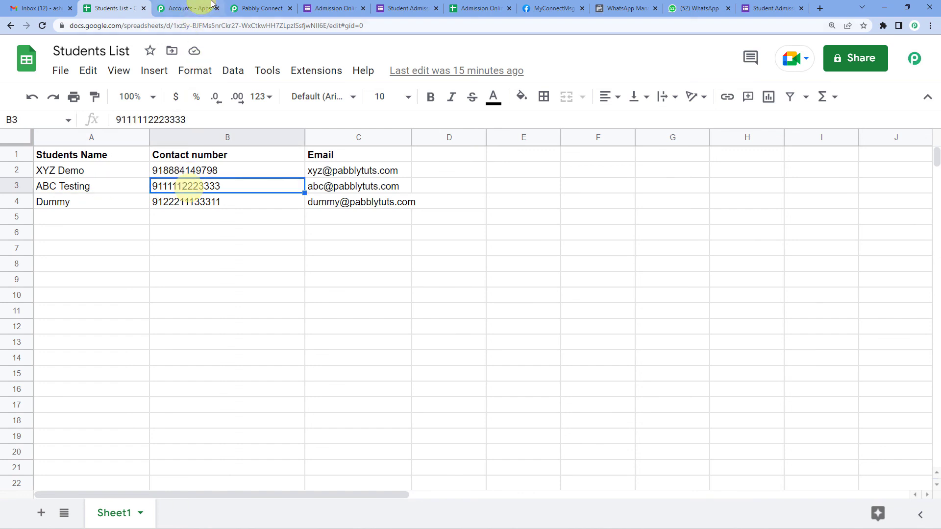
left_click(294, 8)
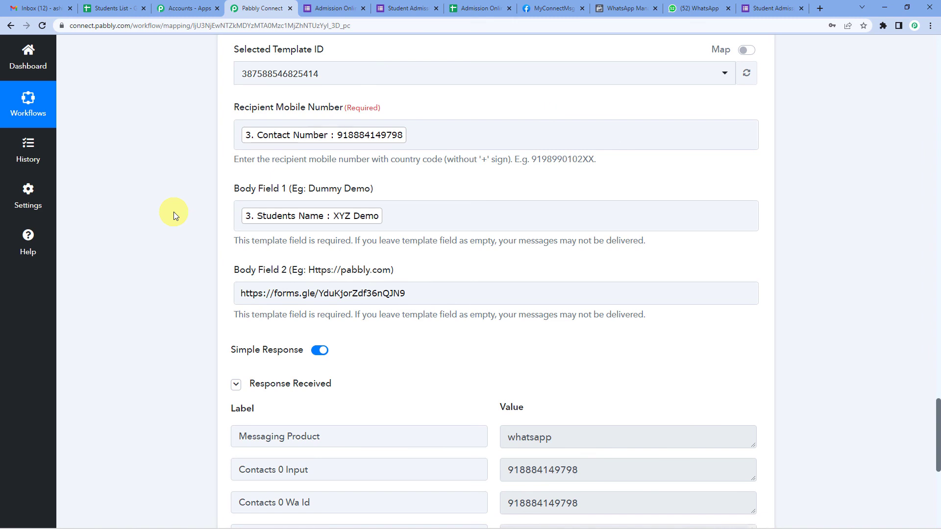
left_click(113, 5)
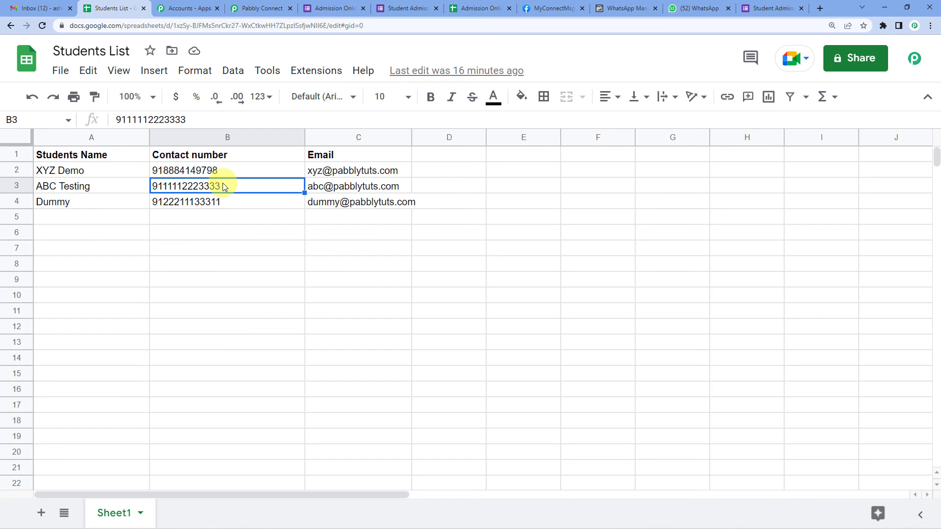
left_click(54, 202)
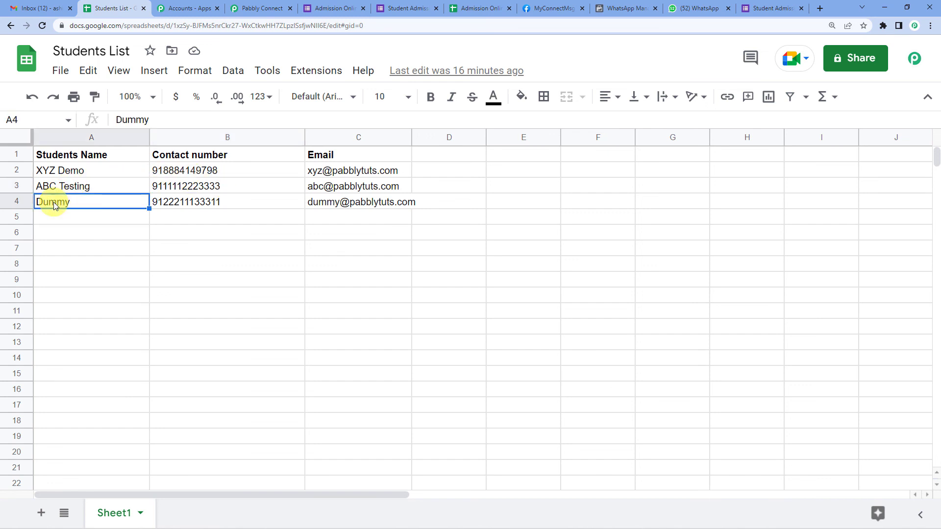
left_click(204, 202)
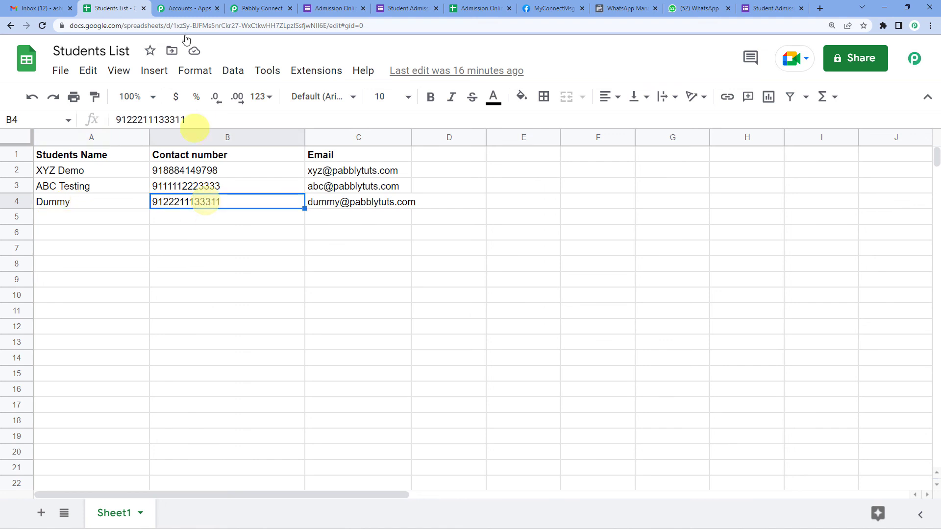
left_click(254, 8)
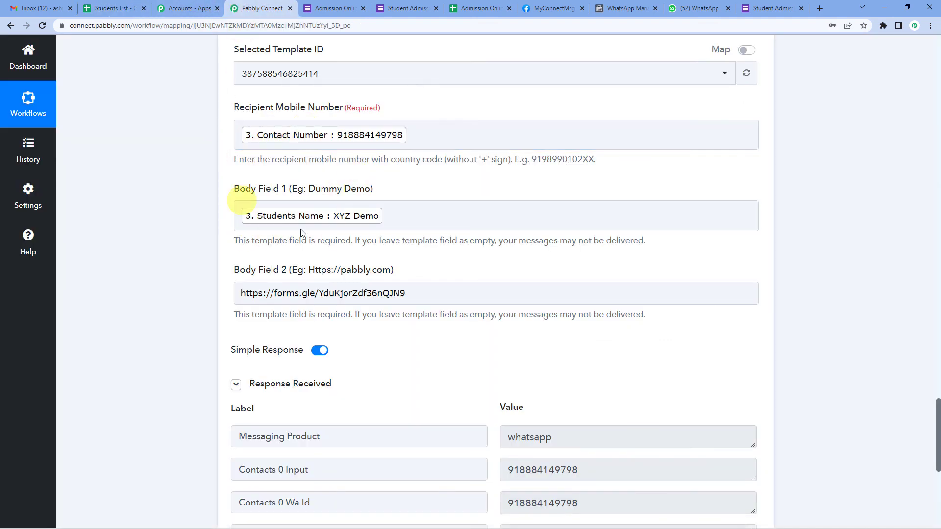
left_click(288, 136)
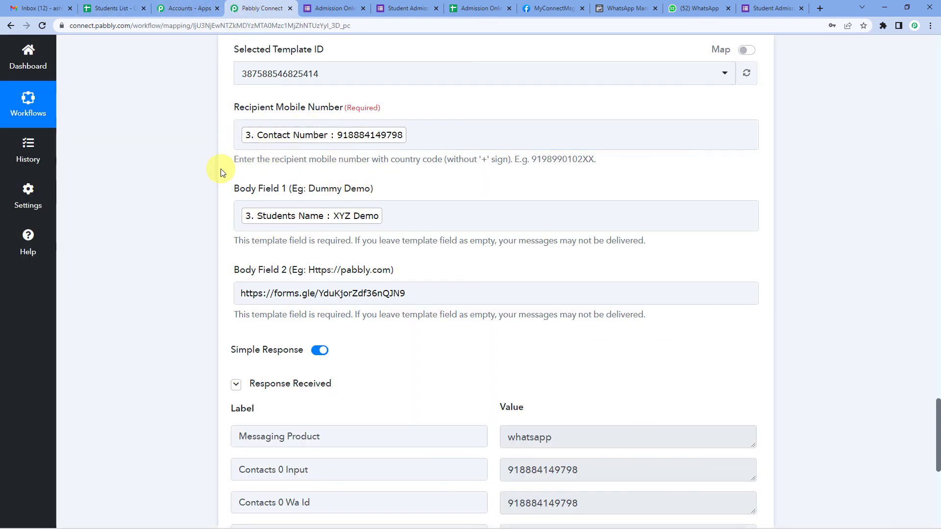
scroll(159, 257, "up", 9)
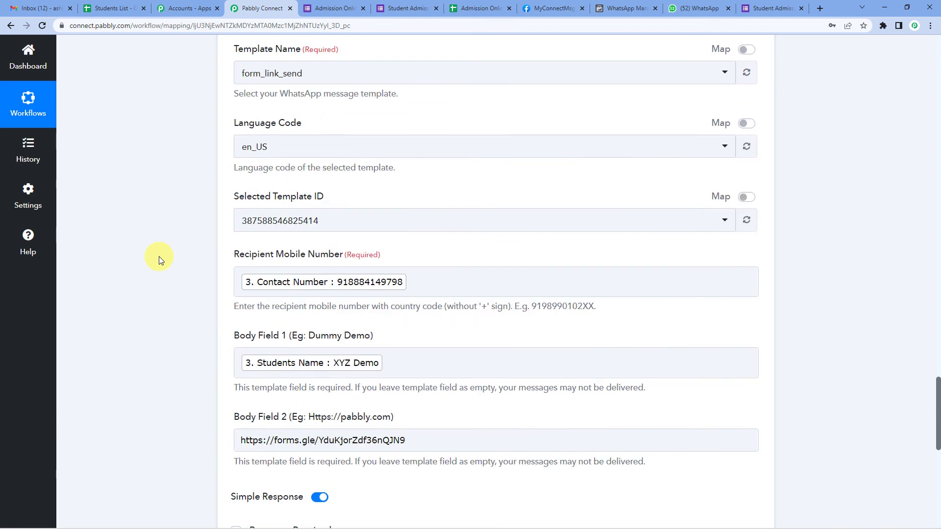